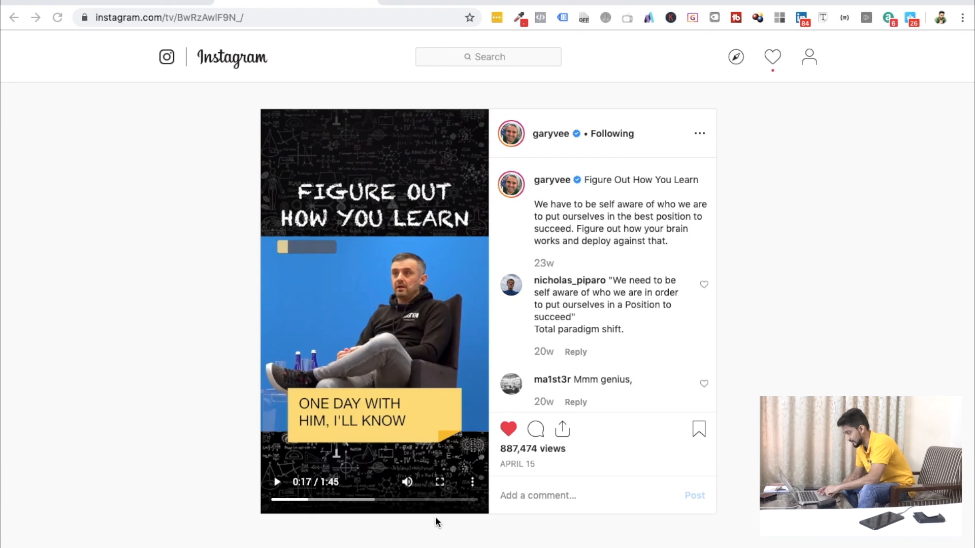
Play the Figure Out How You Learn video muted and skip ahead to examine its title, captions and progress bar.
{"action": "left_click", "coordinate": [407, 483]}
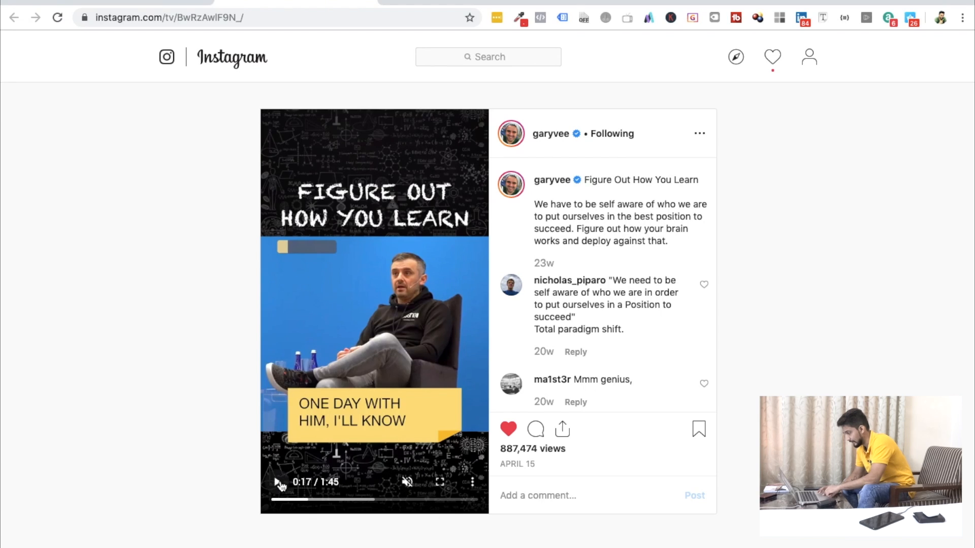
{"action": "left_click", "coordinate": [278, 484]}
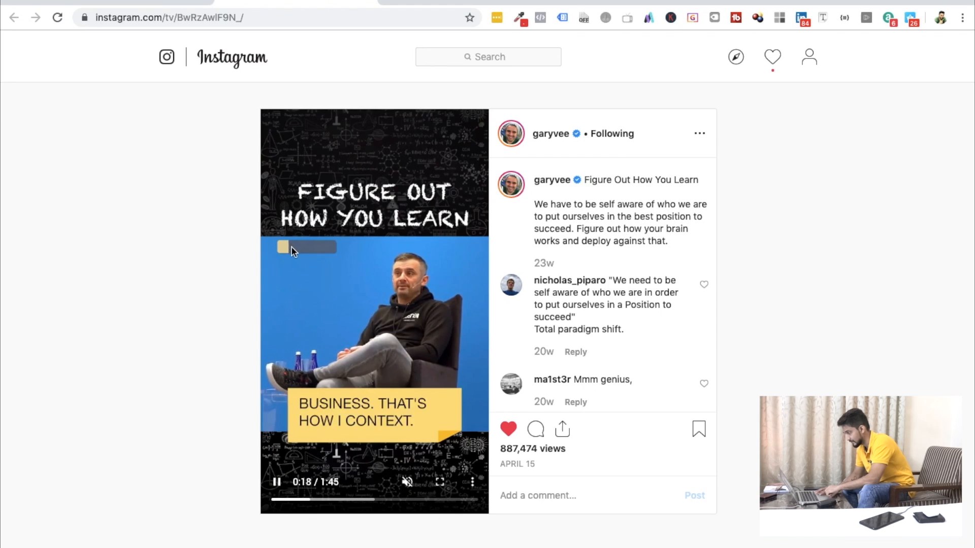
{"action": "left_click", "coordinate": [440, 500]}
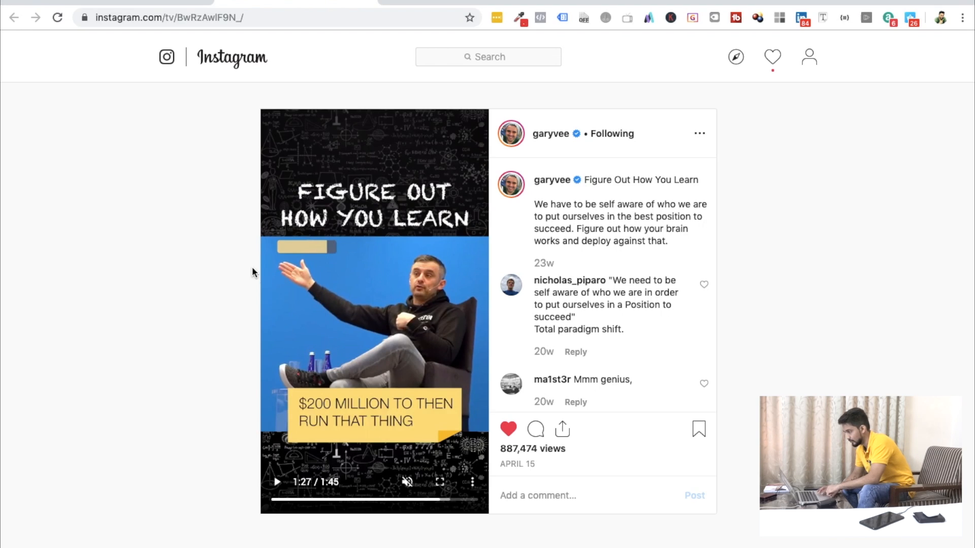
Switch to Final Cut Pro and hide the effects browser.
{"action": "key", "text": "super+Tab"}
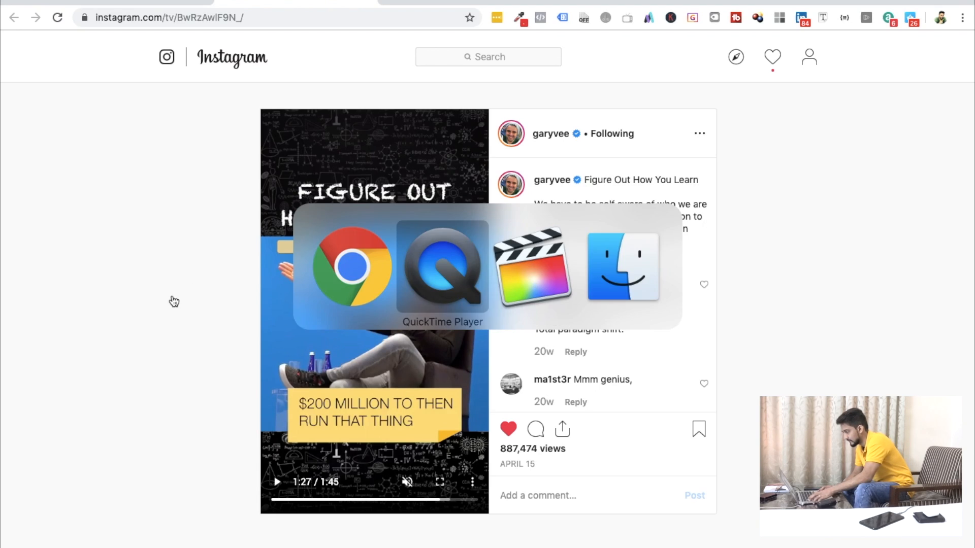
{"action": "key", "text": "super+Tab"}
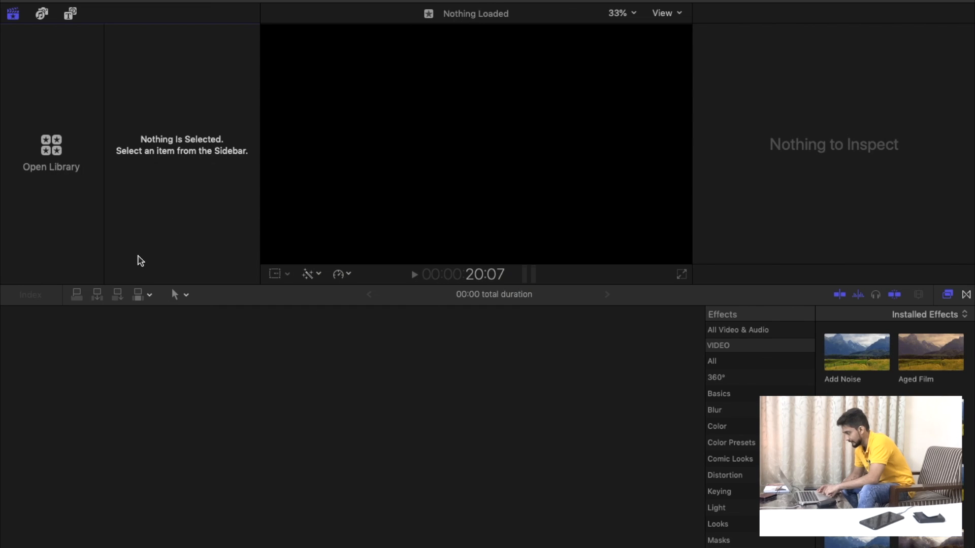
{"action": "left_click", "coordinate": [965, 296]}
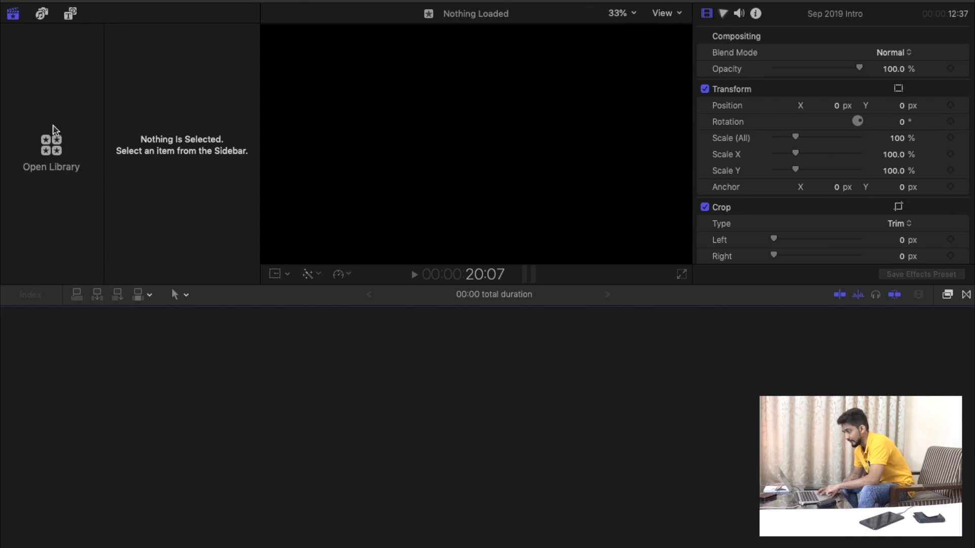
Create a new library named Sep 2019 on the 4TB DP drive.
{"action": "left_click", "coordinate": [113, 0]}
{"action": "mouse_move", "coordinate": [133, 0]}
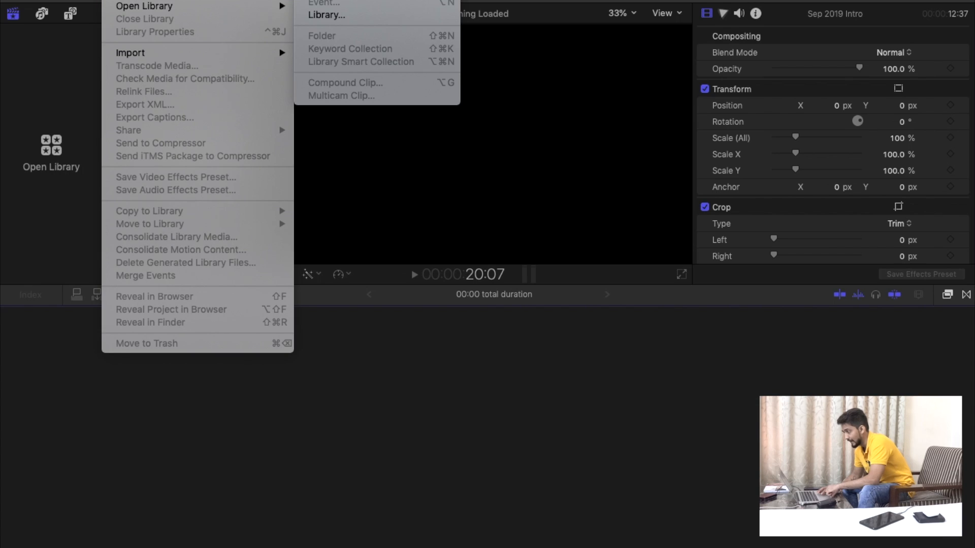
{"action": "left_click", "coordinate": [51, 219]}
{"action": "left_click", "coordinate": [52, 148]}
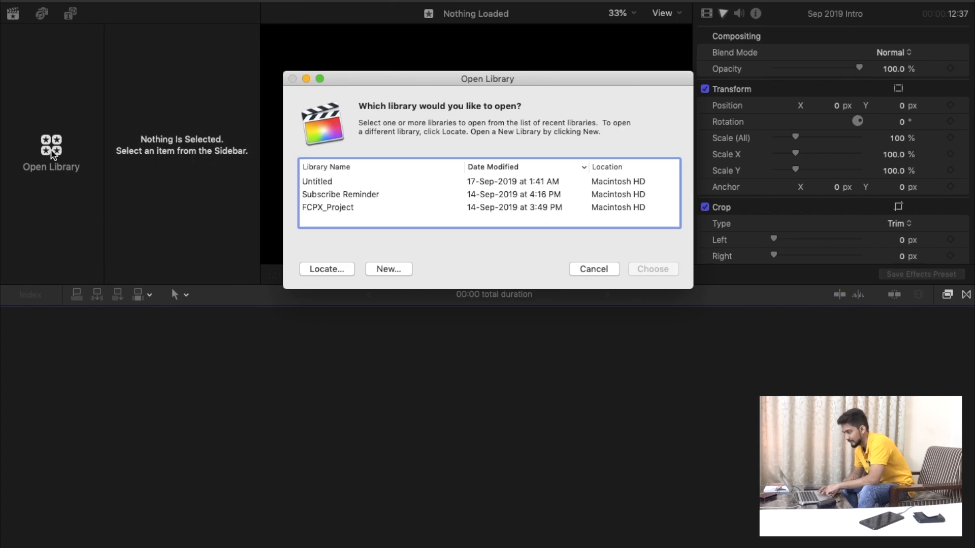
{"action": "left_click", "coordinate": [388, 269]}
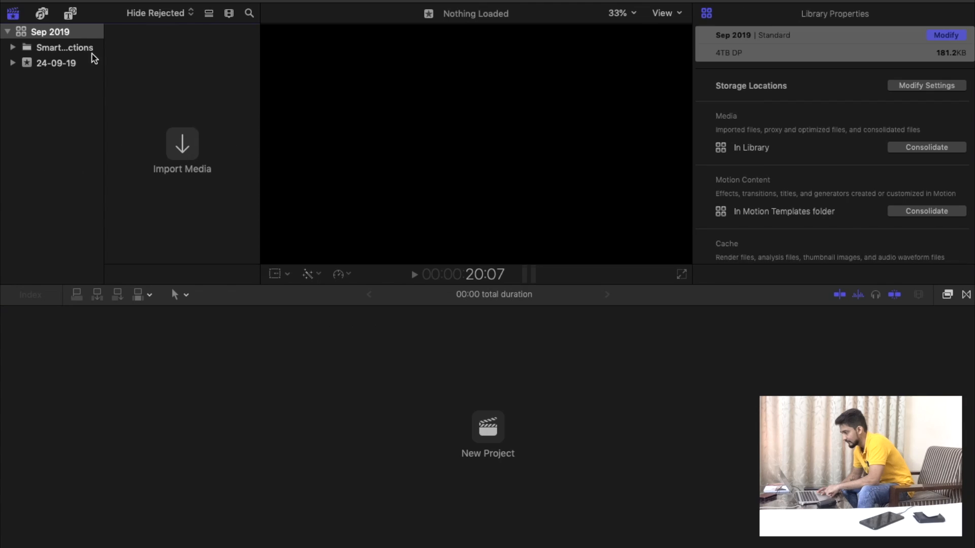
{"action": "right_click", "coordinate": [43, 98]}
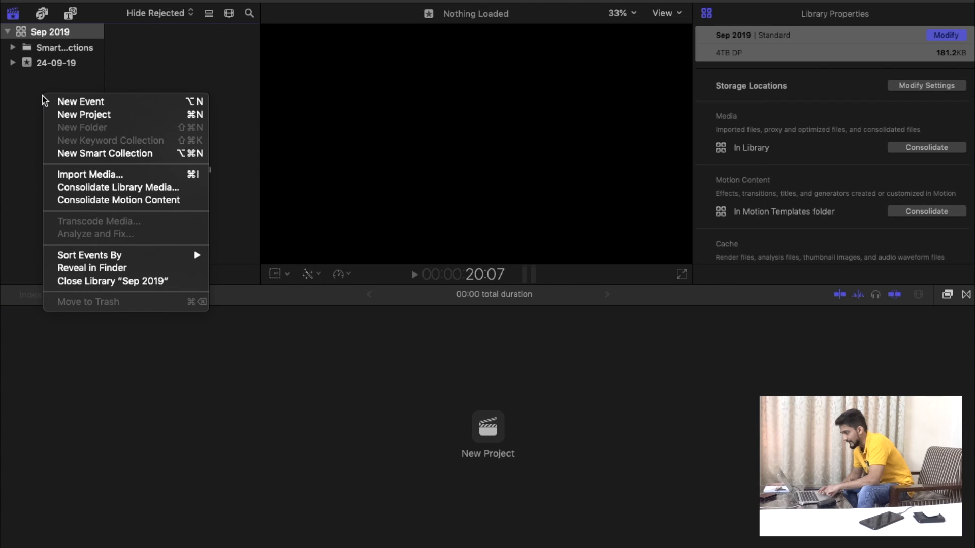
{"action": "left_click", "coordinate": [73, 101]}
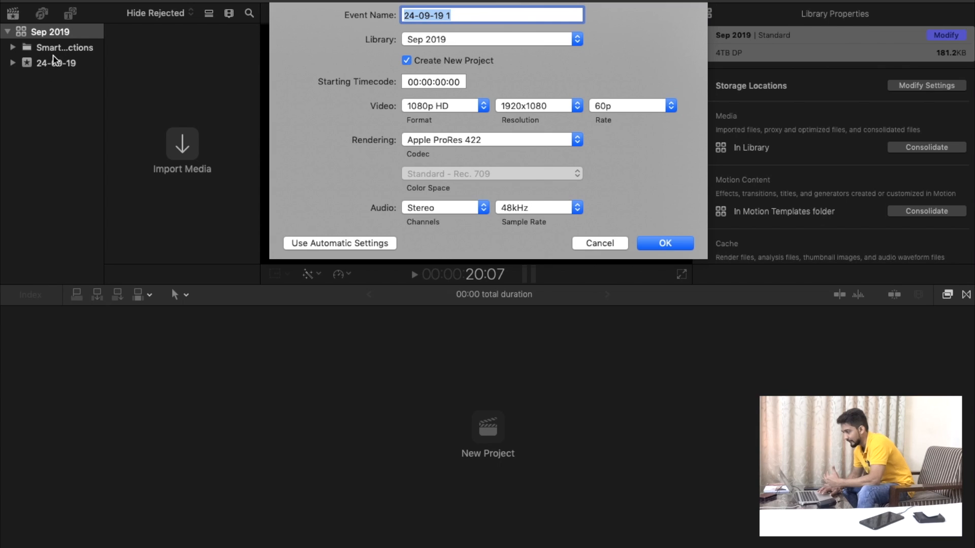
{"action": "left_click", "coordinate": [595, 244]}
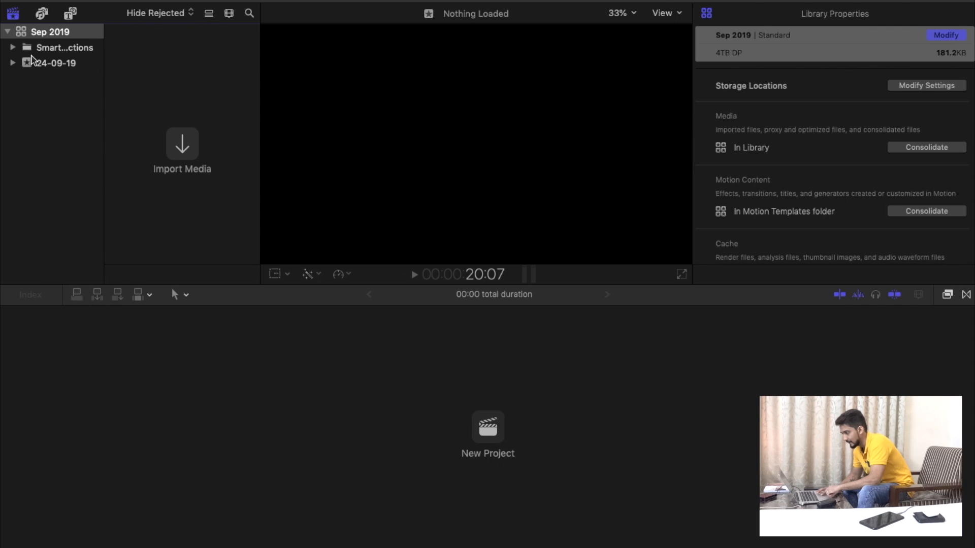
Create a new event in the Sep 2019 library with a custom-format vertical project at 1080 x 1920 and 60p.
{"action": "right_click", "coordinate": [50, 113]}
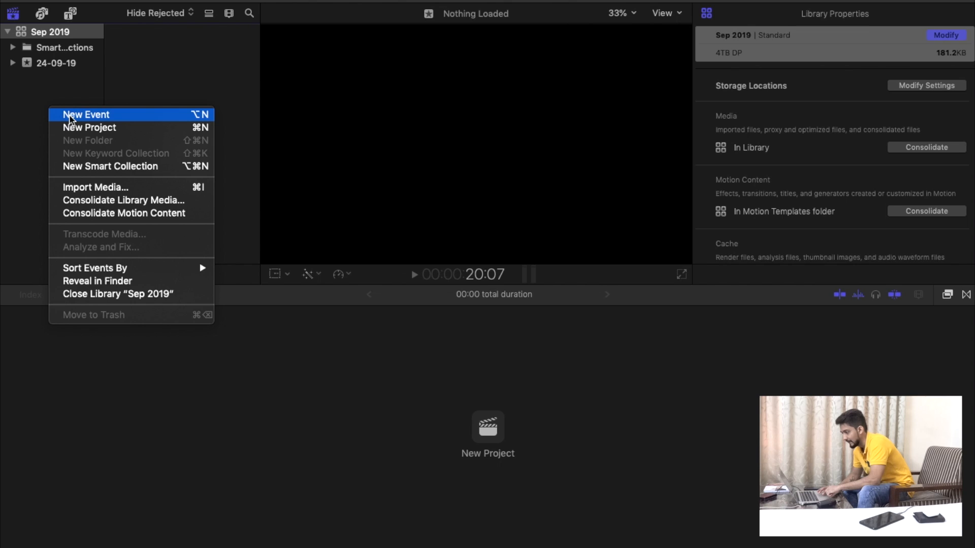
{"action": "left_click", "coordinate": [70, 117]}
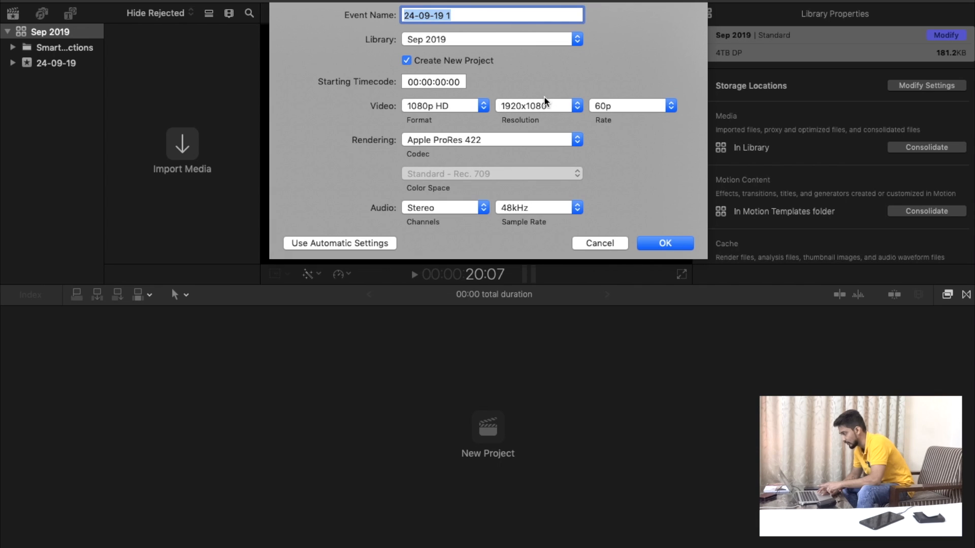
{"action": "left_click", "coordinate": [419, 107]}
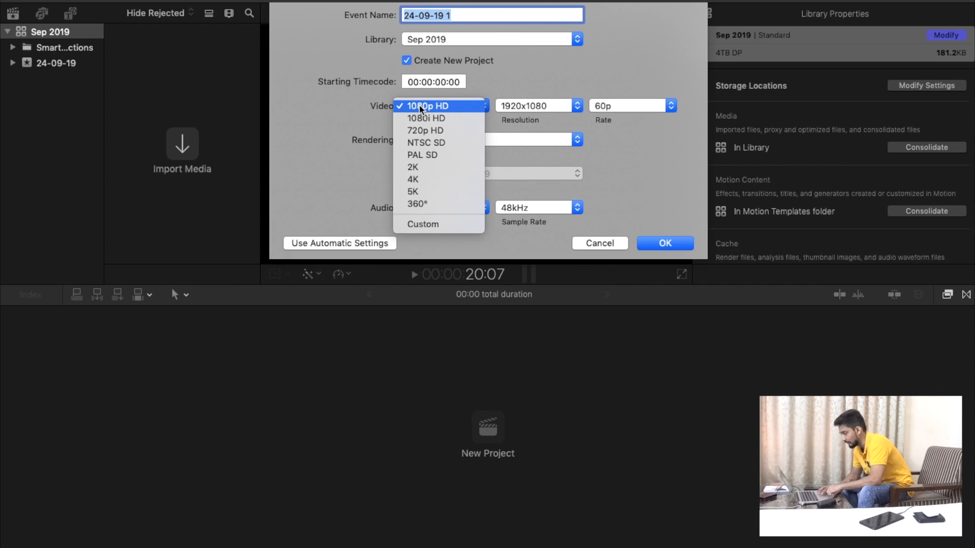
{"action": "left_click", "coordinate": [421, 222]}
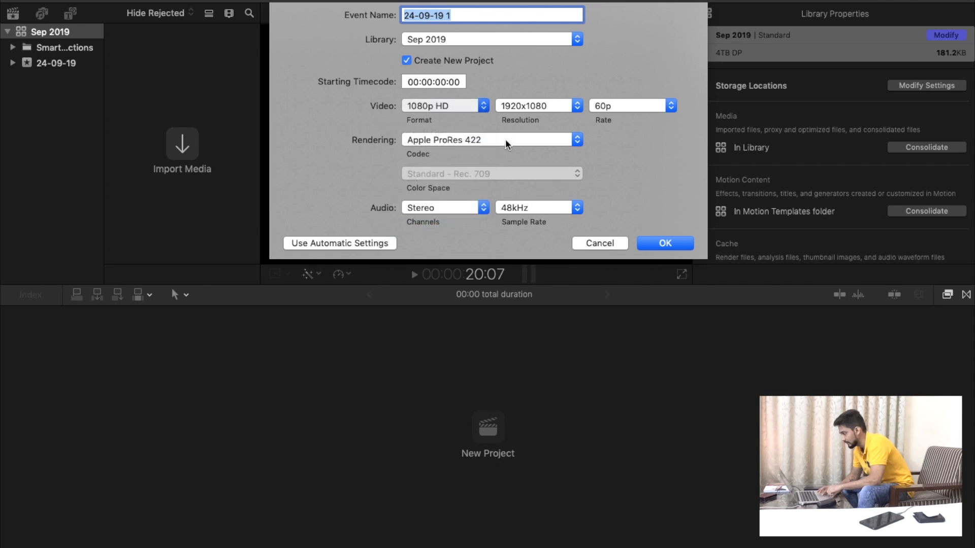
{"action": "double_click", "coordinate": [515, 104]}
{"action": "type", "text": "1080"}
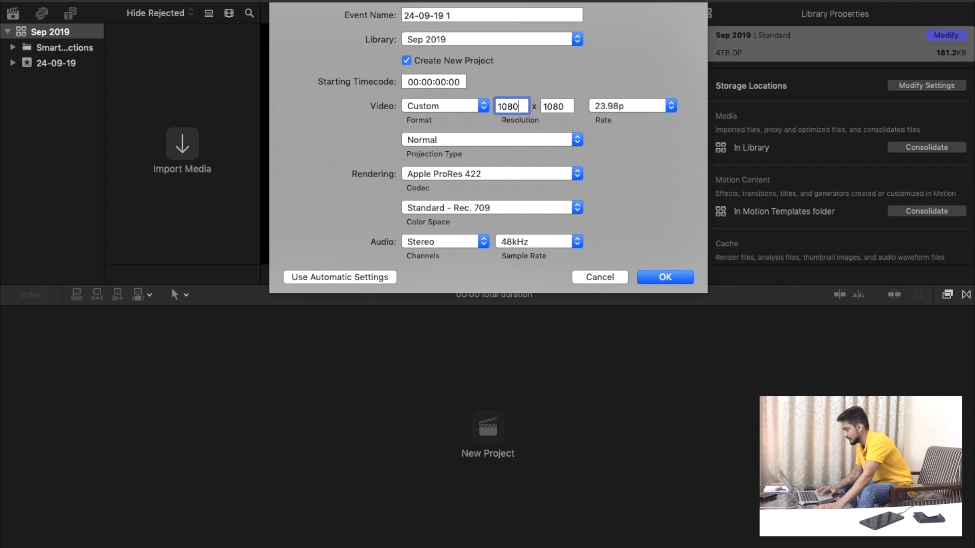
{"action": "key", "text": "Tab"}
{"action": "type", "text": "1920"}
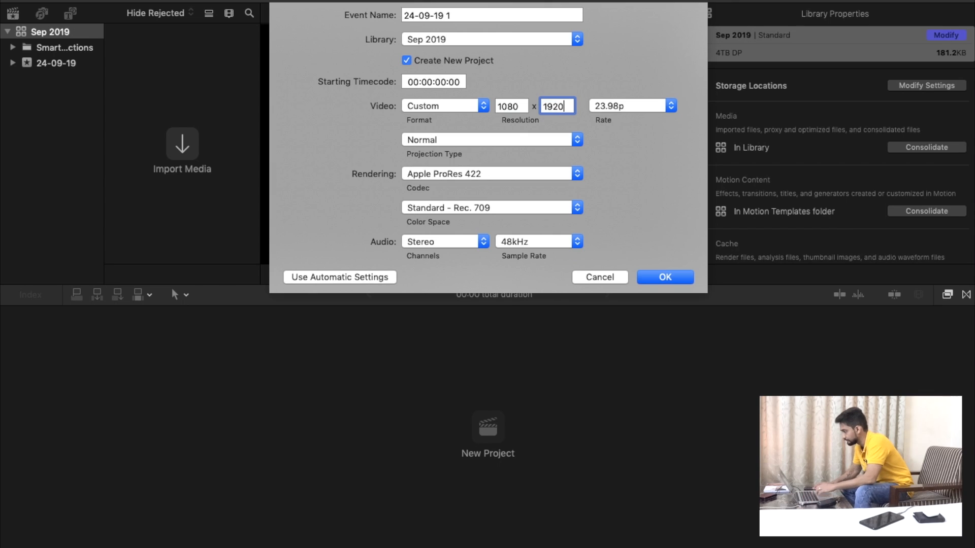
{"action": "left_click", "coordinate": [618, 105]}
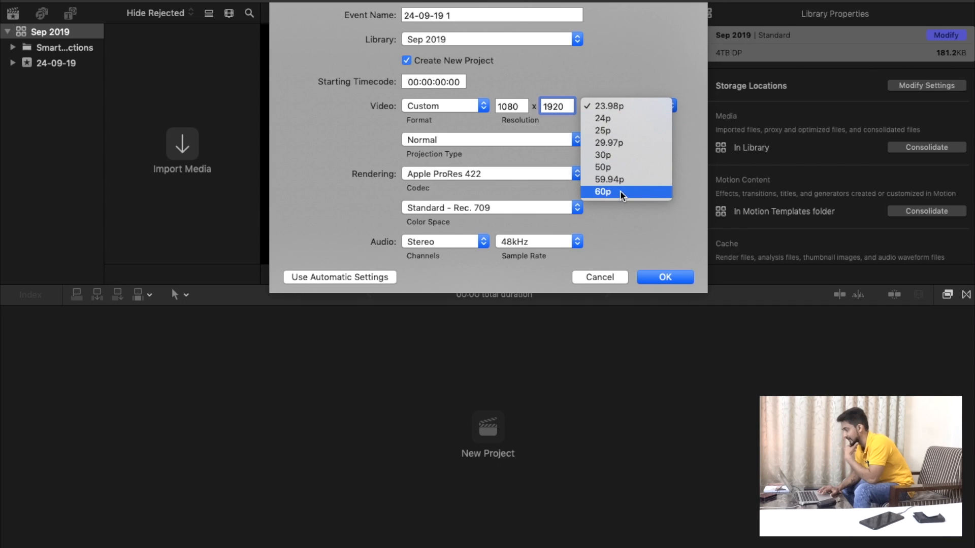
{"action": "left_click", "coordinate": [607, 192]}
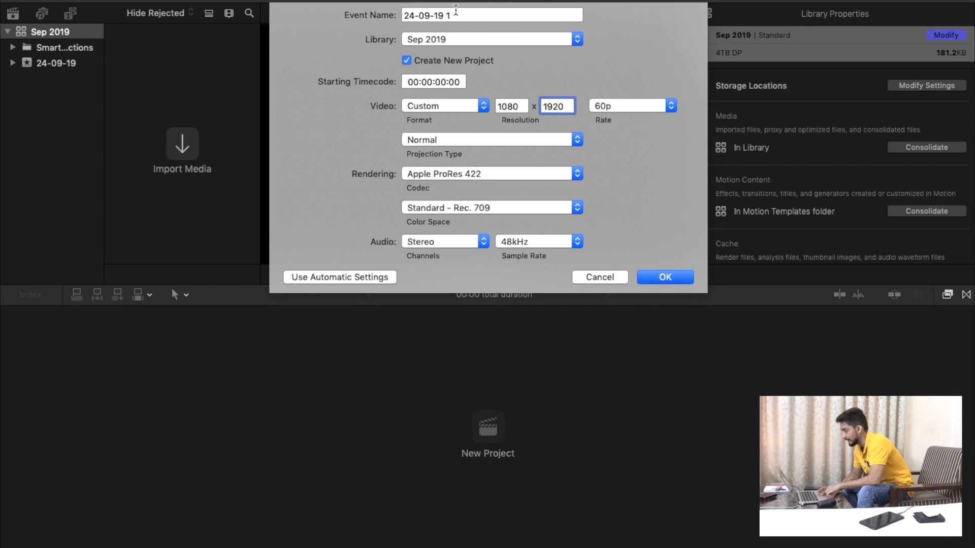
{"action": "left_click", "coordinate": [674, 277]}
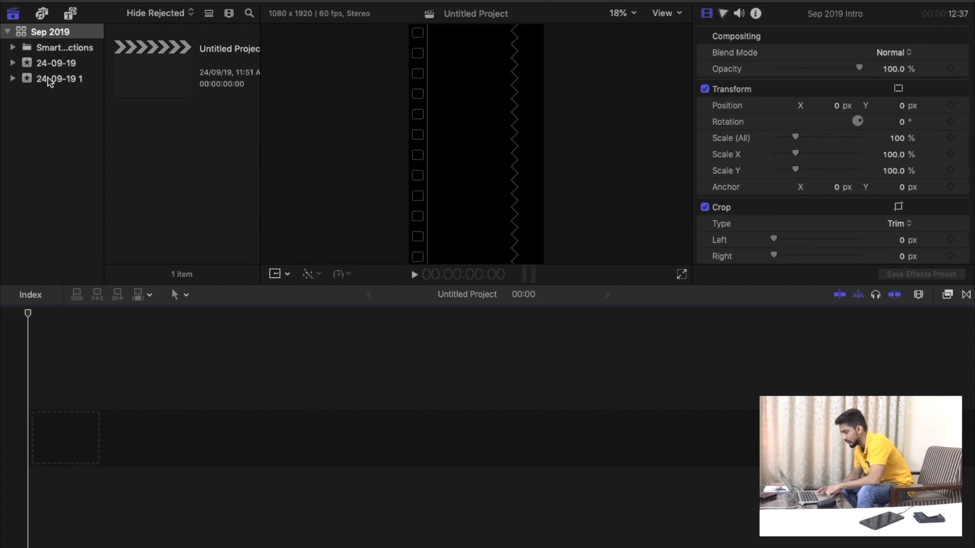
{"action": "left_click", "coordinate": [49, 80]}
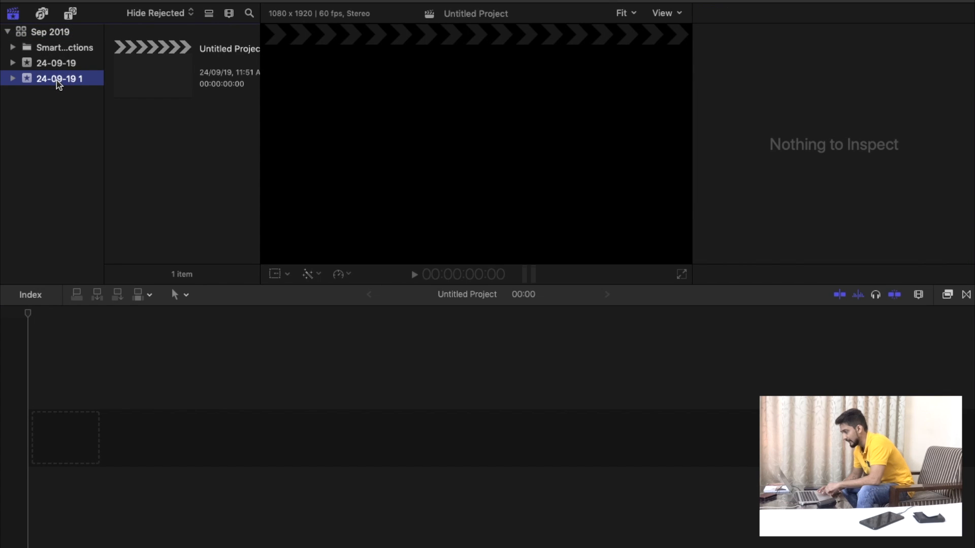
{"action": "left_click", "coordinate": [57, 81]}
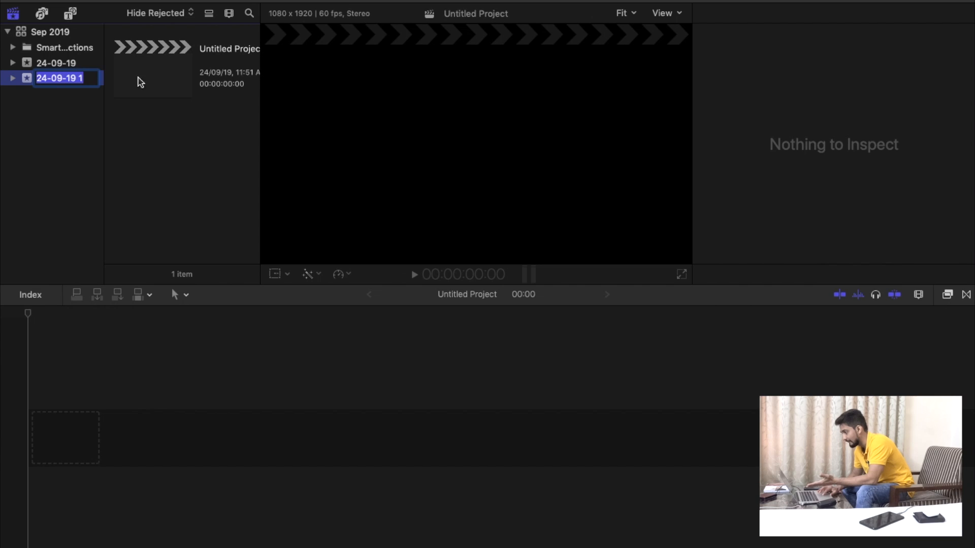
{"action": "left_click", "coordinate": [188, 360]}
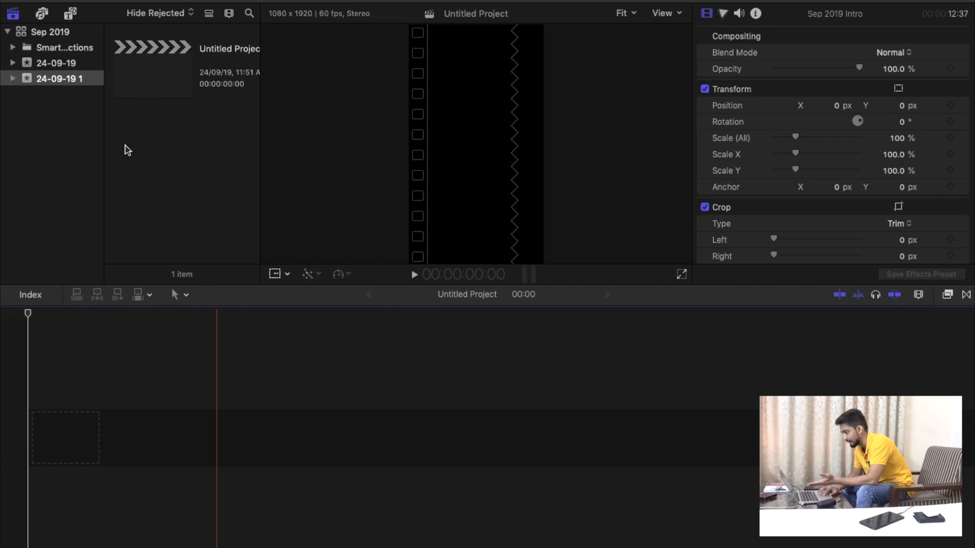
Rename the new event 24-09-19 1 as Garyvee.
{"action": "left_click", "coordinate": [53, 85]}
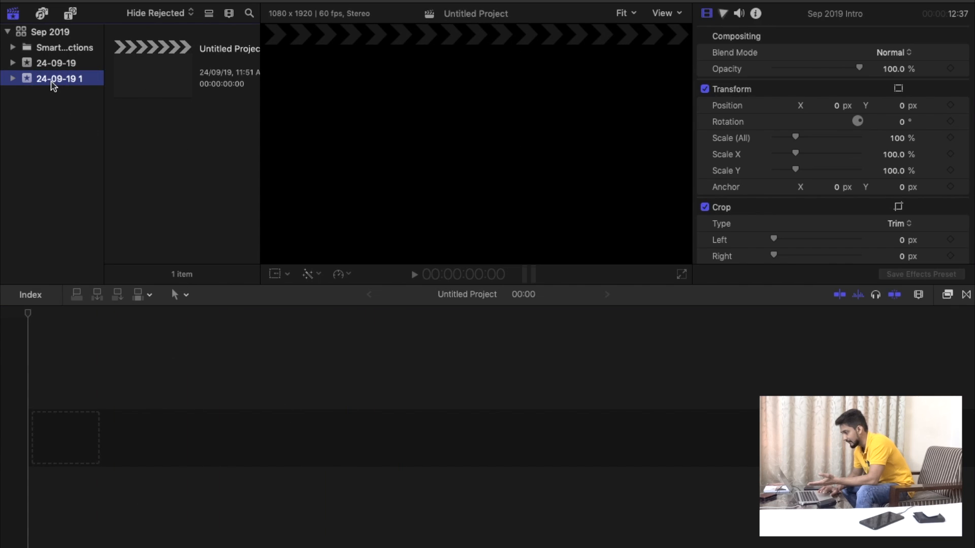
{"action": "left_click", "coordinate": [52, 81]}
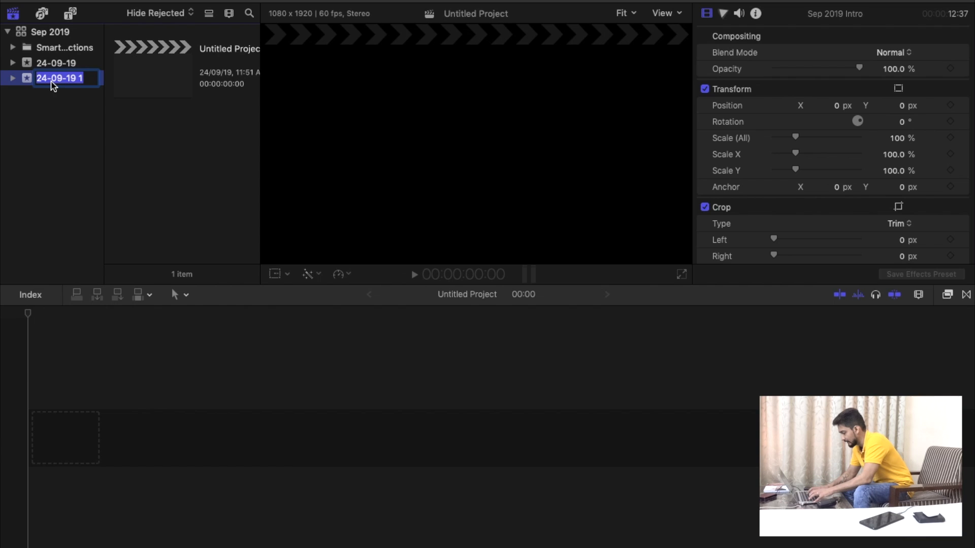
{"action": "type", "text": "Garye"}
{"action": "key", "text": "BackSpace"}
{"action": "type", "text": "vee"}
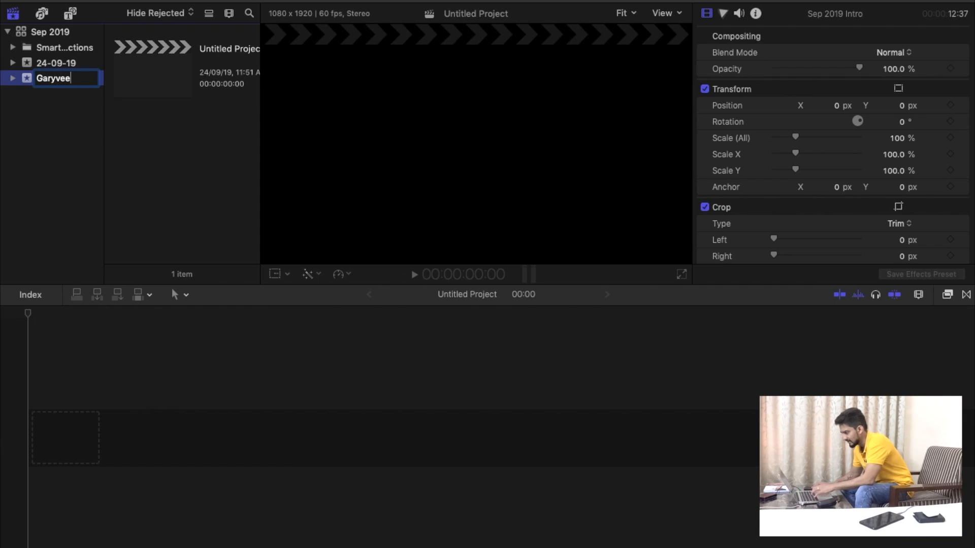
{"action": "key", "text": "Return"}
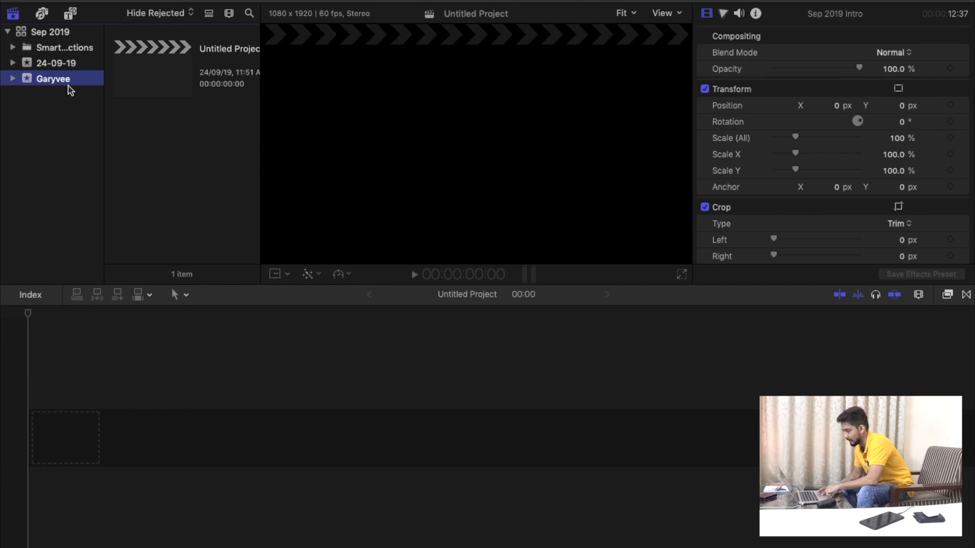
Import the video 019 - How to GET CLIENTS on Instagram in 24 hours Attract More Leads into the Garyvee event.
{"action": "left_click", "coordinate": [150, 76]}
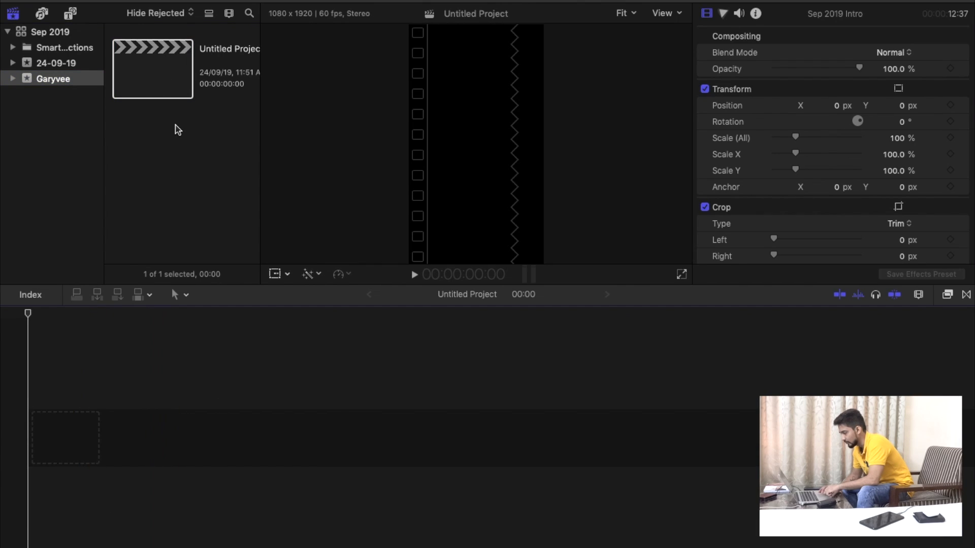
{"action": "right_click", "coordinate": [175, 125]}
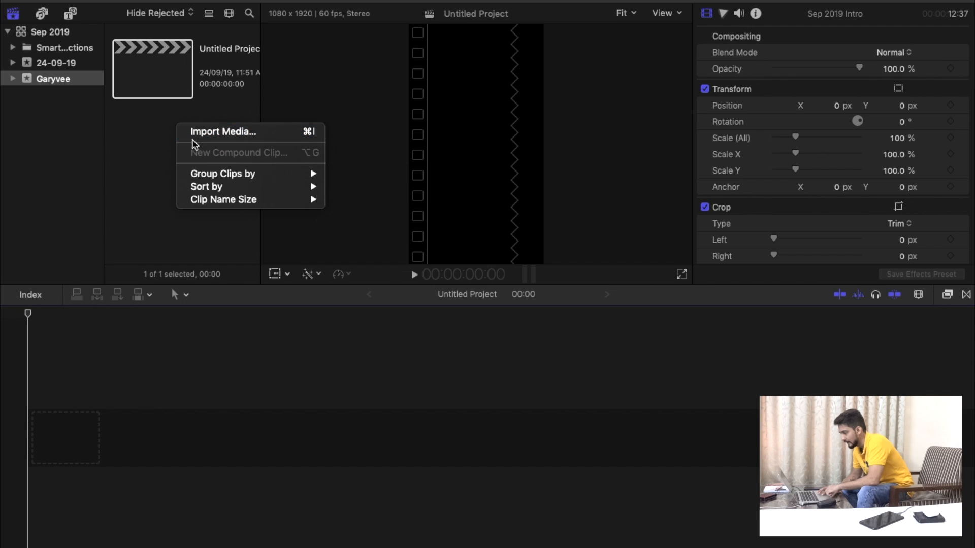
{"action": "left_click", "coordinate": [211, 133]}
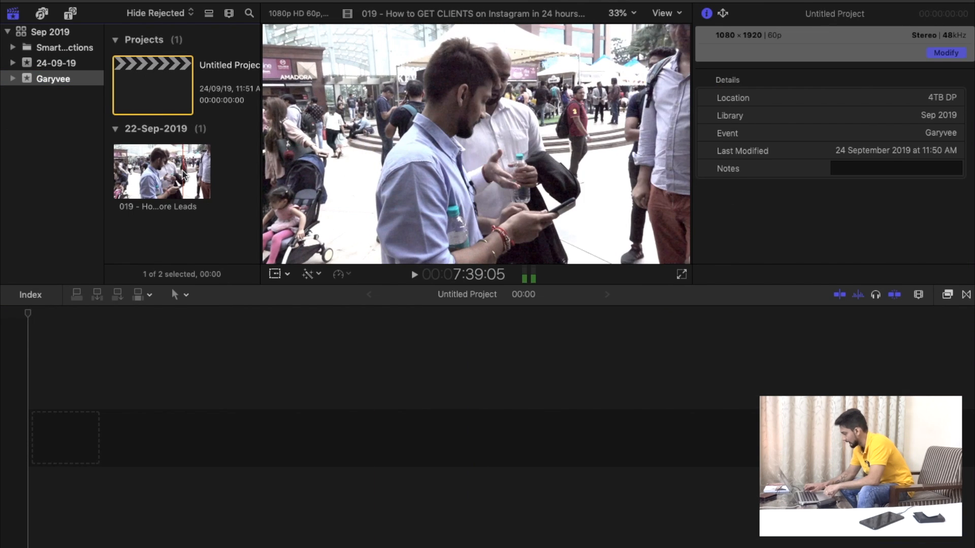
Mute the system sound and place the whole imported clip at the start of the untitled project's timeline.
{"action": "key", "text": "XF86AudioMute"}
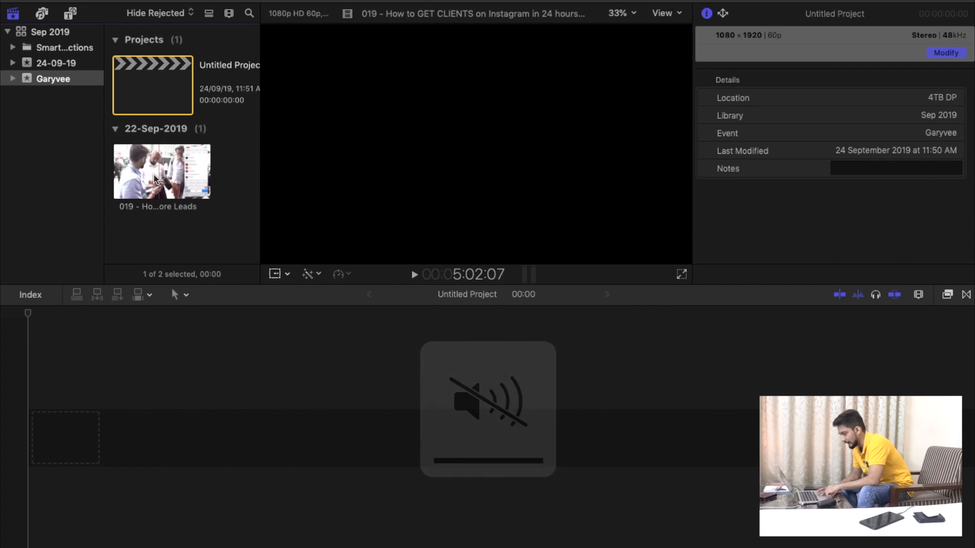
{"action": "left_click", "coordinate": [166, 232]}
{"action": "left_click", "coordinate": [158, 173]}
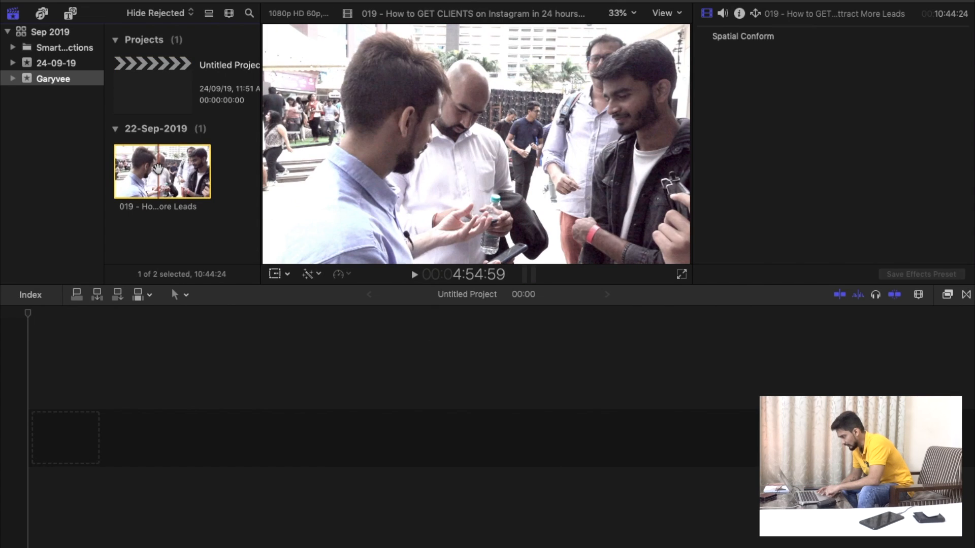
{"action": "left_click_drag", "start_coordinate": [158, 172], "coordinate": [124, 406]}
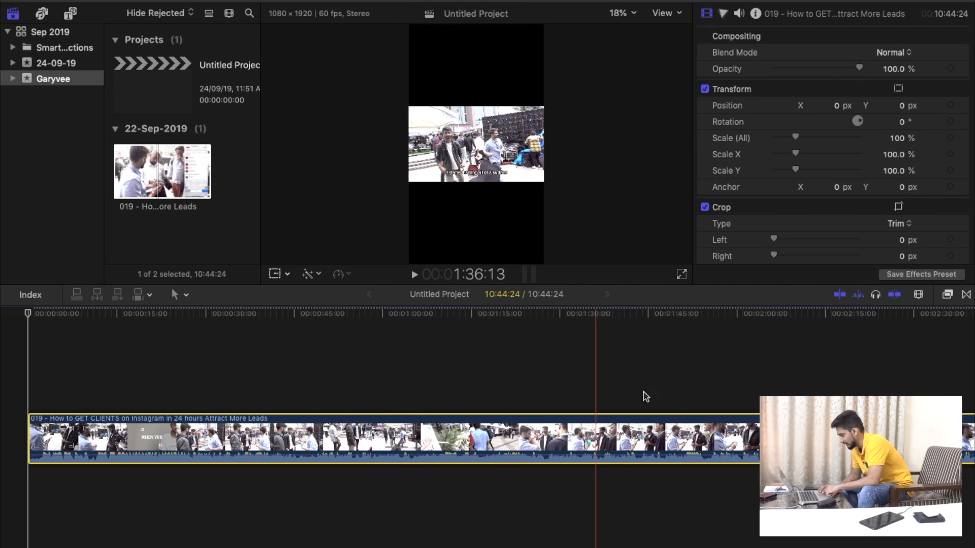
{"action": "scroll", "coordinate": [683, 398], "scroll_direction": "right", "scroll_amount": 2}
{"action": "key", "text": "super+minus"}
{"action": "key", "text": "super+minus"}
{"action": "key", "text": "super+minus"}
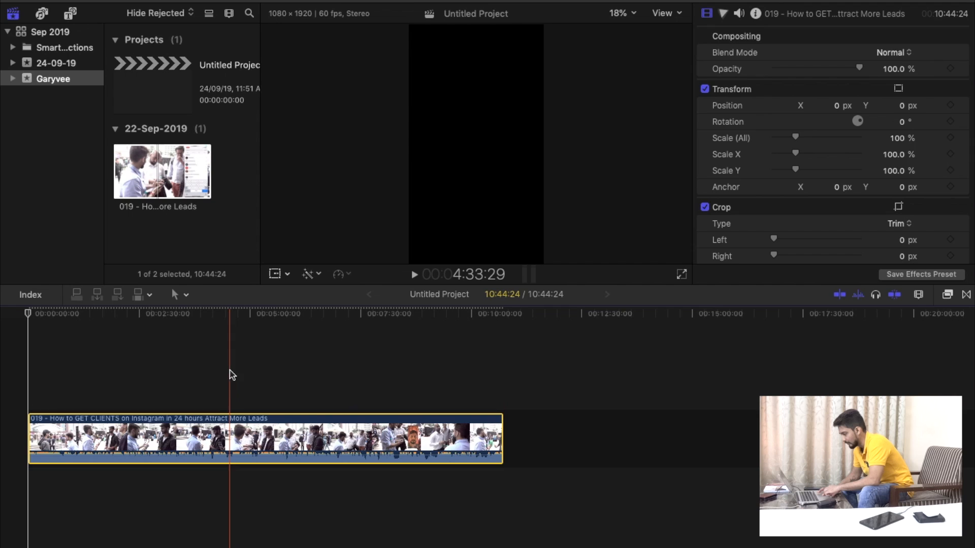
Trim off the opening of the timeline clip up to 3:33:38.
{"action": "left_click", "coordinate": [186, 388]}
{"action": "left_click", "coordinate": [192, 444]}
{"action": "key", "text": "alt+bracketleft"}
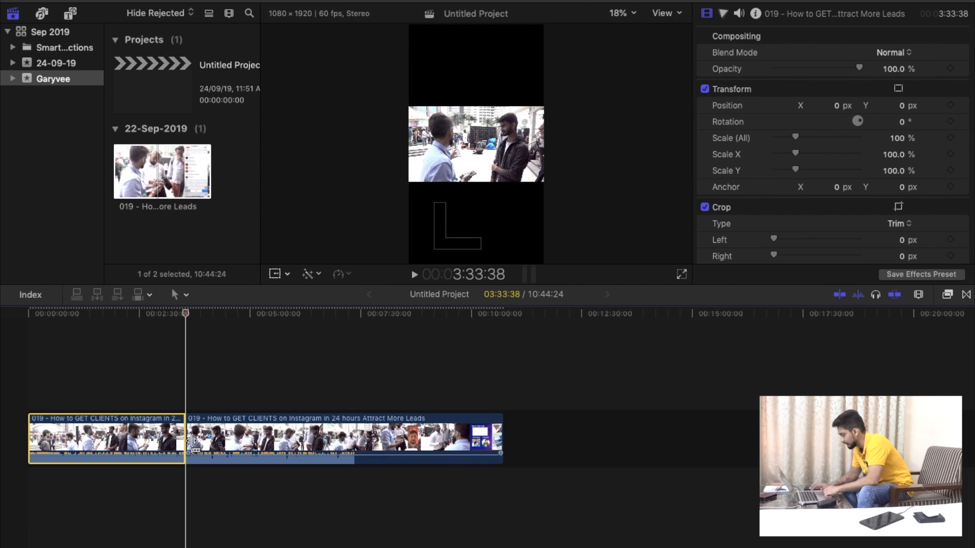
Cut the remaining clip at 1:25:38 and delete everything after the cut.
{"action": "left_click", "coordinate": [92, 443]}
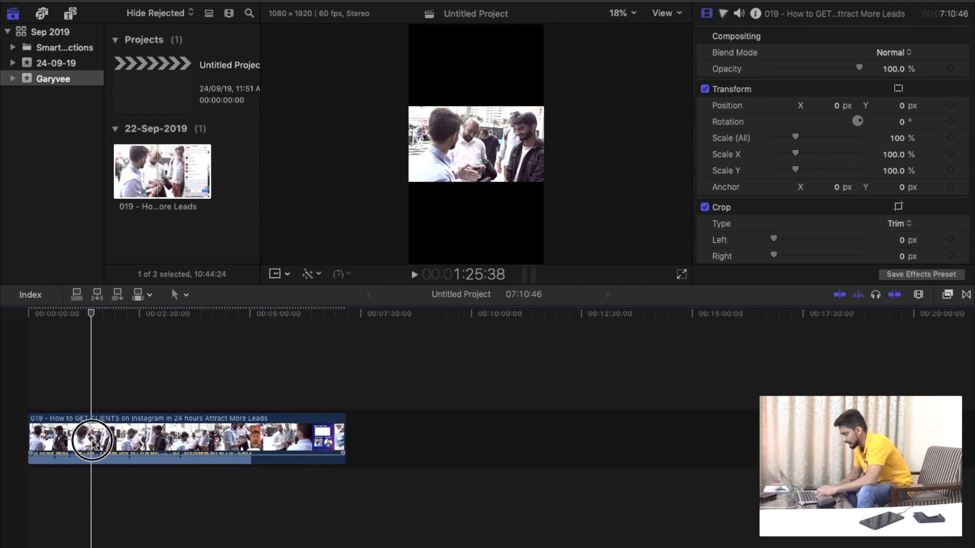
{"action": "key", "text": "super+b"}
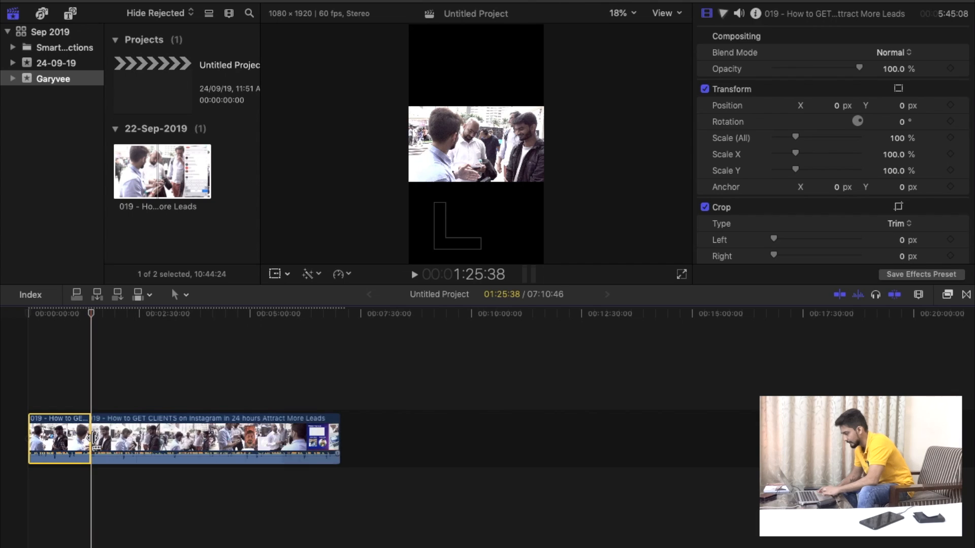
{"action": "left_click", "coordinate": [151, 438]}
{"action": "key", "text": "BackSpace"}
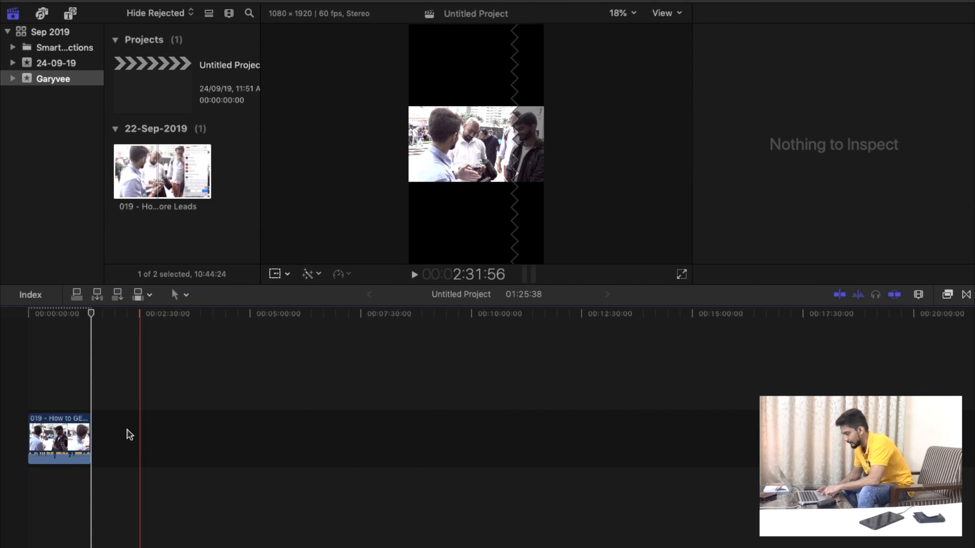
Turn on the Transform controls for the trimmed clip, try resizing it in the viewer, and undo the resize.
{"action": "left_click", "coordinate": [58, 437]}
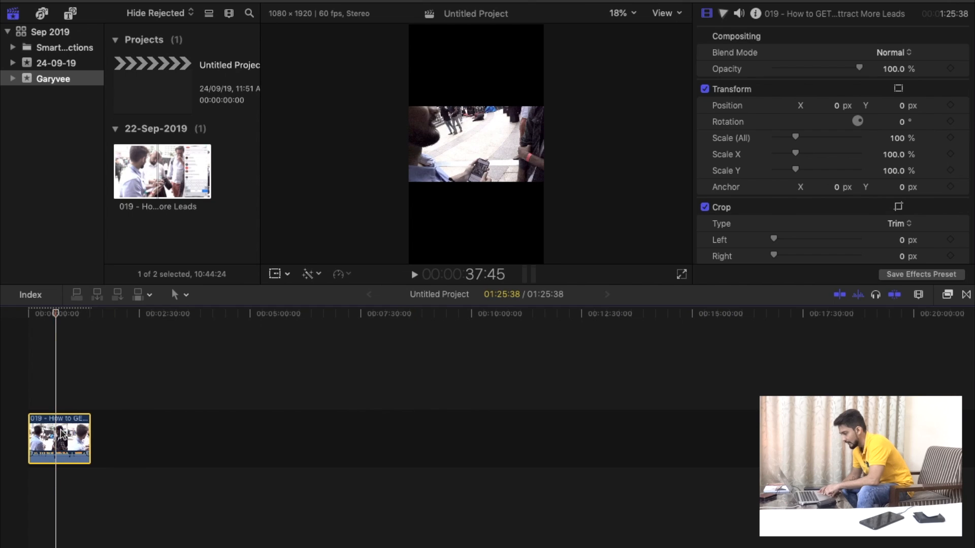
{"action": "left_click", "coordinate": [22, 384]}
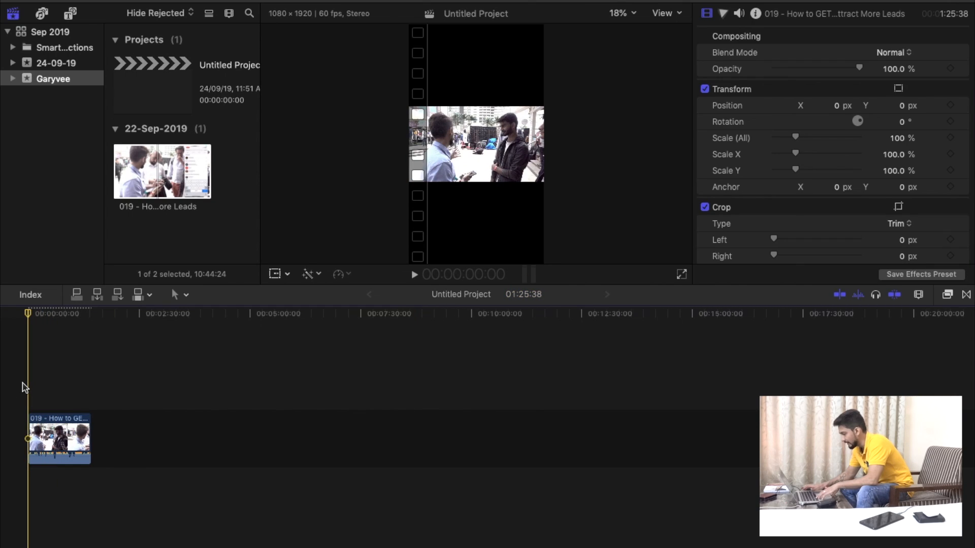
{"action": "key", "text": "super+equal"}
{"action": "key", "text": "super+equal"}
{"action": "key", "text": "super+equal"}
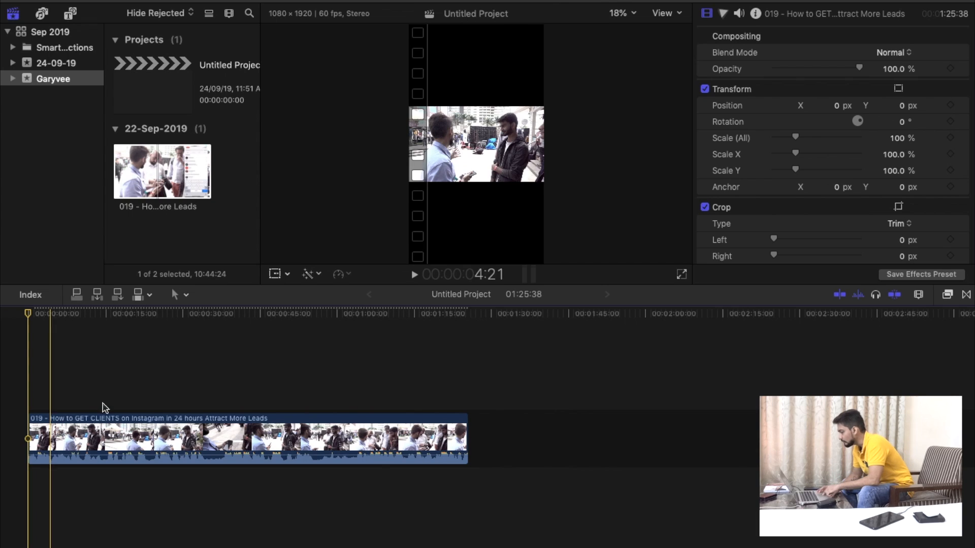
{"action": "left_click", "coordinate": [170, 438]}
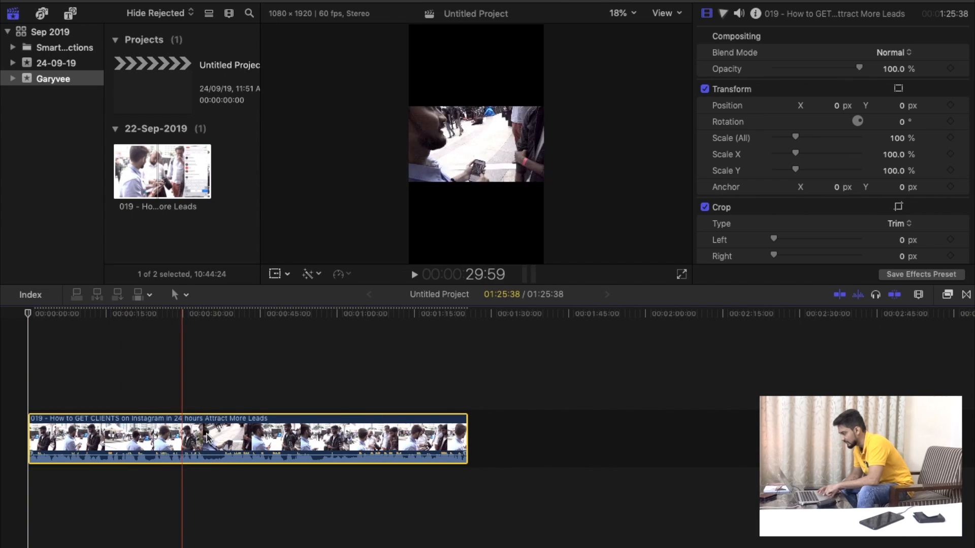
{"action": "left_click", "coordinate": [275, 275]}
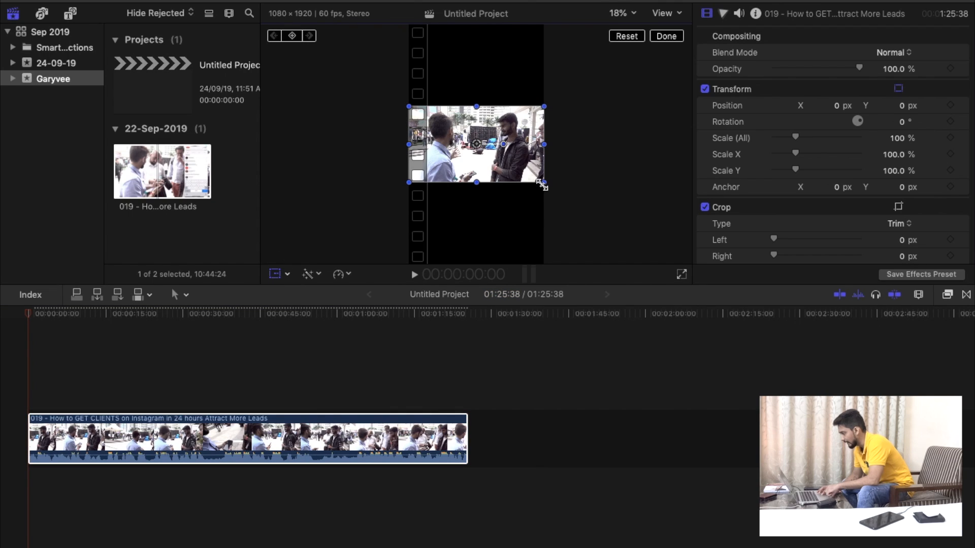
{"action": "left_click_drag", "start_coordinate": [542, 186], "coordinate": [523, 191]}
{"action": "key", "text": "super+z"}
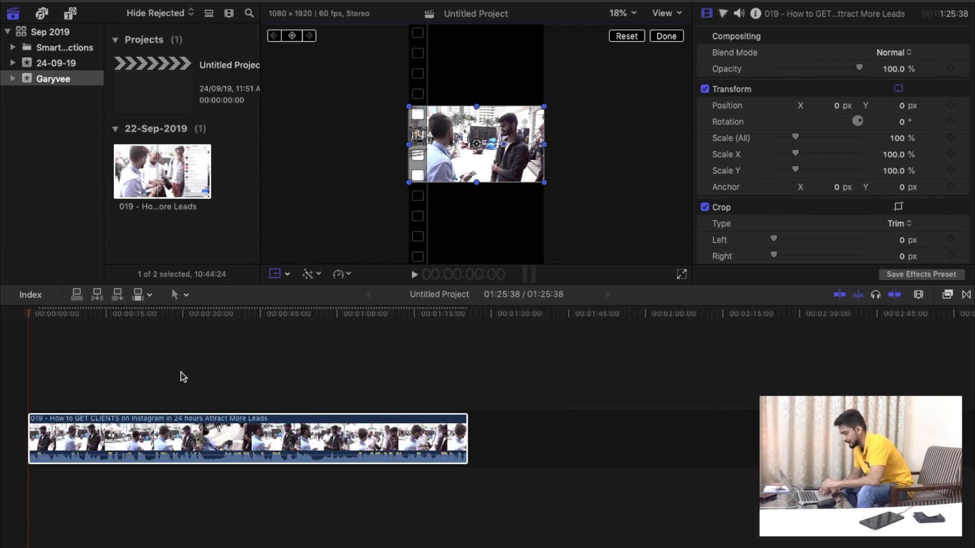
Switch to the browser and capture a screenshot of the whole garyvee Instagram video frame as a layout reference.
{"action": "key", "text": "super+Tab"}
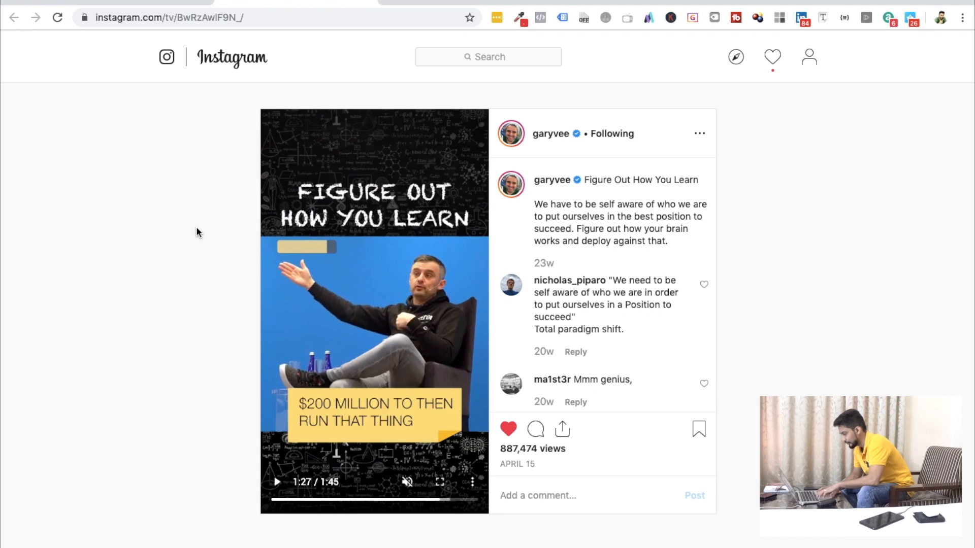
{"action": "key", "text": "super+shift+4"}
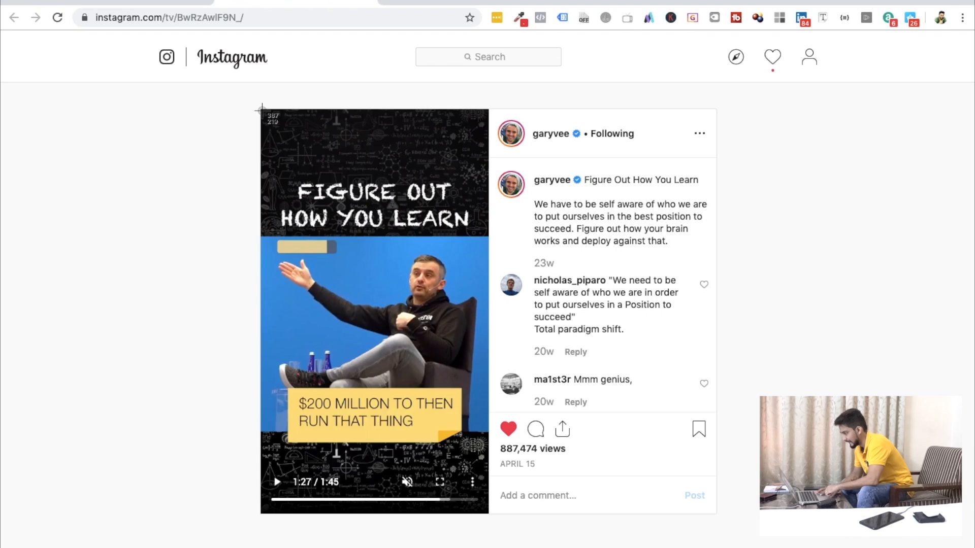
{"action": "left_click_drag", "start_coordinate": [262, 110], "coordinate": [488, 514]}
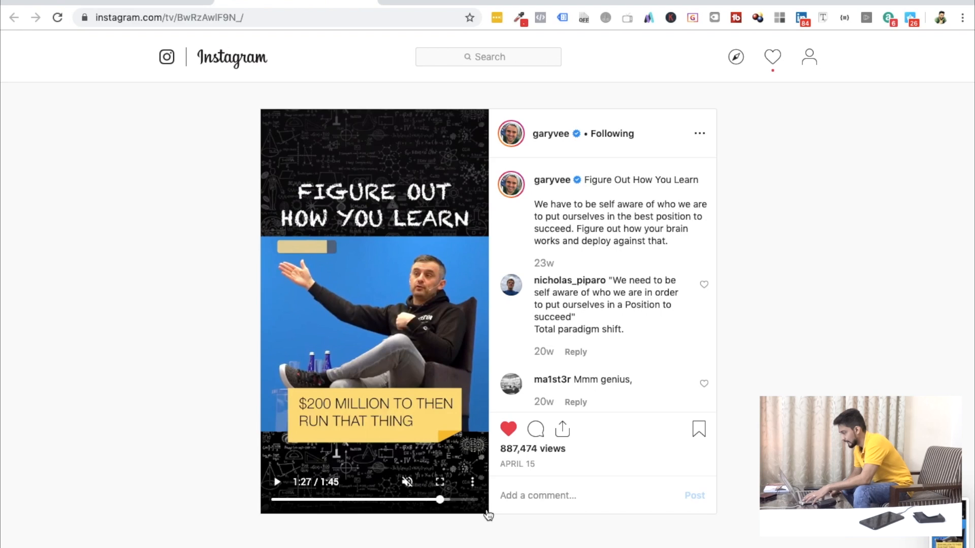
Return to Final Cut Pro, import the screenshot into the Garyvee event, and connect it beneath the clip at the timeline start.
{"action": "key", "text": "super+Tab"}
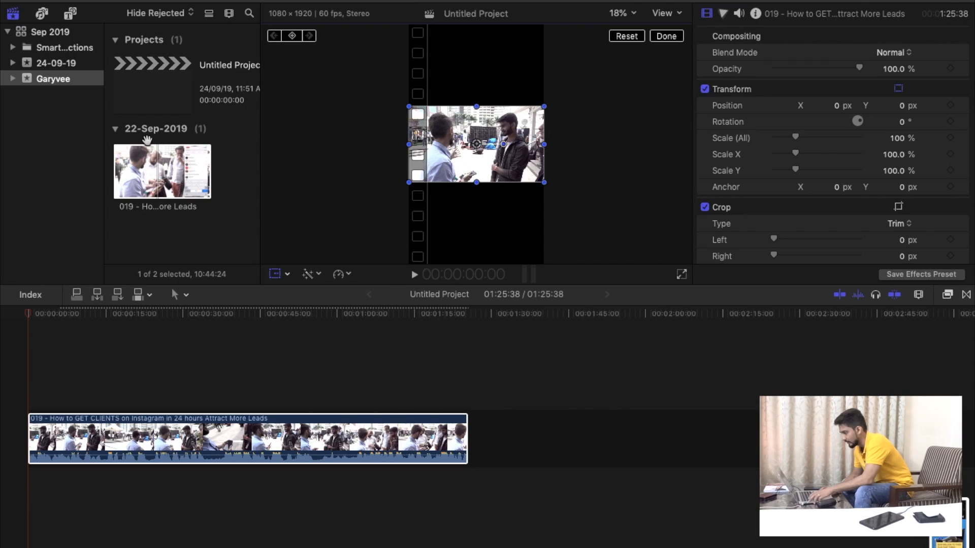
{"action": "left_click", "coordinate": [181, 237]}
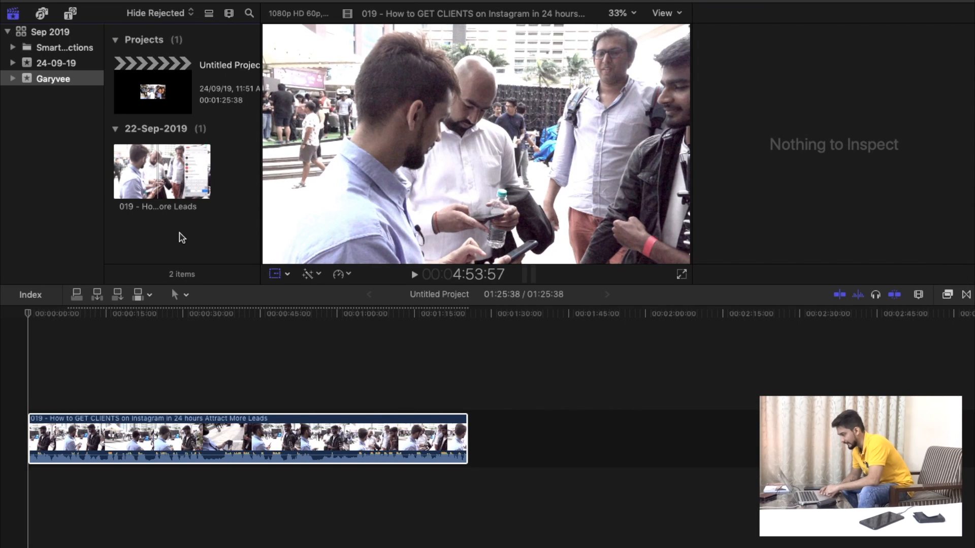
{"action": "right_click", "coordinate": [179, 233]}
{"action": "left_click", "coordinate": [202, 239]}
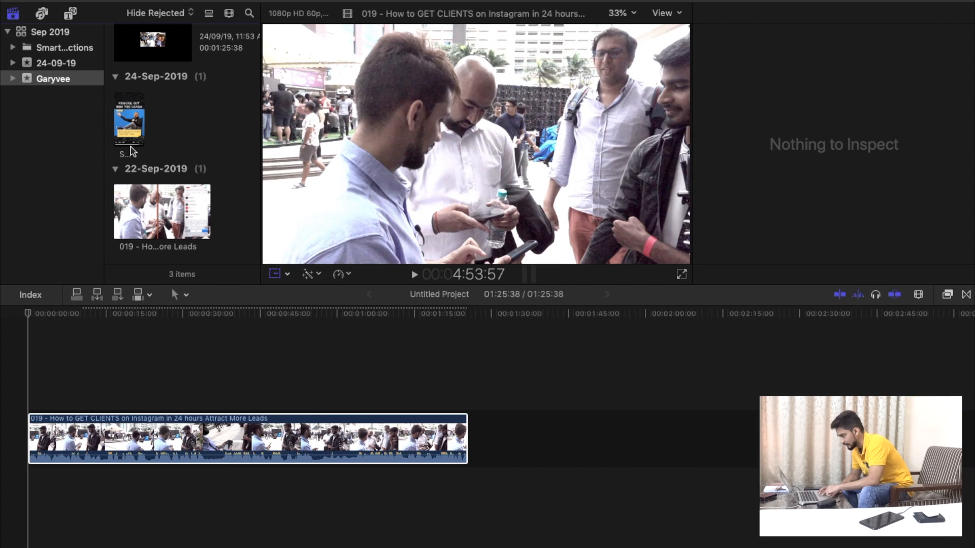
{"action": "left_click", "coordinate": [127, 124]}
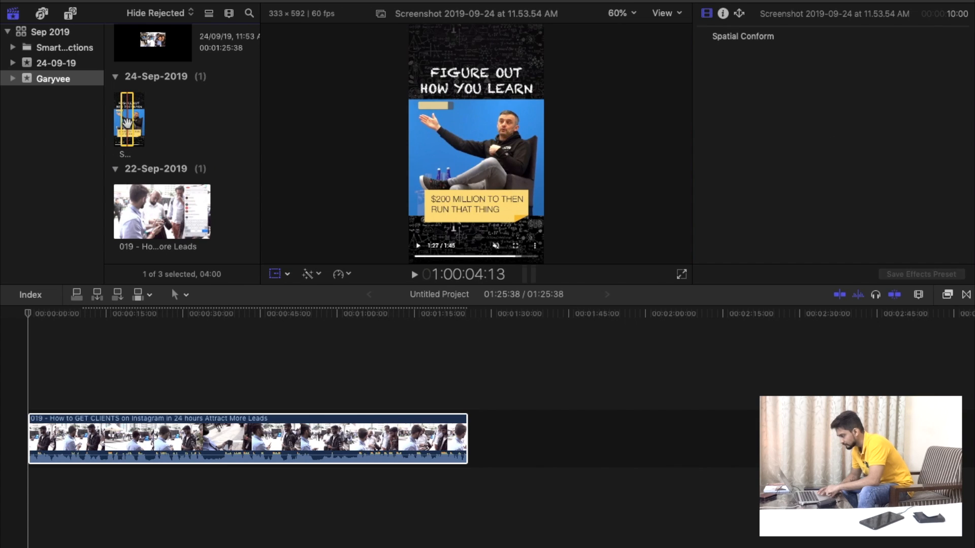
{"action": "left_click_drag", "start_coordinate": [126, 123], "coordinate": [40, 522]}
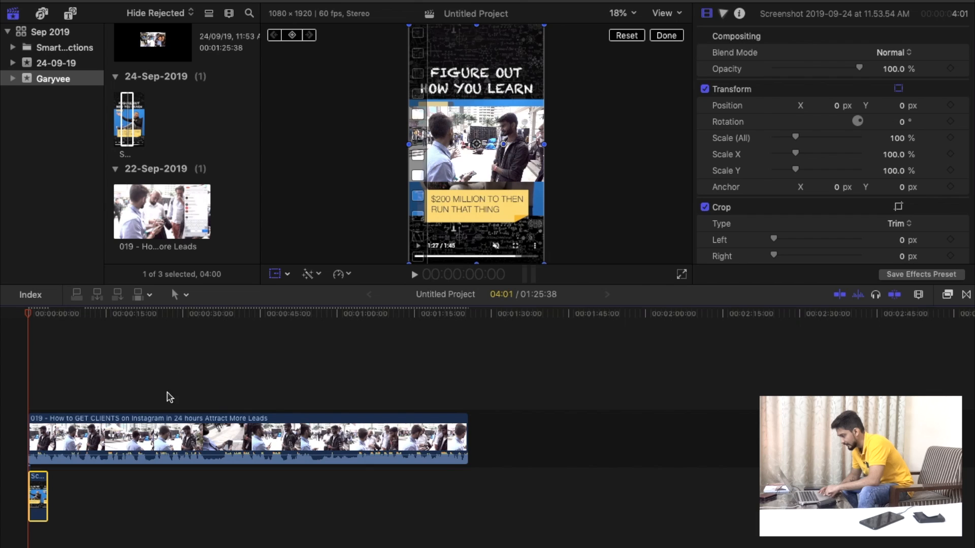
Scale the clip to about 148.55% and position it at about X 80.3, Y -106.2 px over the reference's picture area.
{"action": "left_click", "coordinate": [101, 444]}
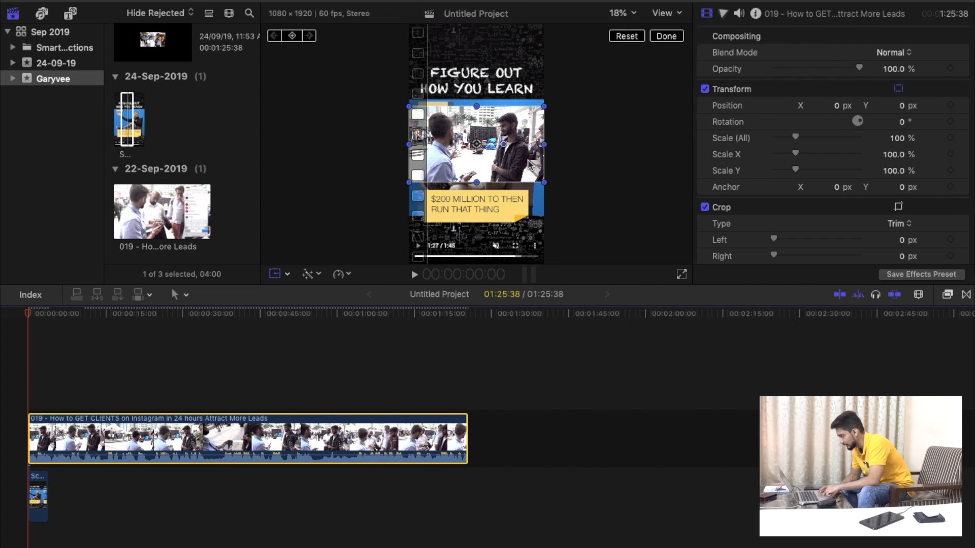
{"action": "left_click_drag", "start_coordinate": [544, 182], "coordinate": [566, 195]}
{"action": "mouse_move", "coordinate": [501, 145]}
{"action": "left_mouse_down"}
{"action": "mouse_move", "coordinate": [489, 154]}
{"action": "mouse_move", "coordinate": [504, 155]}
{"action": "left_mouse_up"}
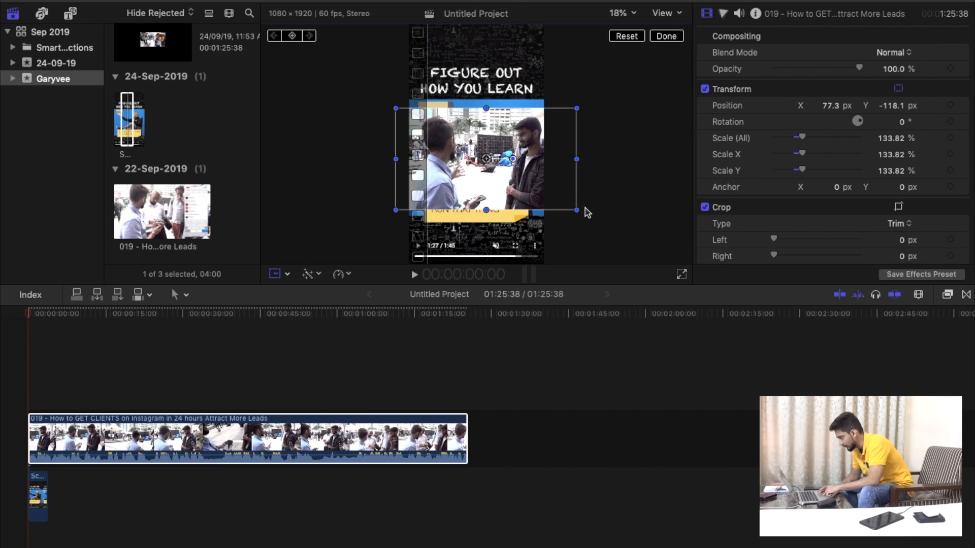
{"action": "left_click_drag", "start_coordinate": [577, 210], "coordinate": [584, 212]}
{"action": "left_click_drag", "start_coordinate": [486, 162], "coordinate": [487, 166]}
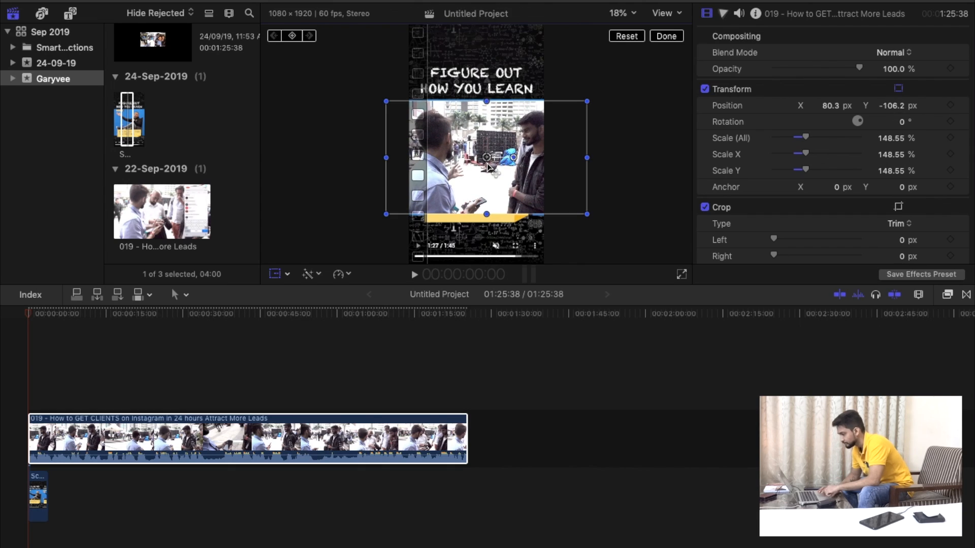
Extend the reference screenshot beneath the clip to a duration of about 1:17:30.
{"action": "left_click_drag", "start_coordinate": [47, 489], "coordinate": [425, 489]}
{"action": "left_click", "coordinate": [233, 495]}
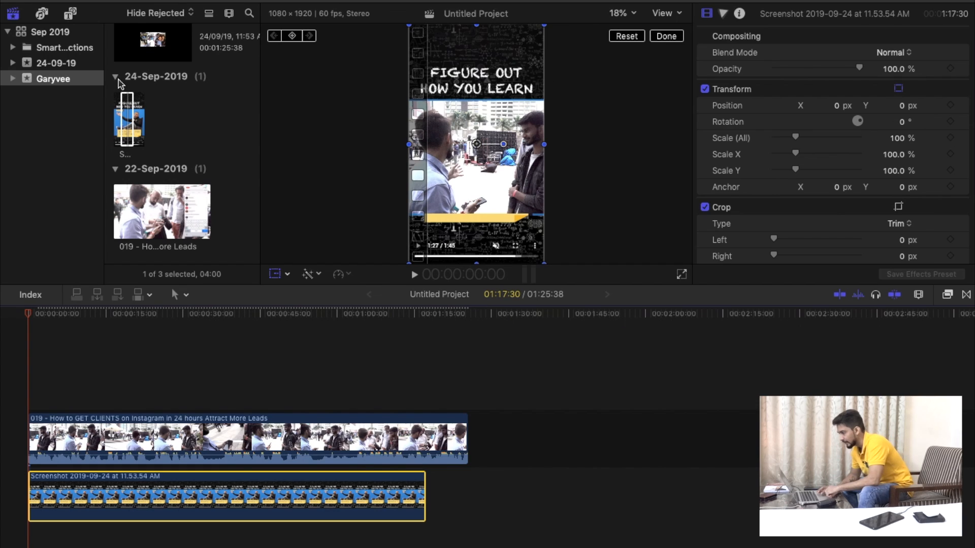
Add a Basic Title above the clip at the timeline start and extend it to the clip's full length.
{"action": "left_click", "coordinate": [71, 14]}
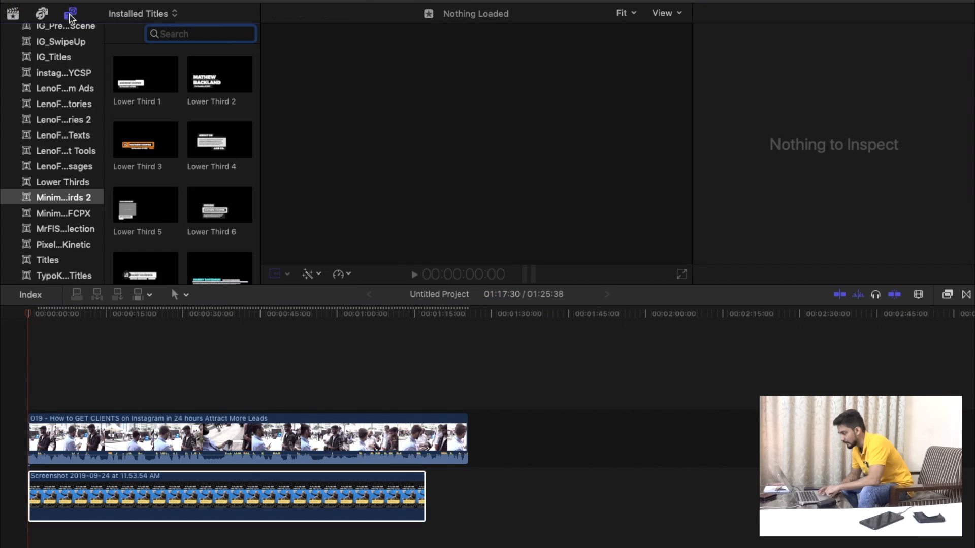
{"action": "scroll", "coordinate": [57, 135], "scroll_direction": "up", "scroll_amount": 10}
{"action": "scroll", "coordinate": [55, 173], "scroll_direction": "down", "scroll_amount": 1}
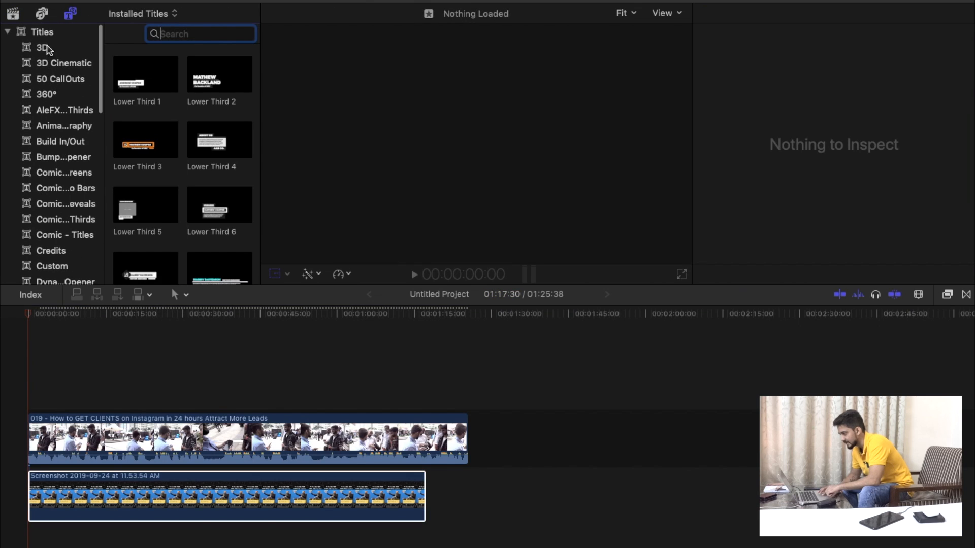
{"action": "scroll", "coordinate": [51, 148], "scroll_direction": "down", "scroll_amount": 10}
{"action": "scroll", "coordinate": [51, 149], "scroll_direction": "up", "scroll_amount": 10}
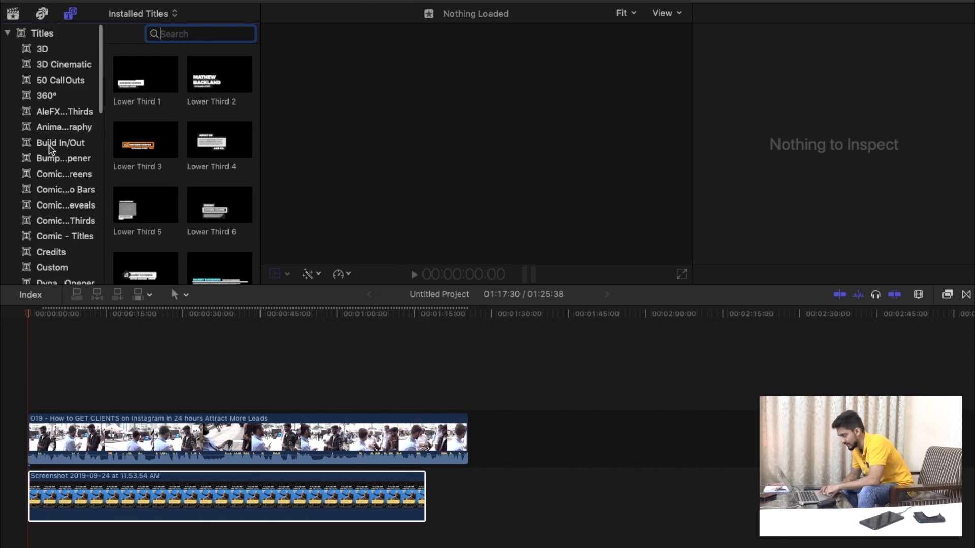
{"action": "left_click", "coordinate": [39, 34]}
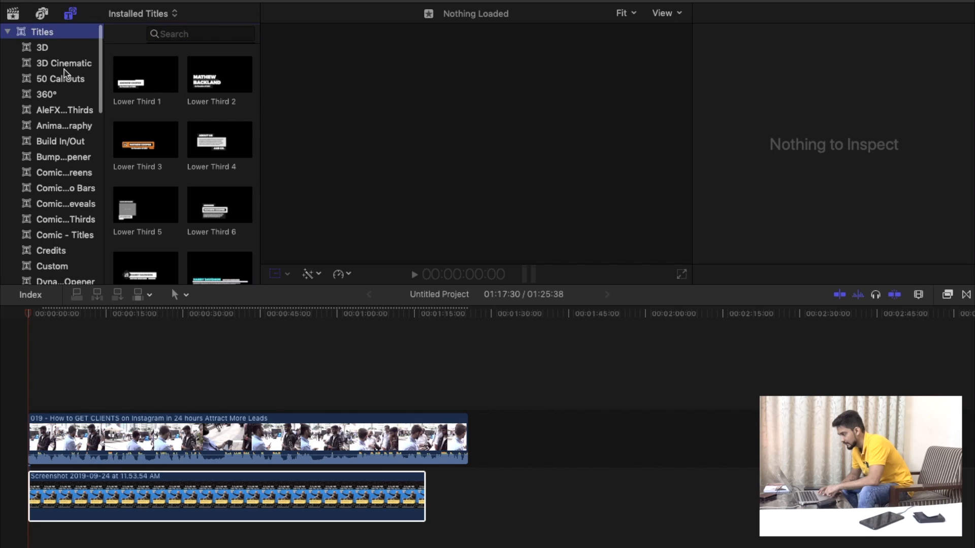
{"action": "scroll", "coordinate": [167, 193], "scroll_direction": "down", "scroll_amount": 10}
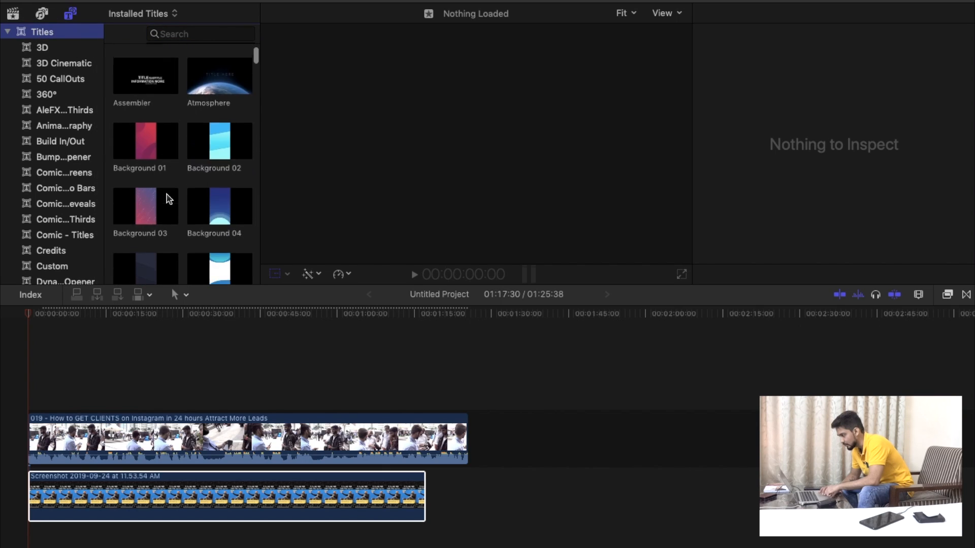
{"action": "scroll", "coordinate": [168, 198], "scroll_direction": "down", "scroll_amount": 5}
{"action": "left_click_drag", "start_coordinate": [146, 174], "coordinate": [29, 359]}
{"action": "left_click_drag", "start_coordinate": [95, 376], "coordinate": [466, 398]}
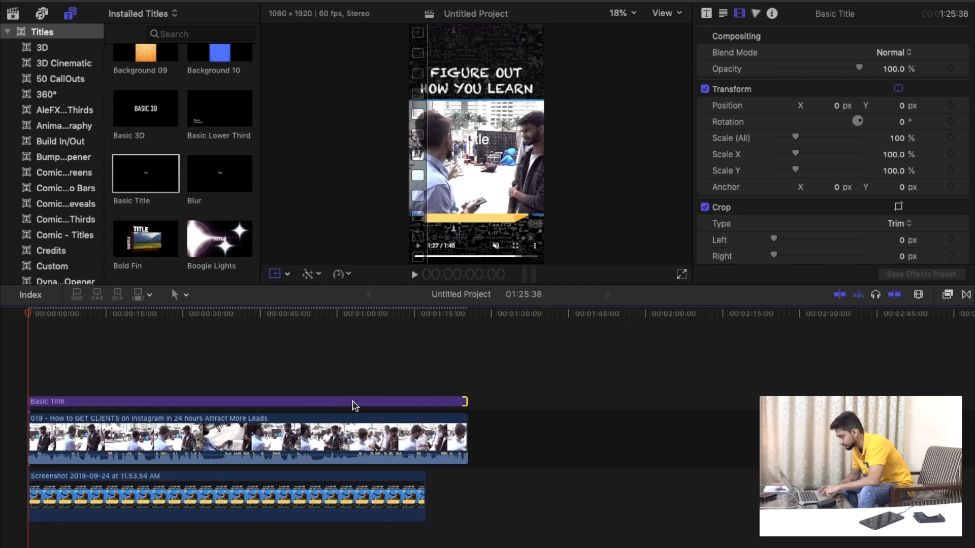
Set the title's text to "Figure Out" and "How You Learn" on two lines and move it above the reference heading.
{"action": "left_click", "coordinate": [257, 400]}
{"action": "left_click", "coordinate": [193, 383]}
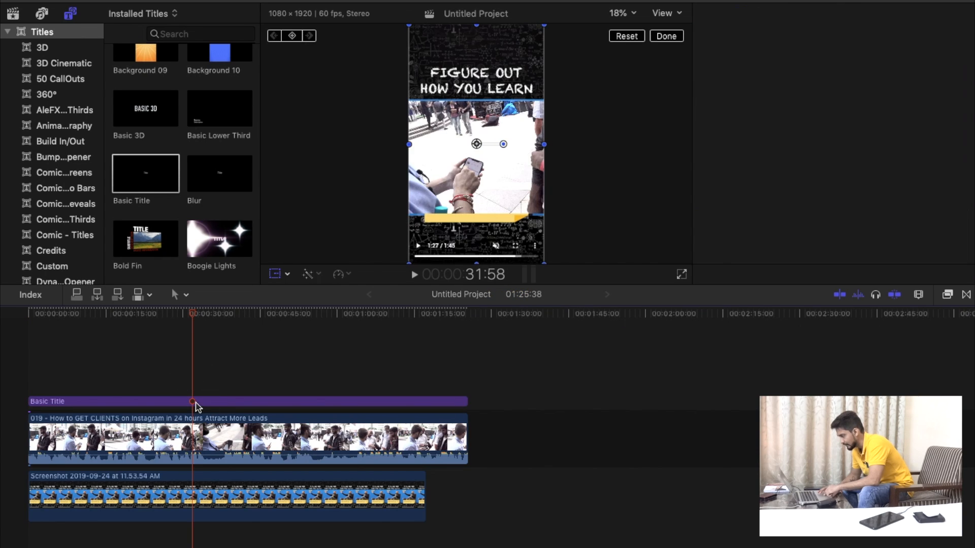
{"action": "left_click", "coordinate": [196, 404]}
{"action": "left_click", "coordinate": [722, 13]}
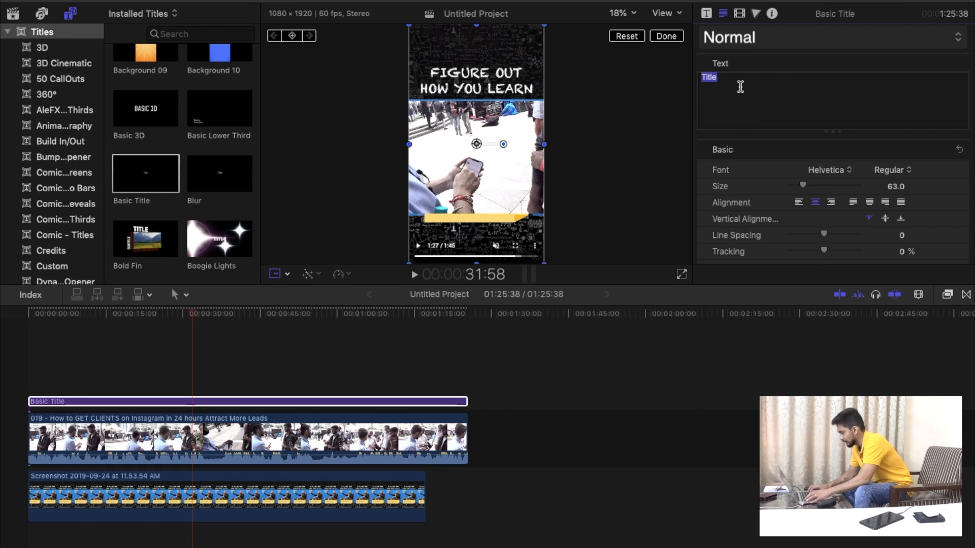
{"action": "type", "text": "Figure"}
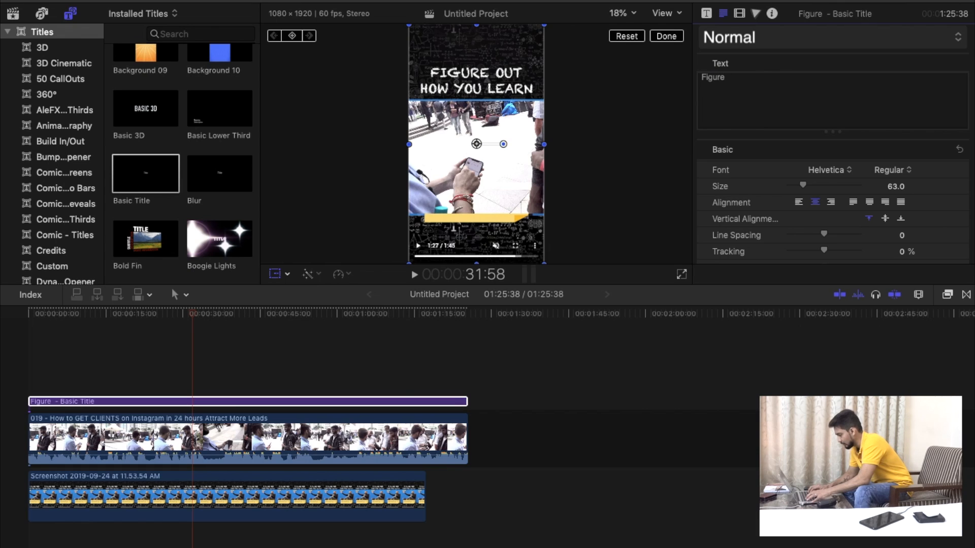
{"action": "type", "text": " Out H"}
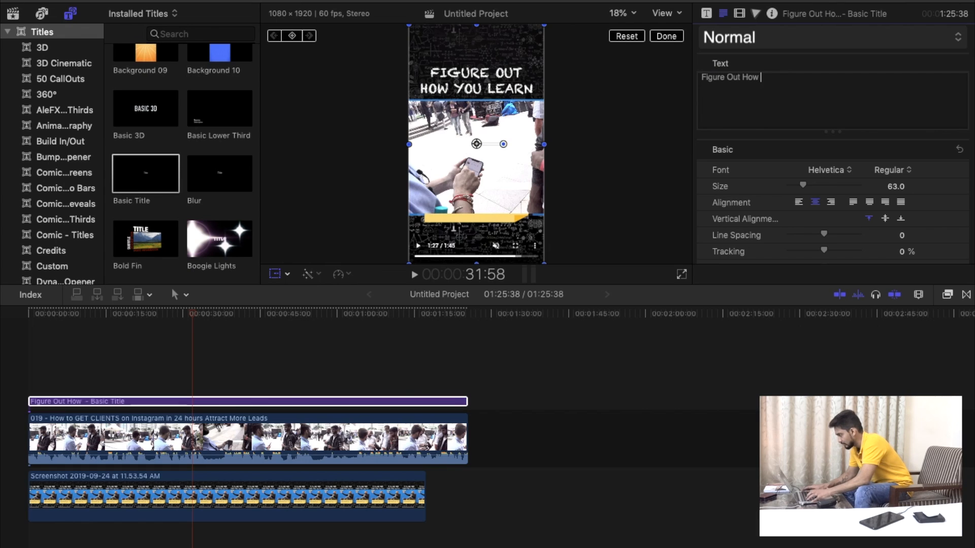
{"action": "key", "text": "BackSpace"}
{"action": "key", "text": "Return"}
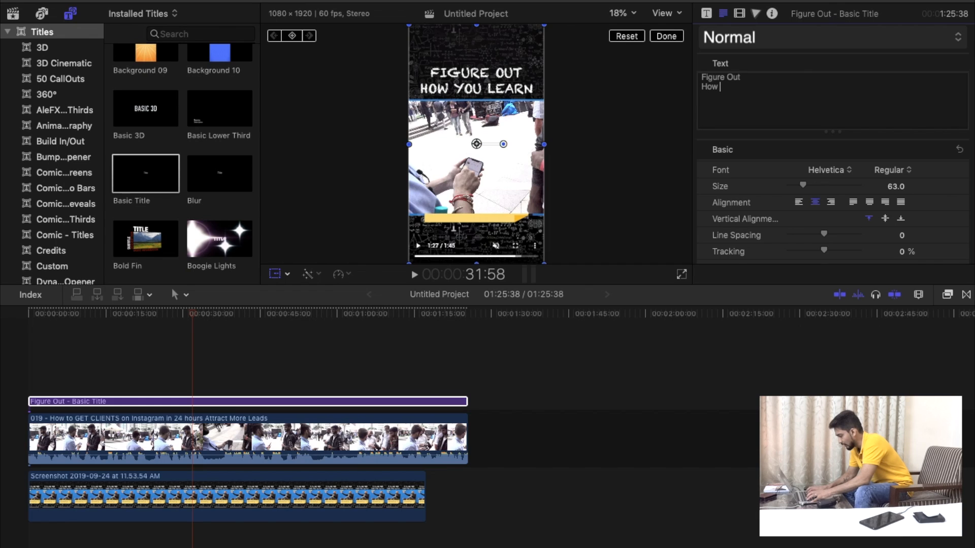
{"action": "type", "text": "How You Learn"}
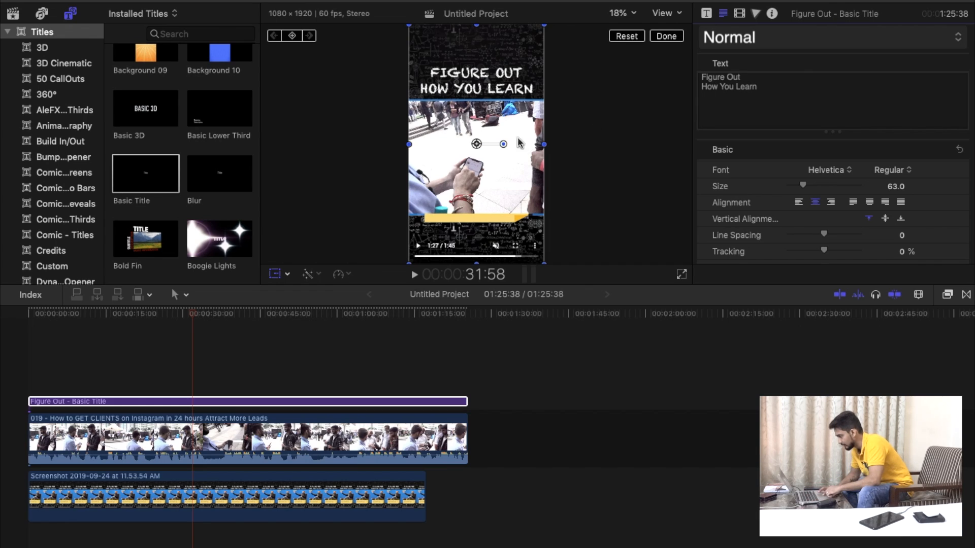
{"action": "left_click_drag", "start_coordinate": [472, 151], "coordinate": [481, 56]}
Set the title's font to Hobo Std and position it directly over the reference screenshot's heading.
{"action": "left_click", "coordinate": [812, 43]}
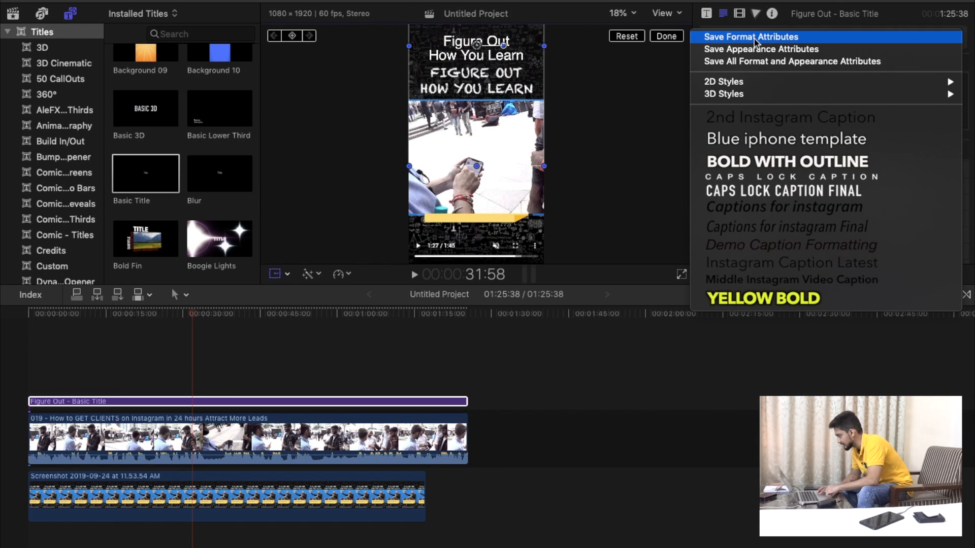
{"action": "left_click", "coordinate": [656, 100]}
{"action": "left_click", "coordinate": [830, 171]}
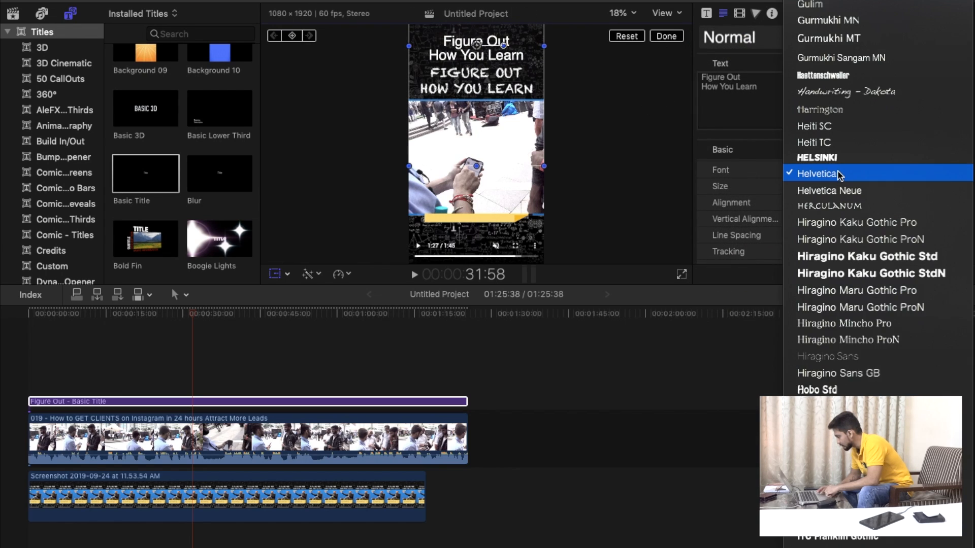
{"action": "left_click", "coordinate": [847, 391]}
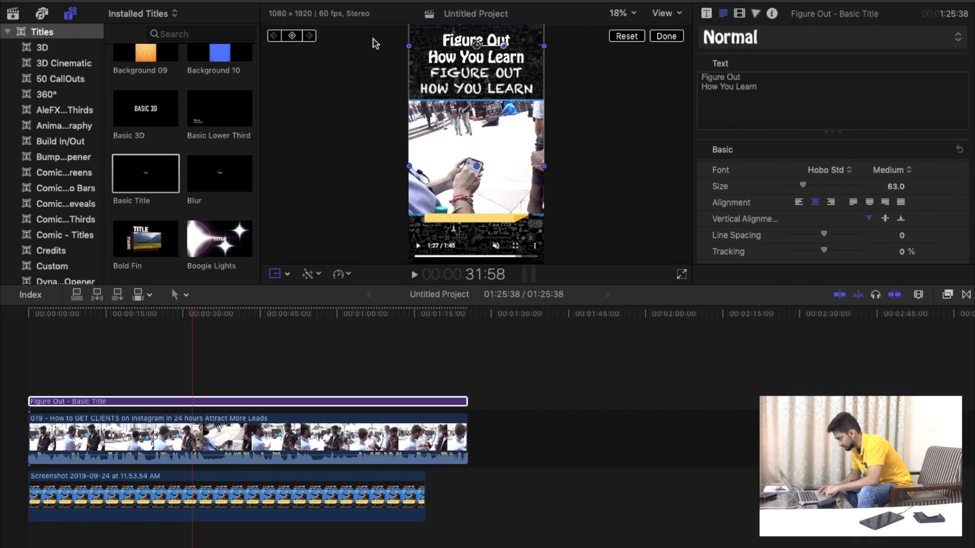
{"action": "left_click_drag", "start_coordinate": [491, 49], "coordinate": [480, 79]}
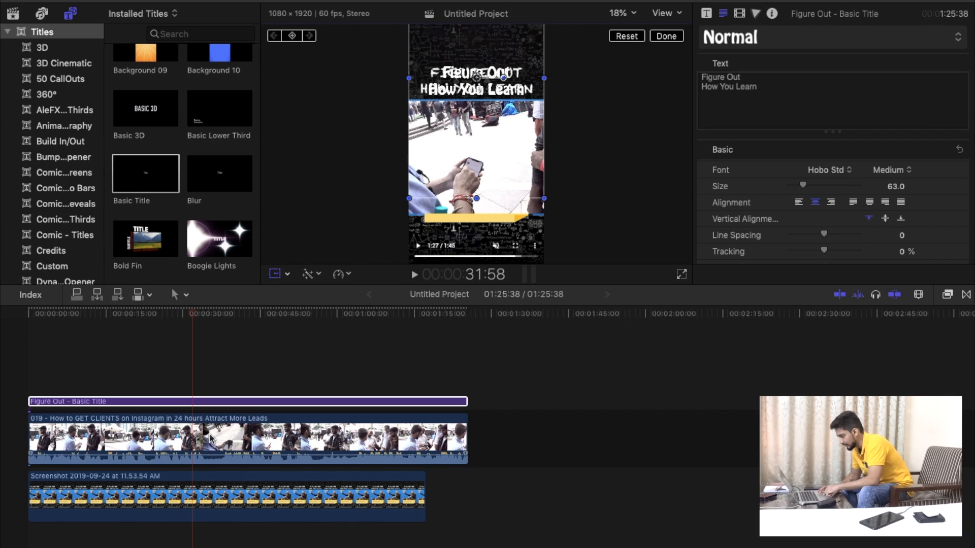
Bring the reference screenshot to the top layer to check its caption box, and put it back beneath the clip.
{"action": "left_click_drag", "start_coordinate": [202, 500], "coordinate": [196, 356]}
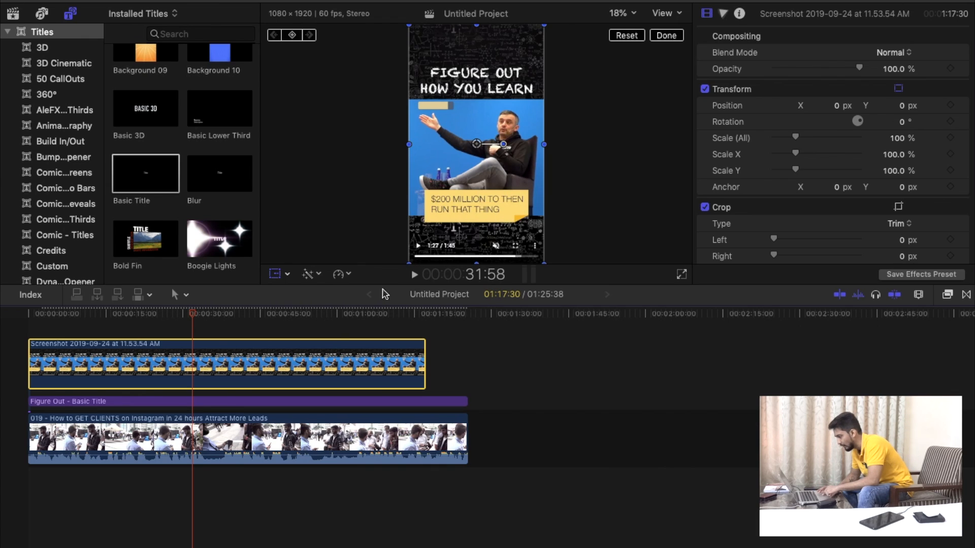
{"action": "left_click_drag", "start_coordinate": [196, 359], "coordinate": [192, 516]}
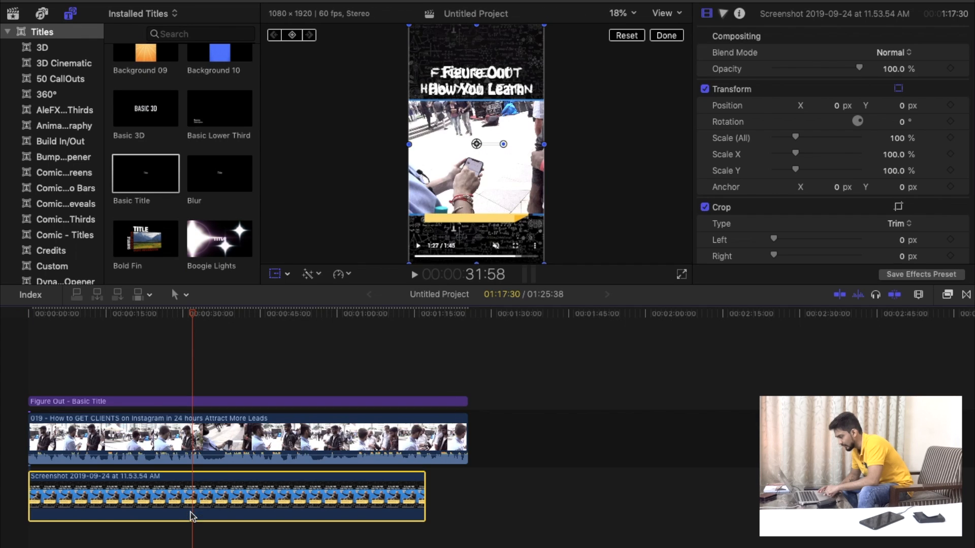
{"action": "left_click", "coordinate": [190, 504]}
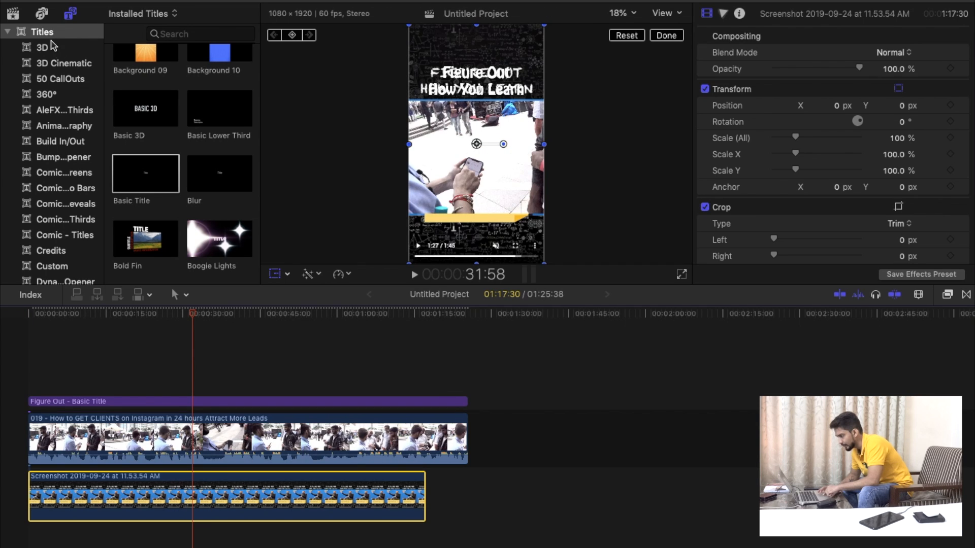
Add a Custom solid generator above the title at the timeline start, spanning the clip's full length.
{"action": "scroll", "coordinate": [66, 163], "scroll_direction": "down", "scroll_amount": 10}
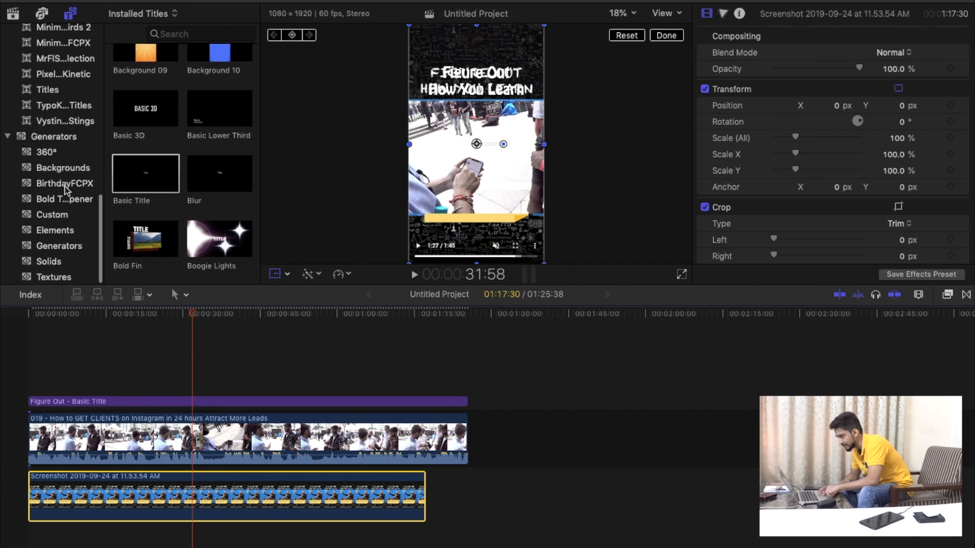
{"action": "left_click", "coordinate": [52, 261]}
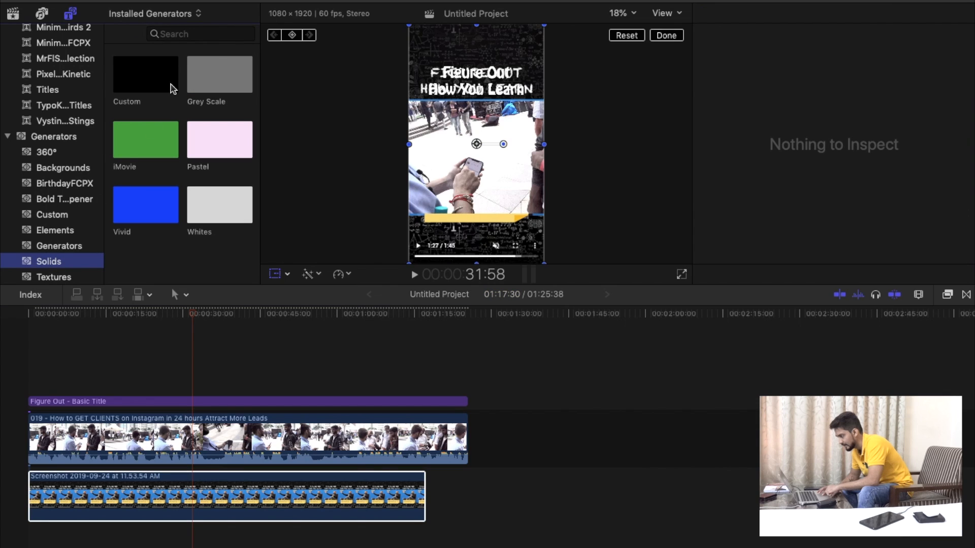
{"action": "left_click", "coordinate": [145, 79]}
{"action": "left_click_drag", "start_coordinate": [146, 79], "coordinate": [461, 368]}
{"action": "left_click", "coordinate": [296, 376]}
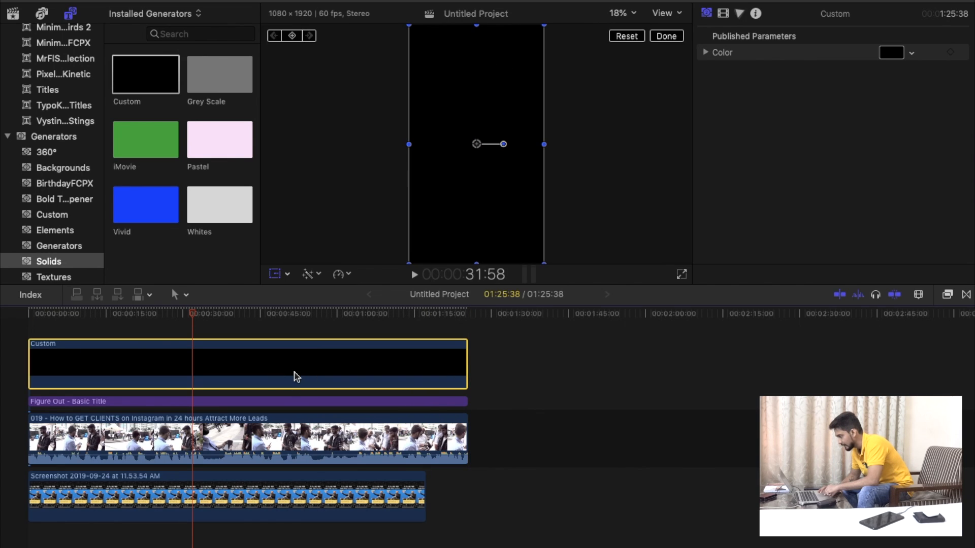
Shrink the black solid to a caption-sized rectangle and place it over the lower part of the picture area.
{"action": "left_click_drag", "start_coordinate": [478, 28], "coordinate": [477, 123]}
{"action": "left_click_drag", "start_coordinate": [410, 145], "coordinate": [418, 145]}
{"action": "left_click_drag", "start_coordinate": [478, 155], "coordinate": [485, 207]}
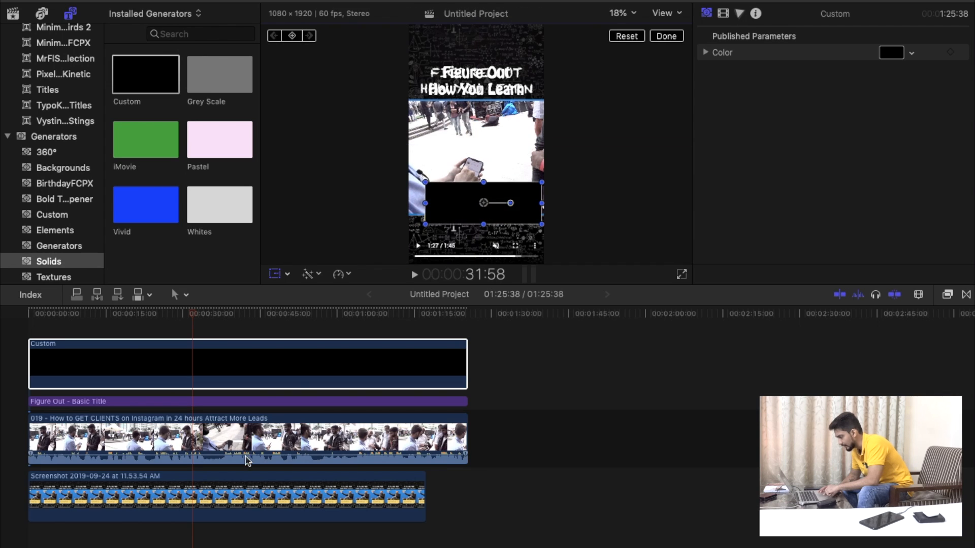
Place the reference screenshot between the title and the clip as a guide, and narrow and trim the black solid to its caption box.
{"action": "left_click_drag", "start_coordinate": [208, 495], "coordinate": [204, 317]}
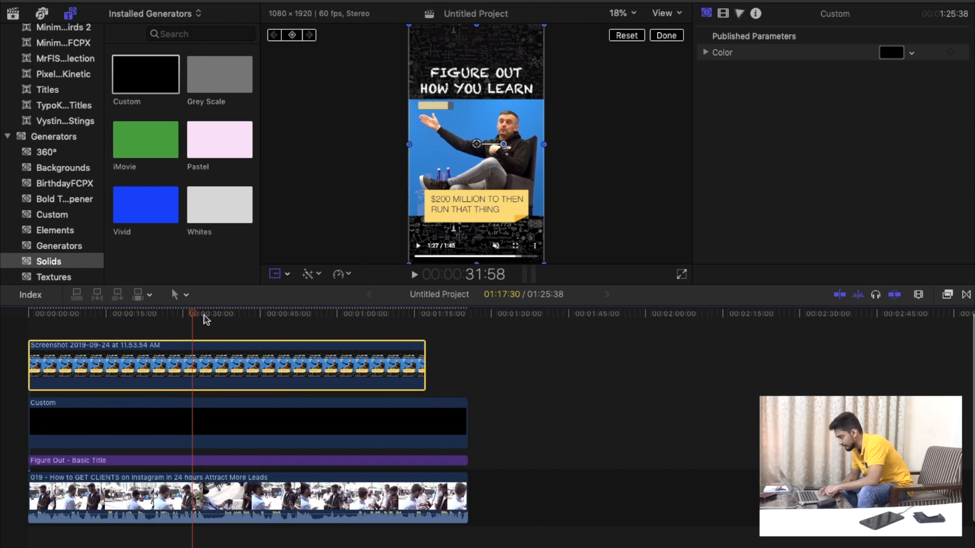
{"action": "left_click_drag", "start_coordinate": [191, 424], "coordinate": [197, 445]}
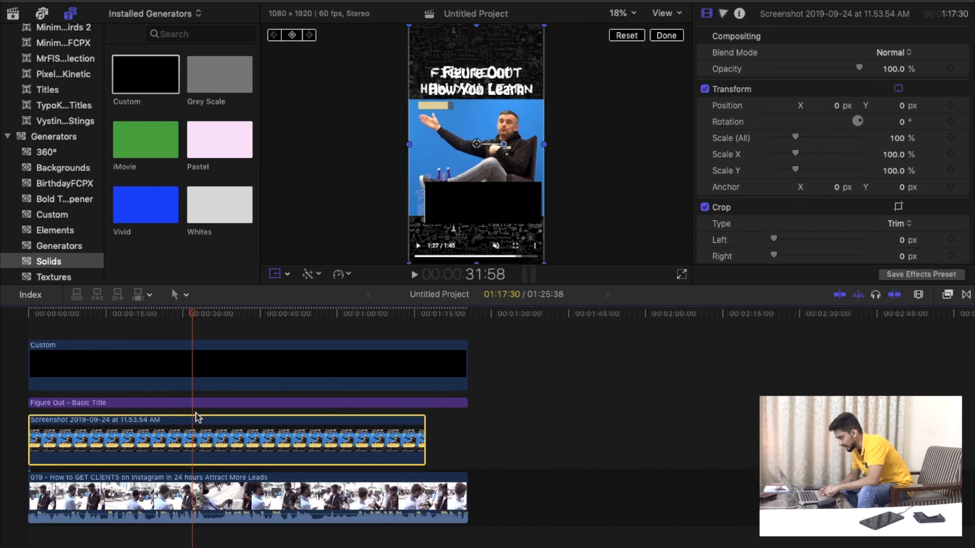
{"action": "left_click", "coordinate": [198, 358]}
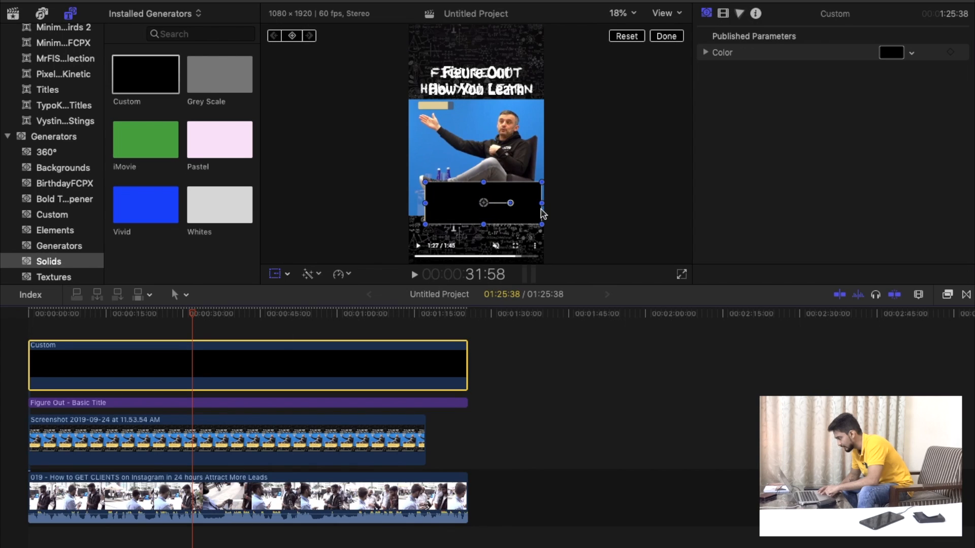
{"action": "left_click_drag", "start_coordinate": [542, 206], "coordinate": [480, 204]}
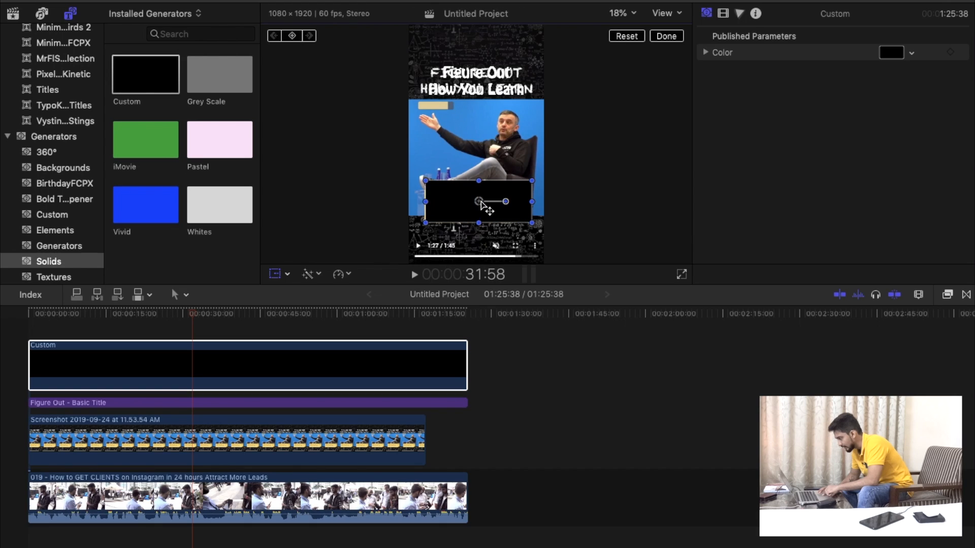
{"action": "left_click", "coordinate": [287, 274]}
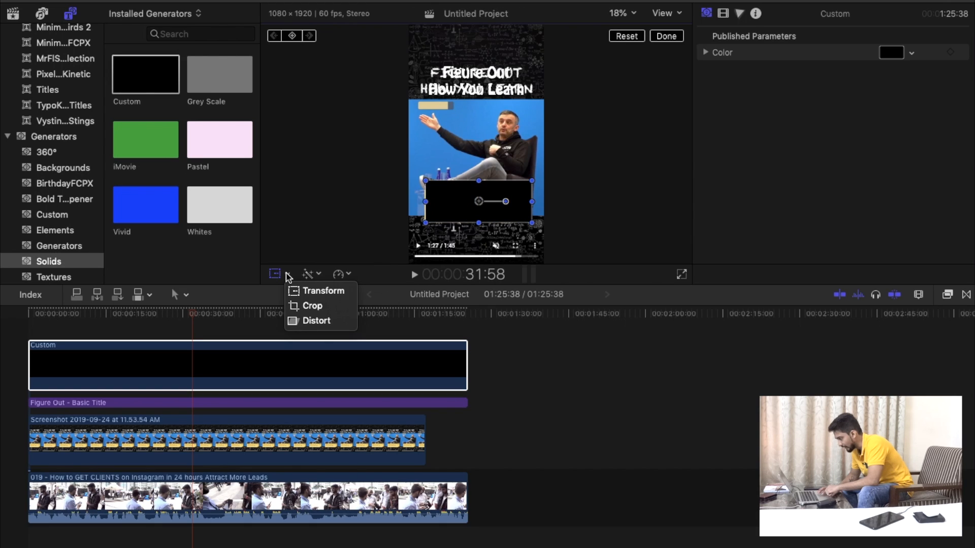
{"action": "left_click", "coordinate": [311, 306]}
{"action": "left_click_drag", "start_coordinate": [481, 181], "coordinate": [529, 213]}
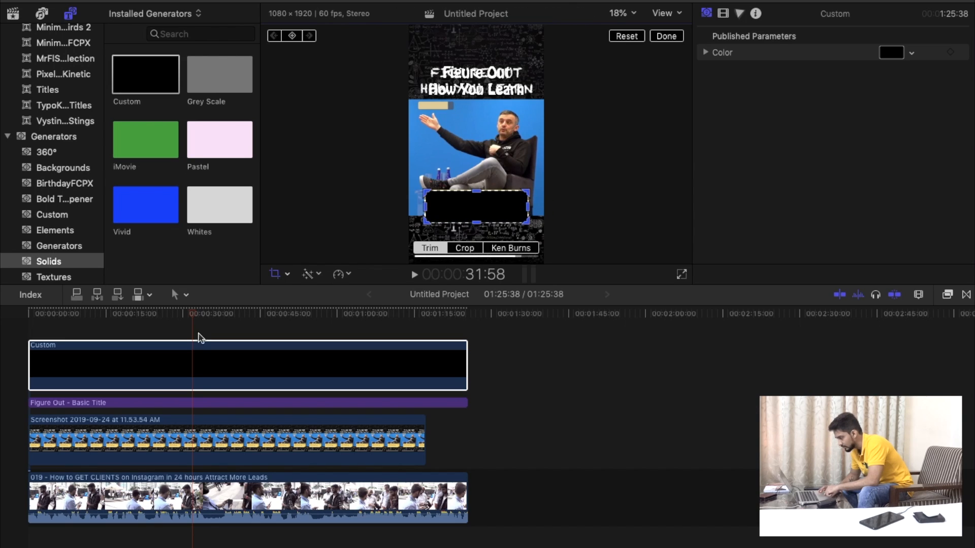
Move the reference screenshot back beneath the clip and select the black caption solid.
{"action": "left_click", "coordinate": [187, 372]}
{"action": "left_click_drag", "start_coordinate": [192, 442], "coordinate": [189, 543]}
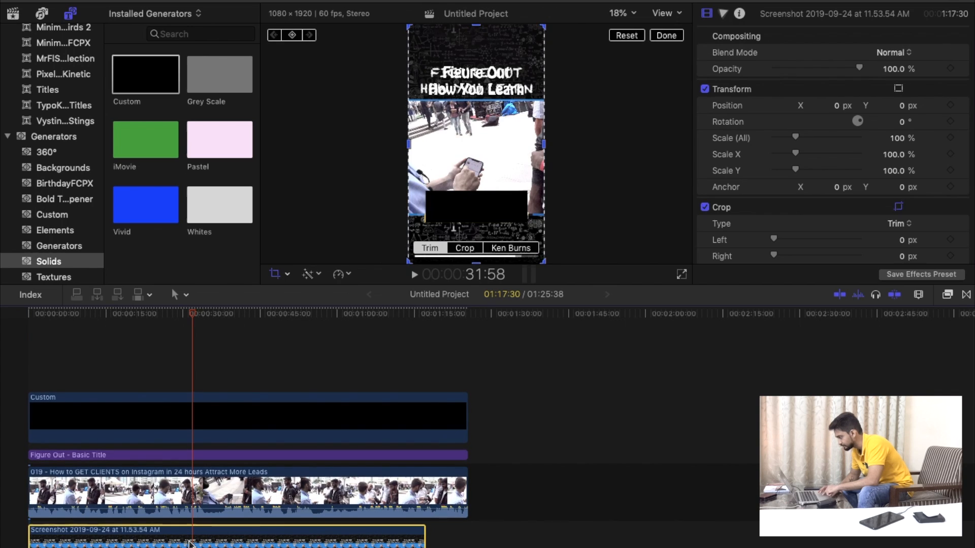
{"action": "left_click", "coordinate": [212, 412]}
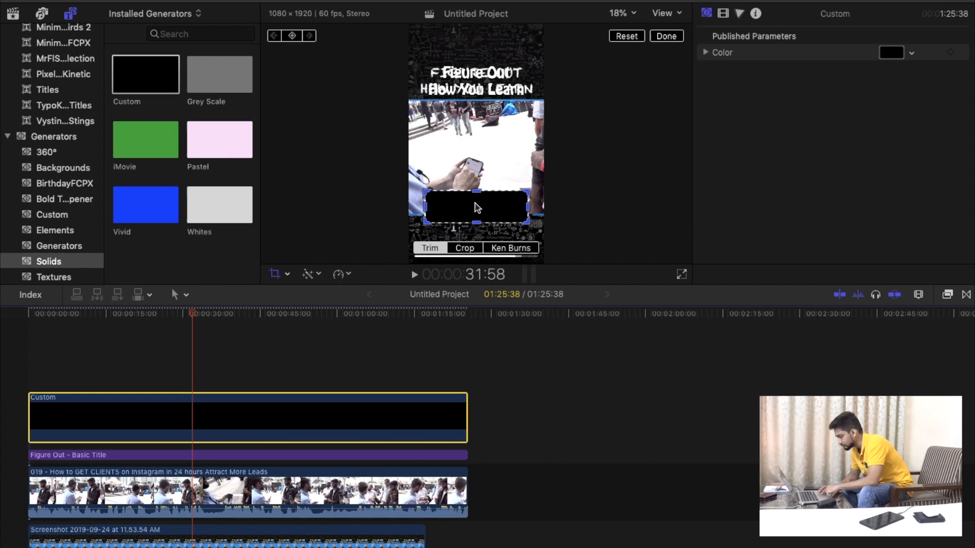
Bring the reference screenshot to the top layer to check its small yellow bar, and return it beneath the clip.
{"action": "scroll", "coordinate": [284, 375], "scroll_direction": "down", "scroll_amount": 2}
{"action": "left_click_drag", "start_coordinate": [196, 517], "coordinate": [215, 383]}
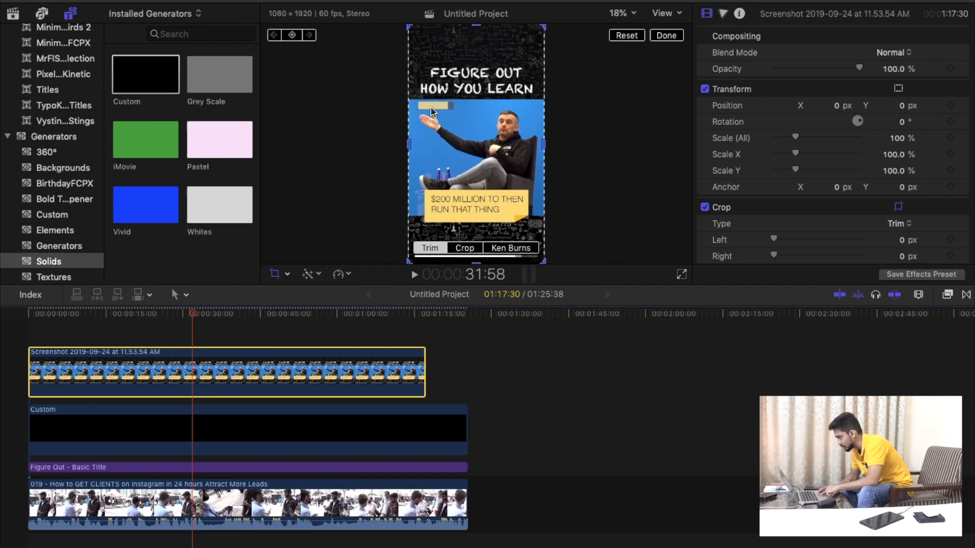
{"action": "left_click_drag", "start_coordinate": [201, 371], "coordinate": [190, 498]}
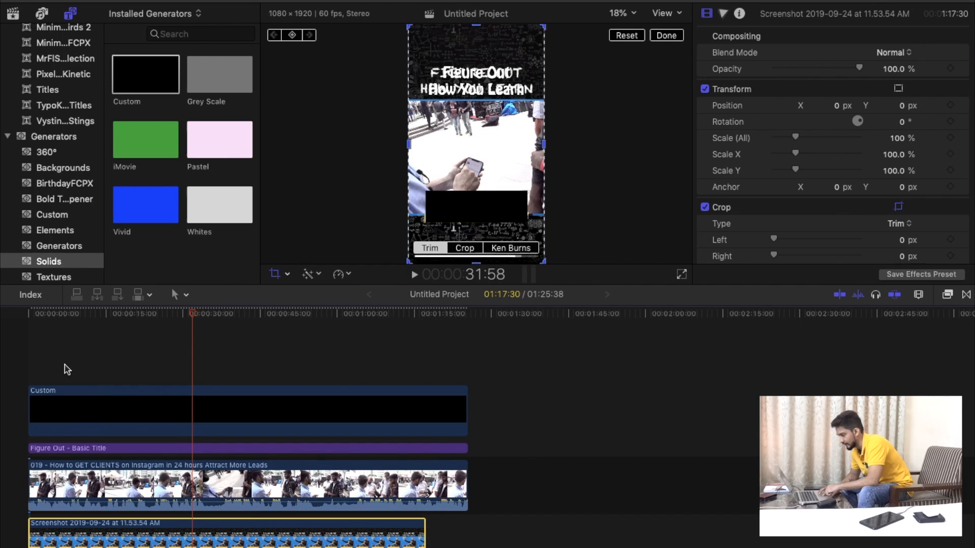
Add a second Custom solid above the first one at the timeline start, spanning the clip's full length.
{"action": "left_click", "coordinate": [33, 330]}
{"action": "scroll", "coordinate": [54, 133], "scroll_direction": "up", "scroll_amount": 10}
{"action": "scroll", "coordinate": [55, 133], "scroll_direction": "up", "scroll_amount": 3}
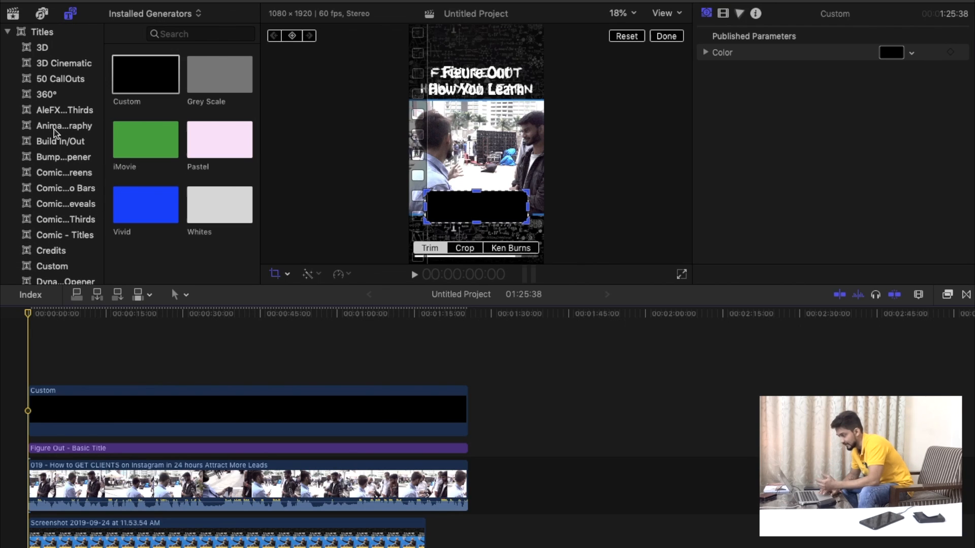
{"action": "scroll", "coordinate": [55, 133], "scroll_direction": "down", "scroll_amount": 15}
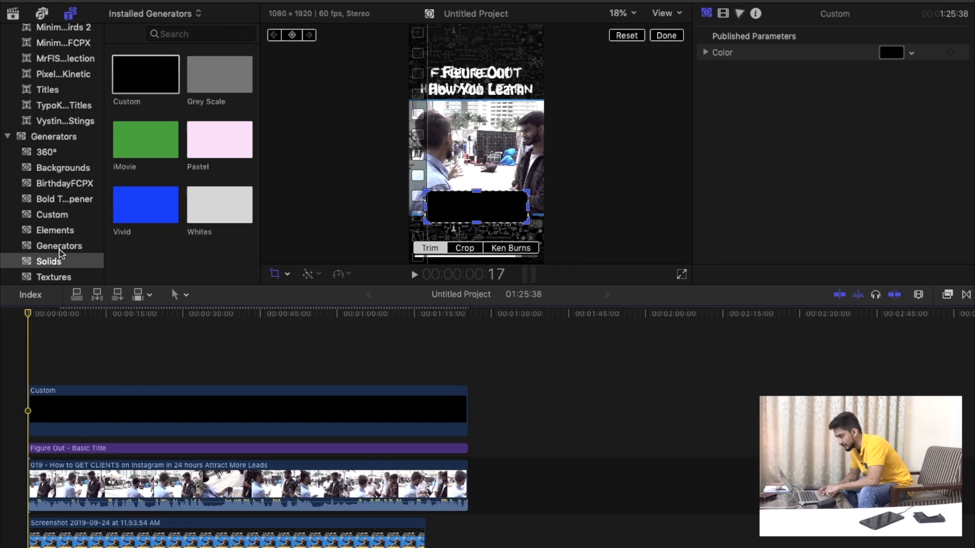
{"action": "left_click_drag", "start_coordinate": [137, 87], "coordinate": [466, 359]}
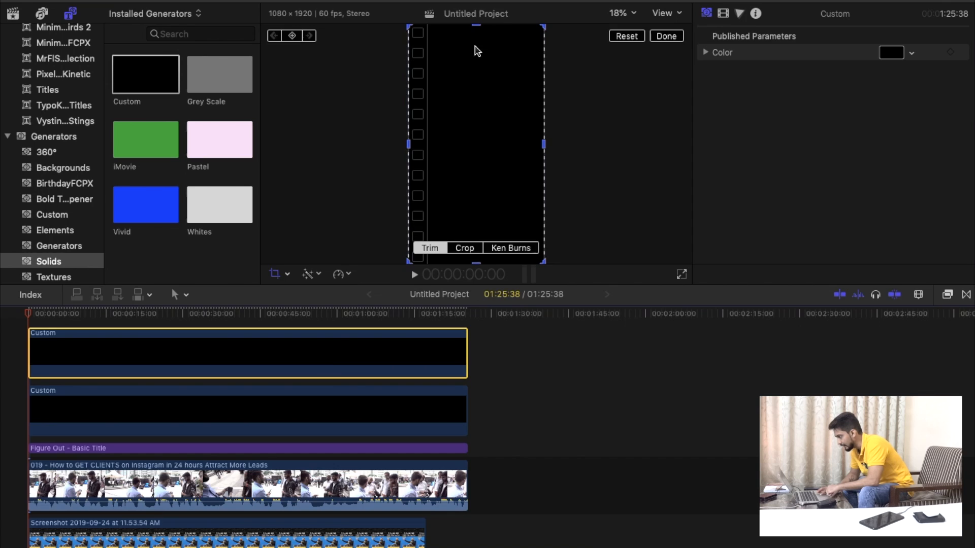
Transform the second solid into a short, thin bar and place it near the picture area's upper-left corner.
{"action": "left_click", "coordinate": [286, 274]}
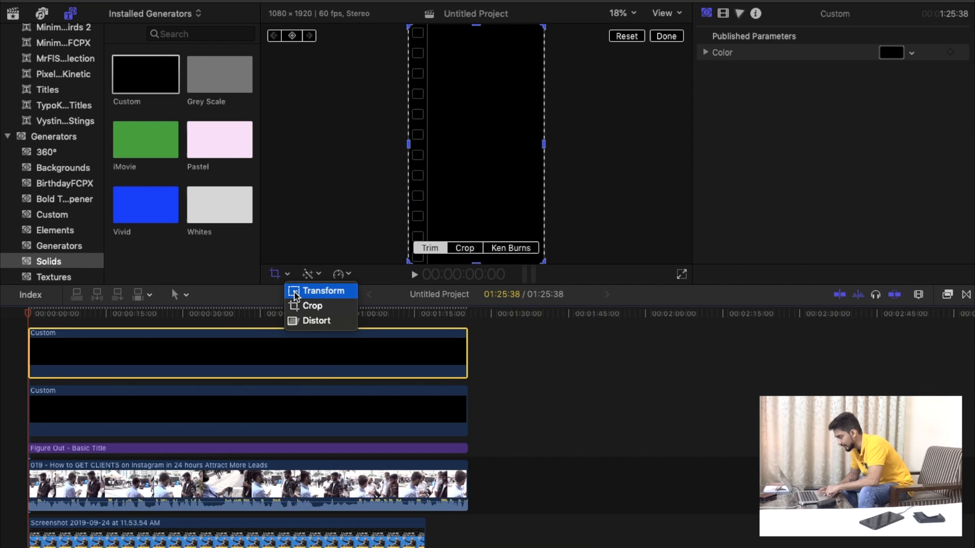
{"action": "left_click", "coordinate": [296, 292]}
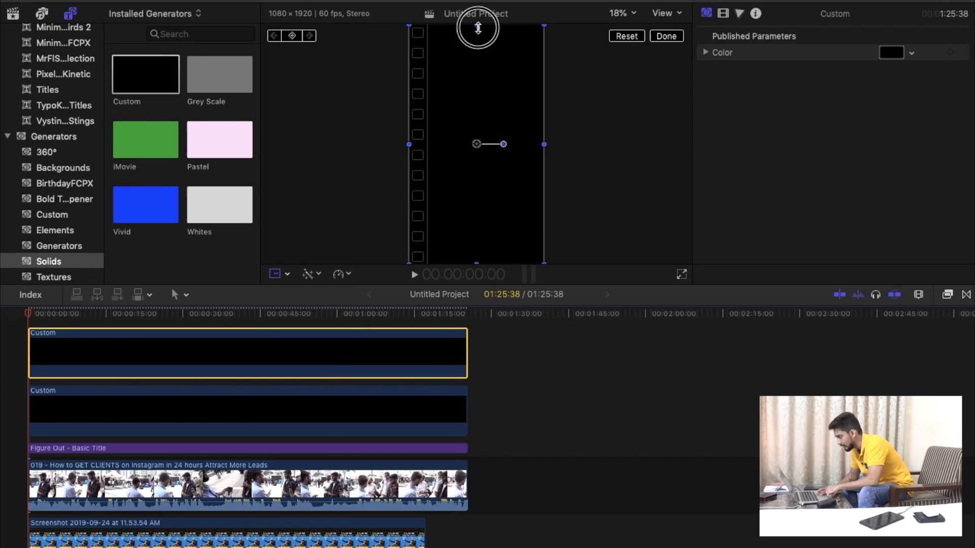
{"action": "left_click_drag", "start_coordinate": [476, 26], "coordinate": [483, 141]}
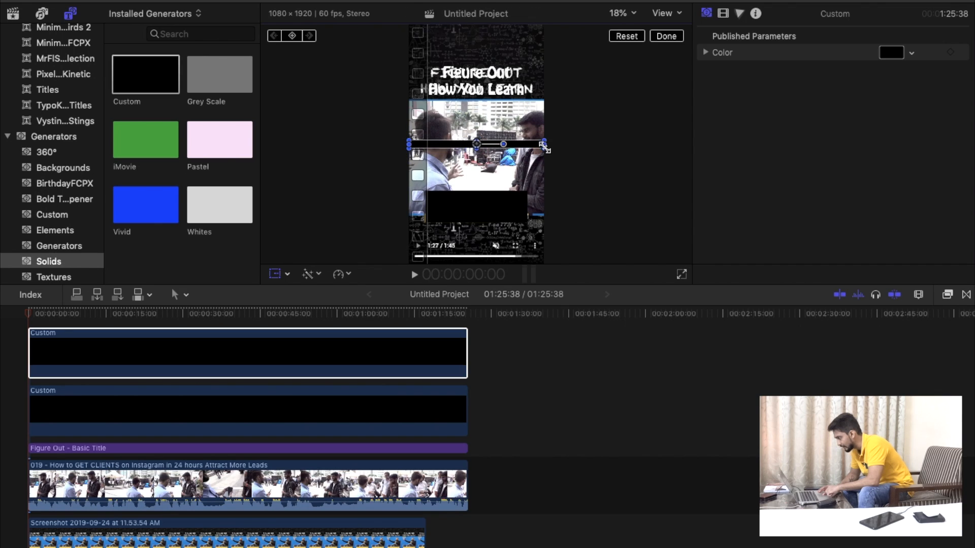
{"action": "left_click_drag", "start_coordinate": [544, 145], "coordinate": [444, 110]}
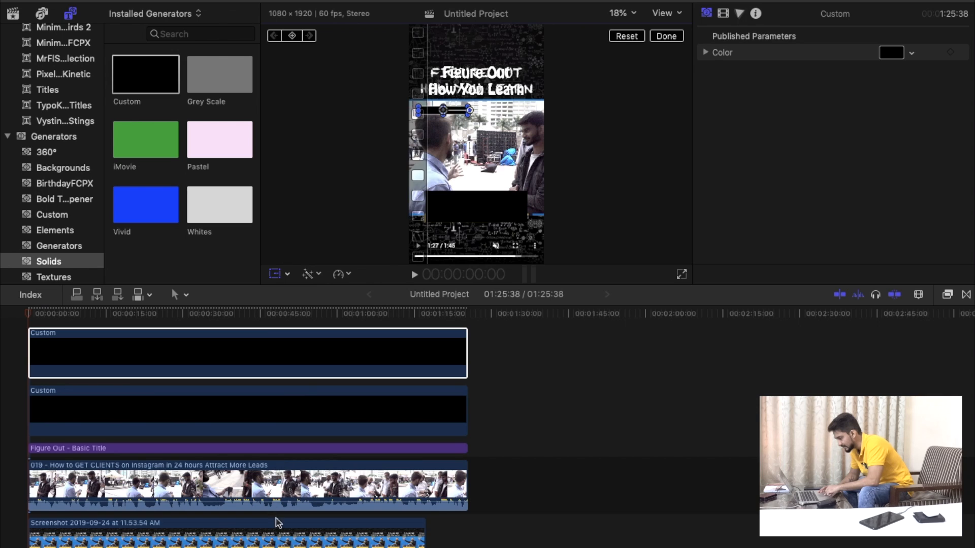
Move the reference screenshot to the top layer and align the thin solid bar with the reference's small yellow bar.
{"action": "left_click_drag", "start_coordinate": [279, 528], "coordinate": [274, 300]}
{"action": "left_click", "coordinate": [270, 383]}
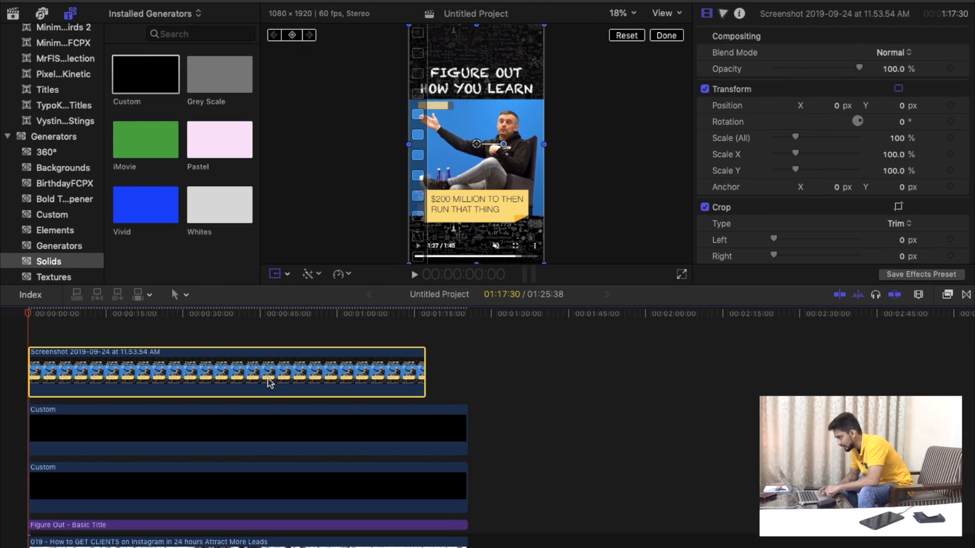
{"action": "left_click", "coordinate": [255, 435]}
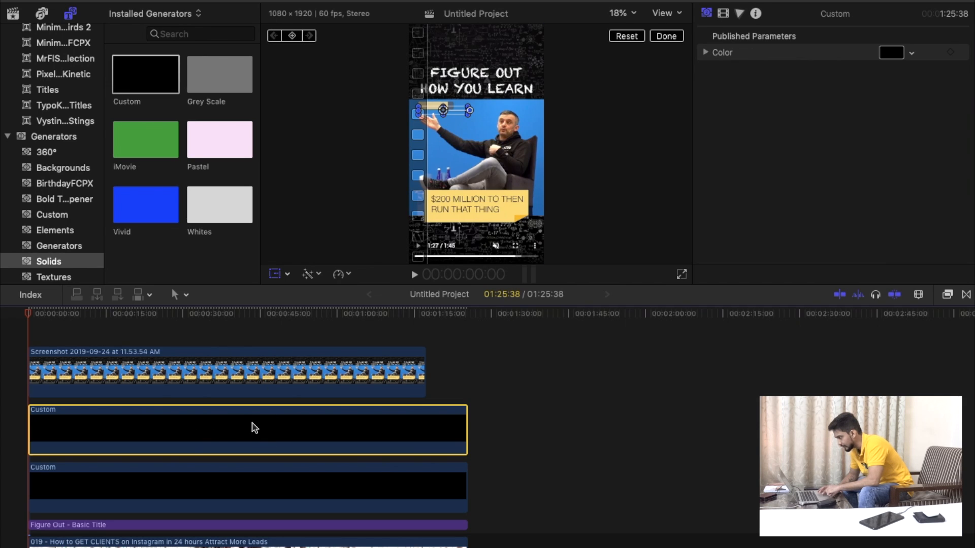
{"action": "left_click_drag", "start_coordinate": [440, 111], "coordinate": [443, 106]}
Trim the right end of the thin solid bar to match the length of the reference's small yellow bar.
{"action": "left_click", "coordinate": [291, 277]}
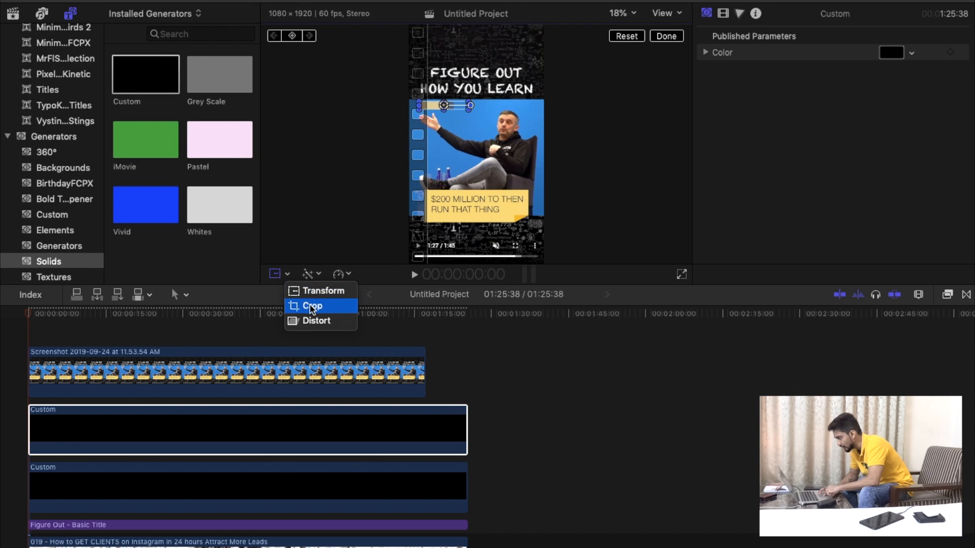
{"action": "left_click", "coordinate": [305, 304]}
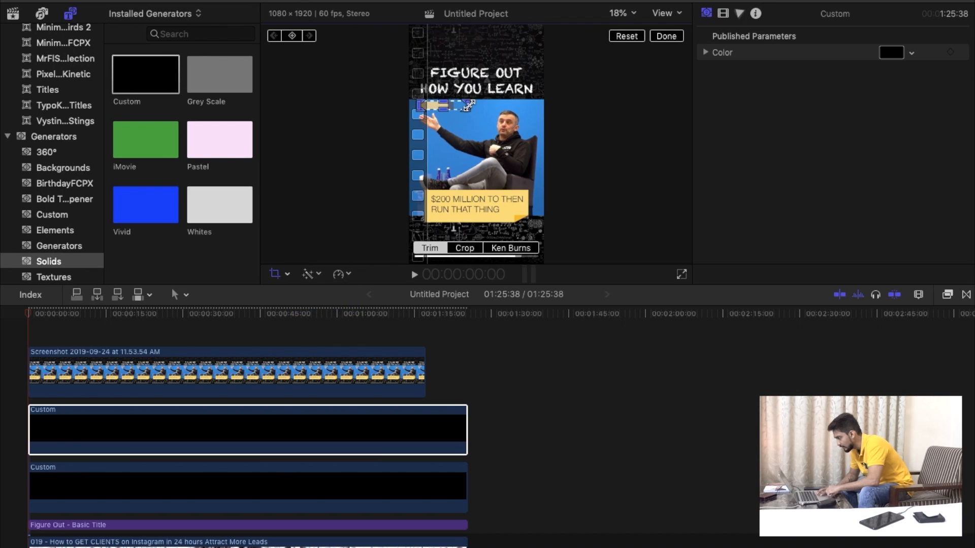
{"action": "left_click", "coordinate": [622, 14]}
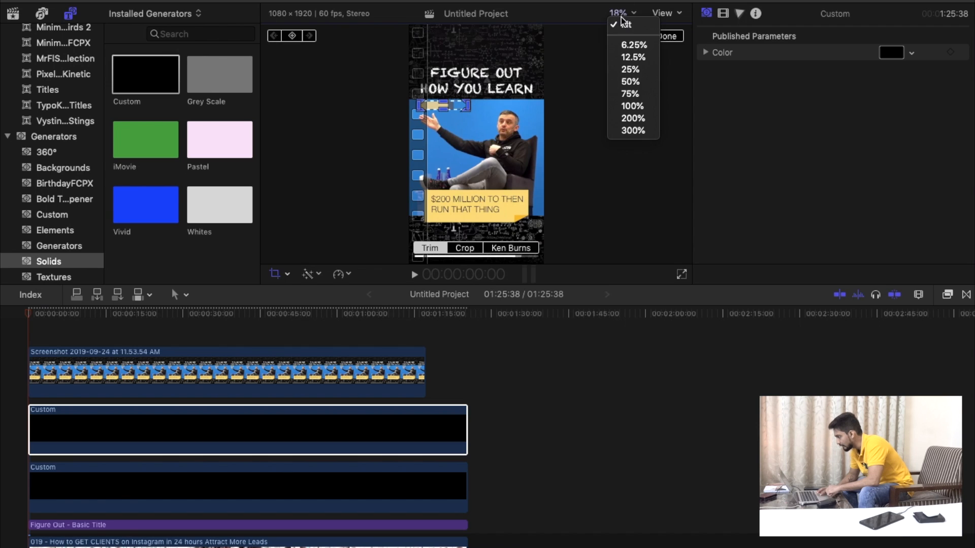
{"action": "left_click", "coordinate": [633, 106]}
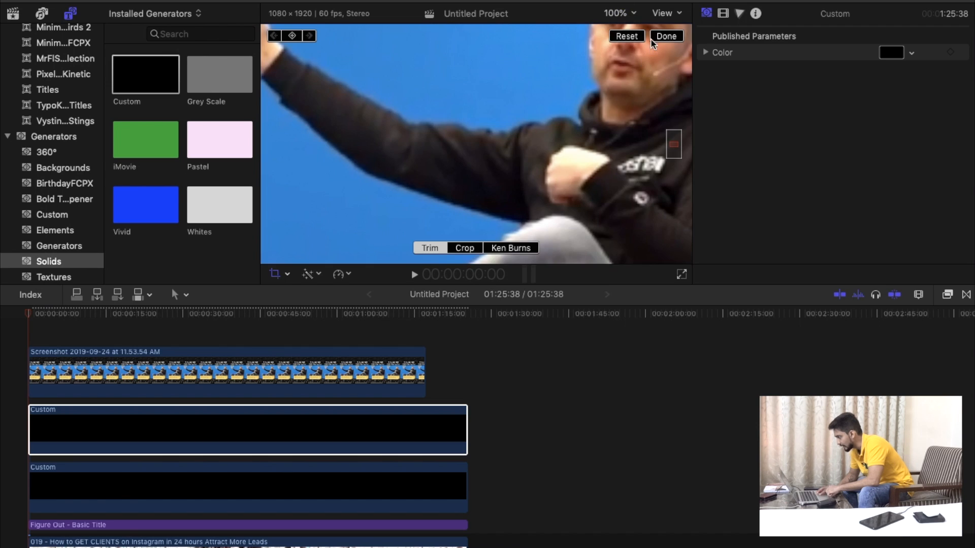
{"action": "left_click", "coordinate": [630, 13]}
{"action": "left_click", "coordinate": [629, 71]}
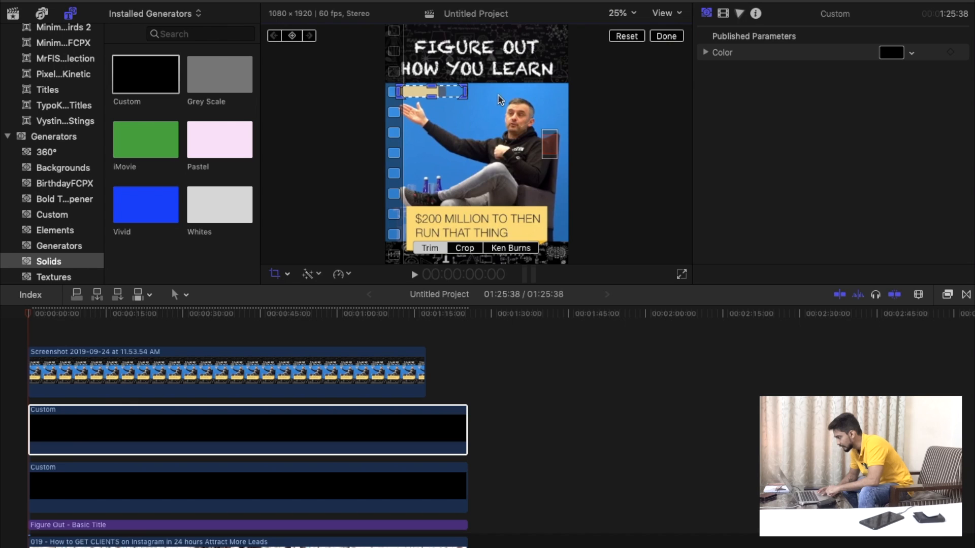
{"action": "left_click_drag", "start_coordinate": [466, 93], "coordinate": [443, 94]}
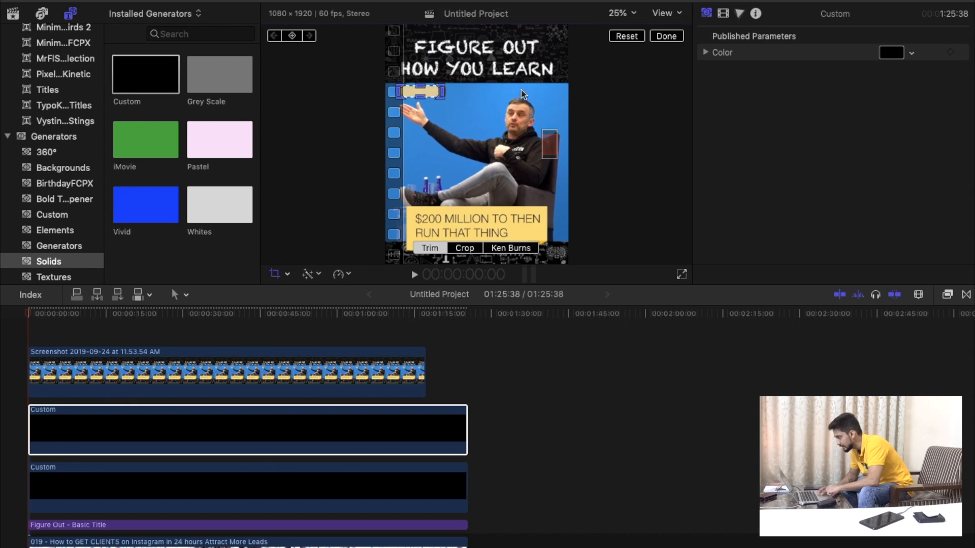
{"action": "left_click", "coordinate": [619, 14]}
{"action": "left_click", "coordinate": [626, 25]}
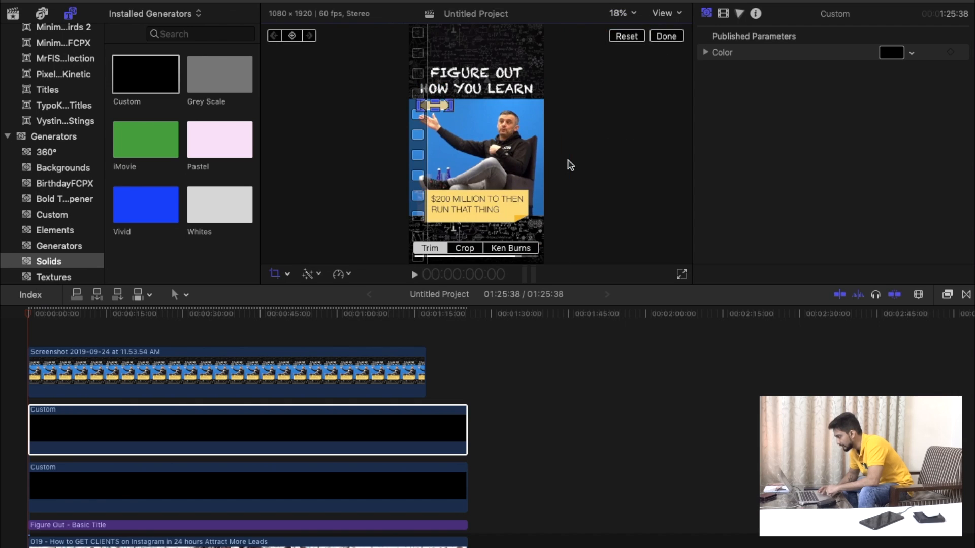
Color the thin bar's solid yellow by sampling the reference screenshot's caption box with the eyedropper.
{"action": "left_click", "coordinate": [153, 464]}
{"action": "left_click", "coordinate": [169, 440]}
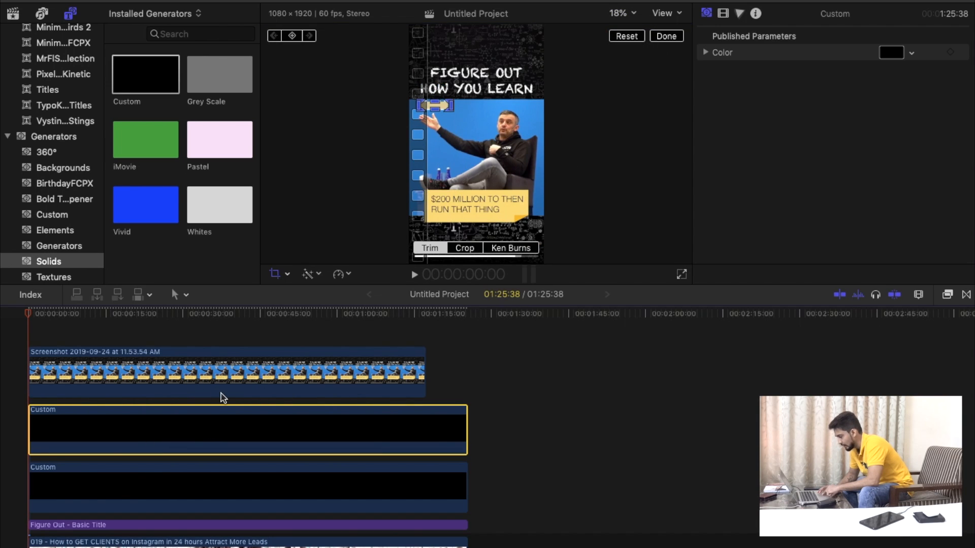
{"action": "left_click", "coordinate": [890, 53]}
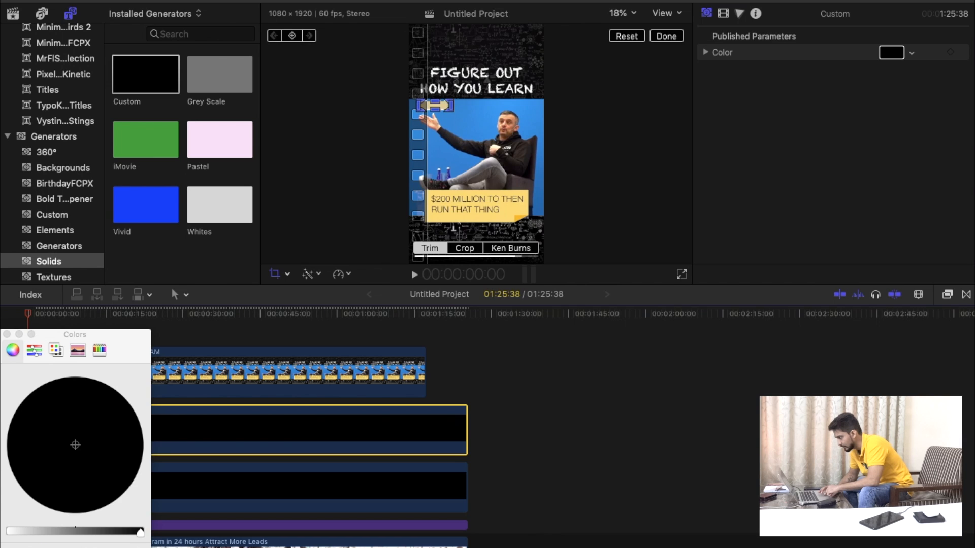
{"action": "left_click", "coordinate": [38, 547]}
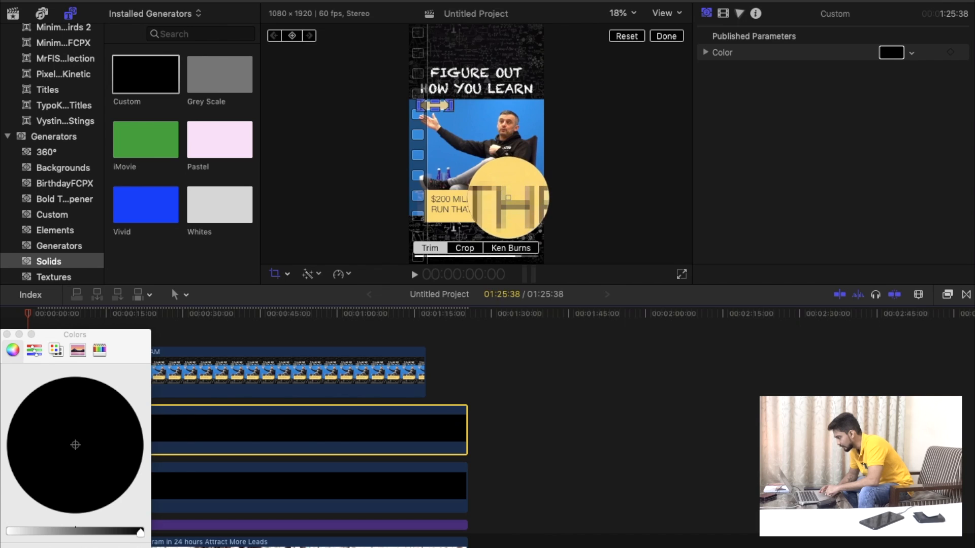
{"action": "left_click", "coordinate": [510, 209]}
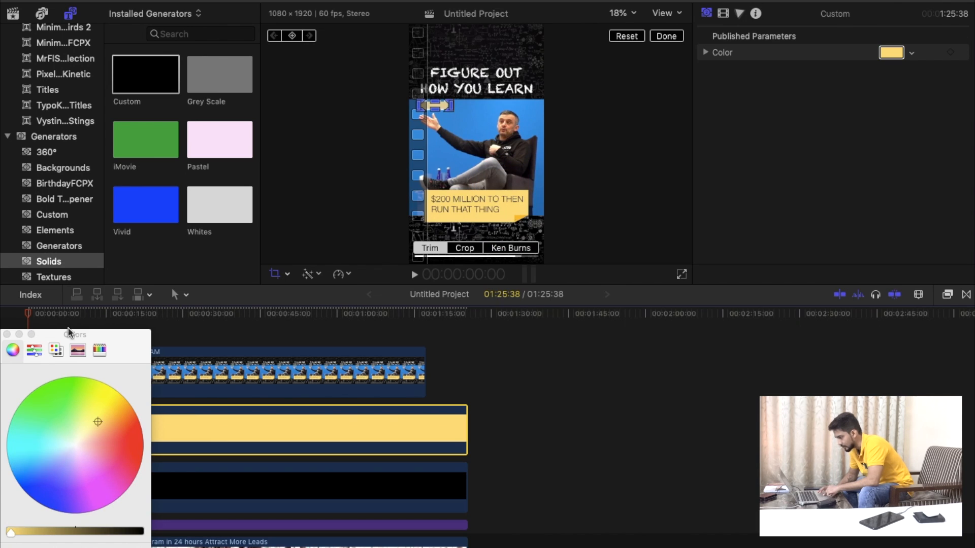
{"action": "left_click", "coordinate": [7, 335]}
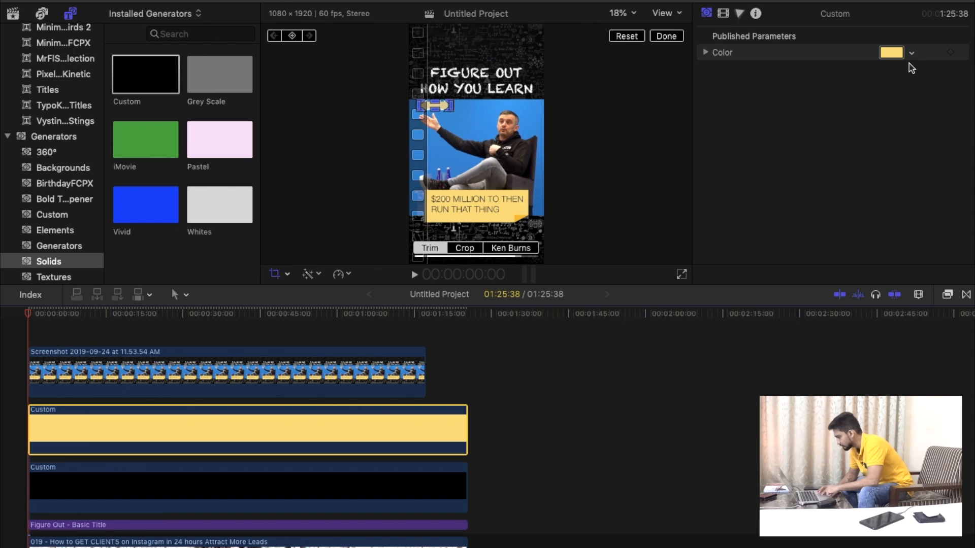
Move the reference screenshot beneath the clip and preview the yellow bar over the footage.
{"action": "left_click", "coordinate": [166, 374]}
{"action": "scroll", "coordinate": [168, 474], "scroll_direction": "down", "scroll_amount": 3}
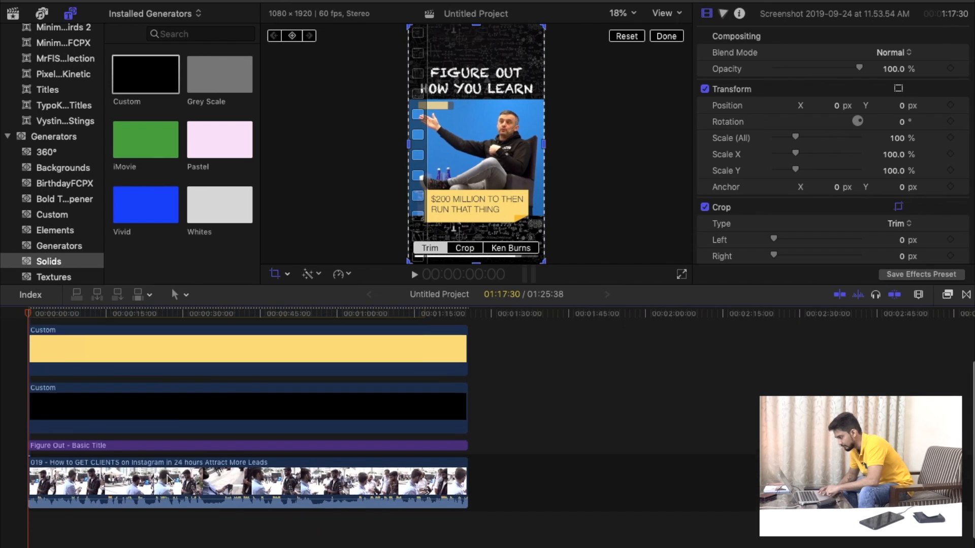
{"action": "left_click_drag", "start_coordinate": [175, 328], "coordinate": [209, 498]}
{"action": "scroll", "coordinate": [179, 546], "scroll_direction": "down", "scroll_amount": 1}
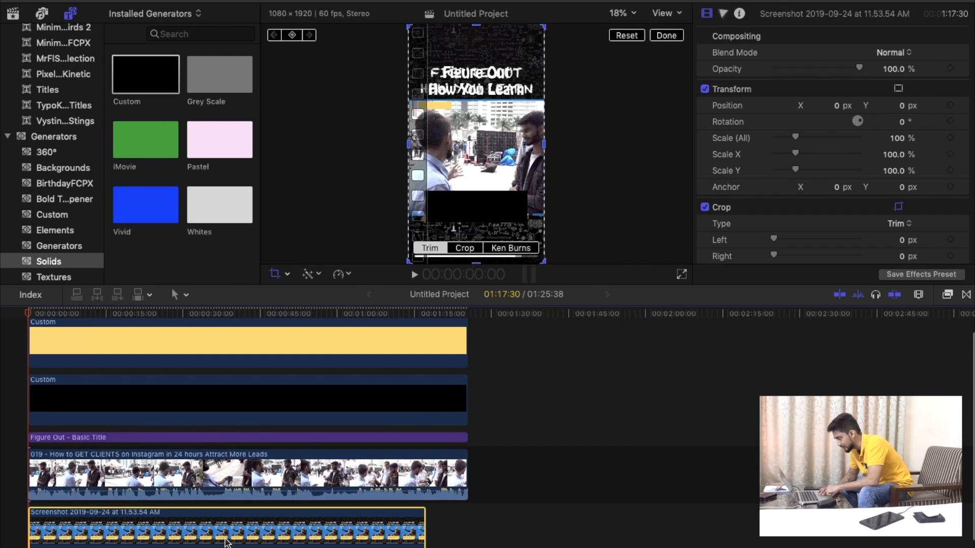
{"action": "scroll", "coordinate": [225, 542], "scroll_direction": "up", "scroll_amount": 2}
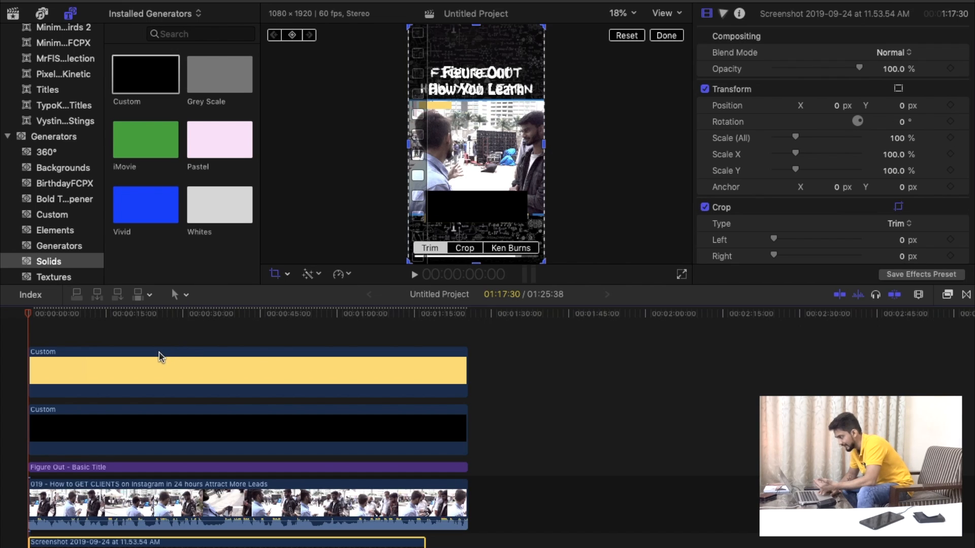
{"action": "left_click", "coordinate": [116, 375]}
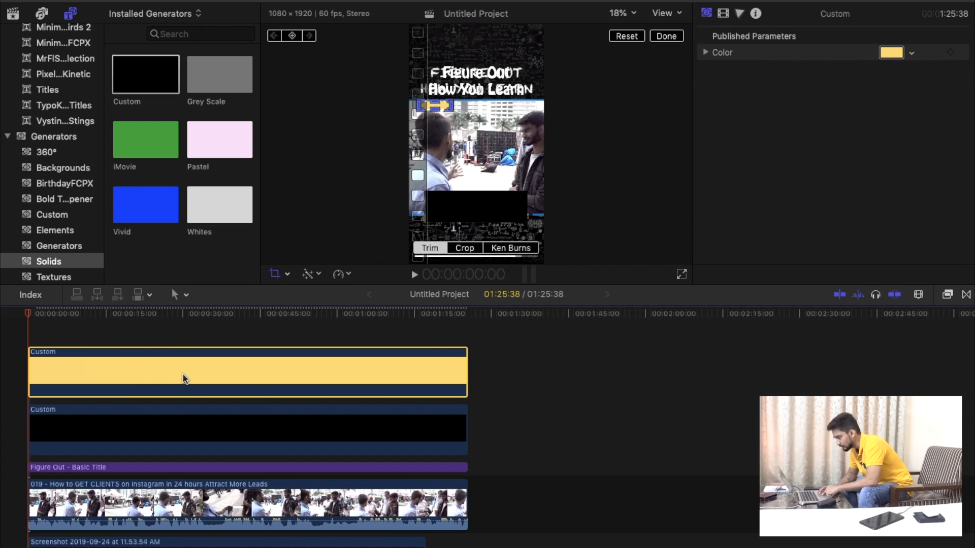
{"action": "left_click", "coordinate": [152, 324]}
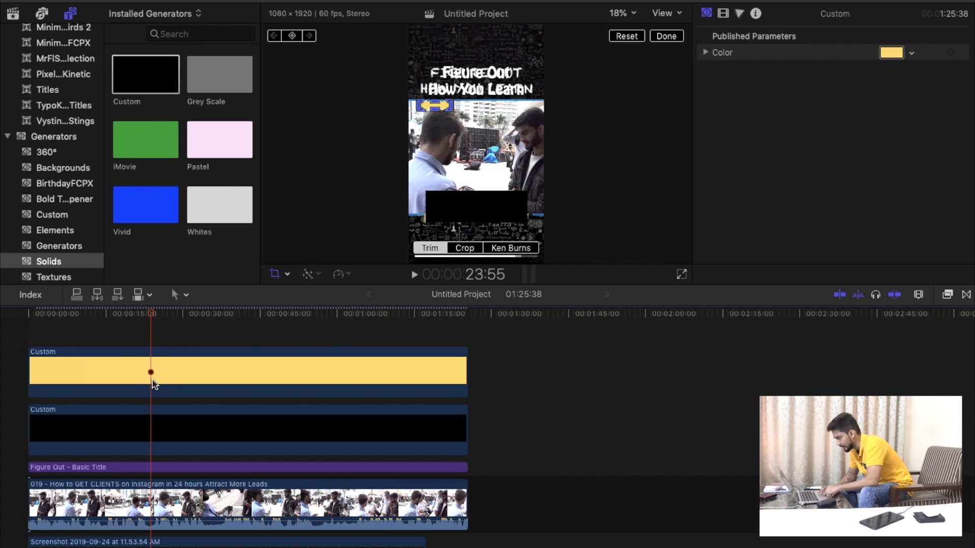
Delete the reference screenshot from the timeline.
{"action": "left_click", "coordinate": [456, 367]}
{"action": "scroll", "coordinate": [456, 367], "scroll_direction": "down", "scroll_amount": 3}
{"action": "left_click", "coordinate": [241, 503]}
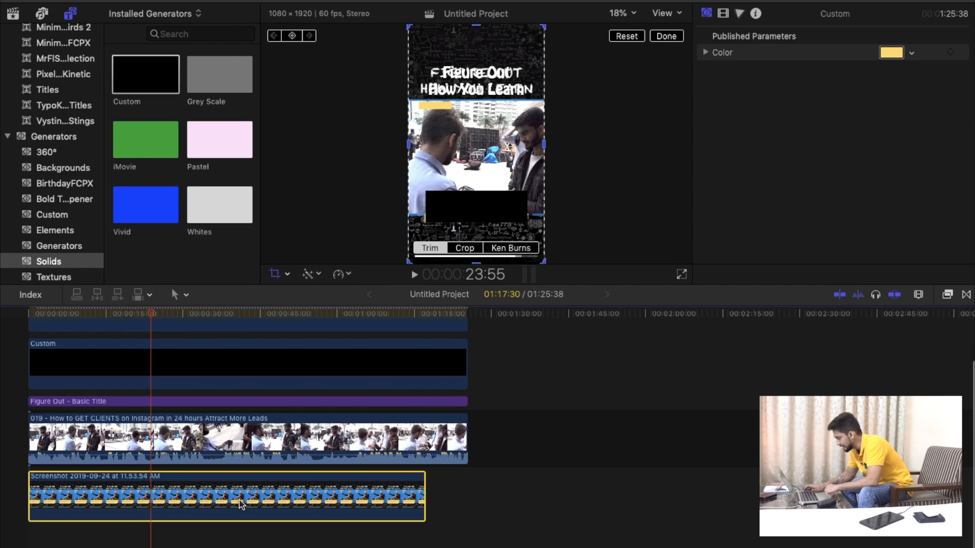
{"action": "key", "text": "Delete"}
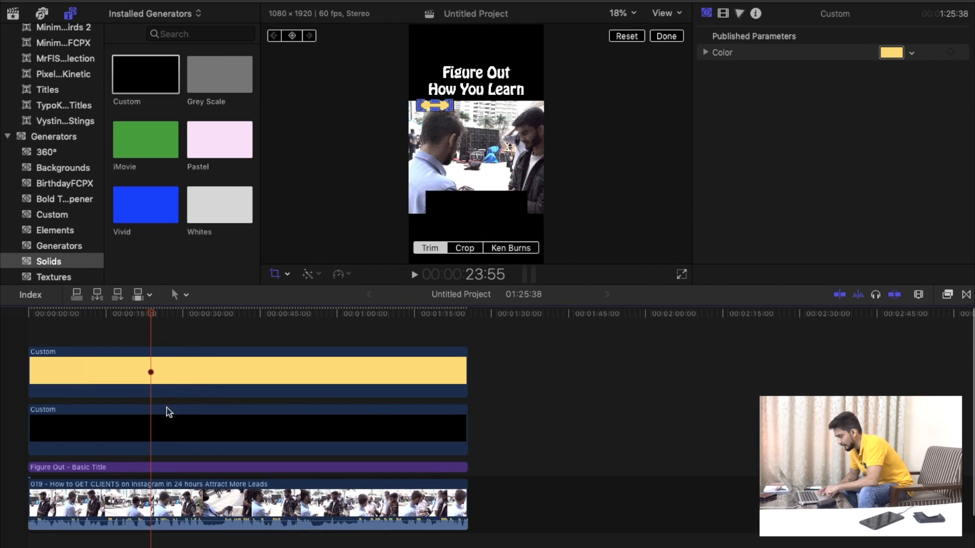
Color the caption box solid the same yellow by sampling the thin bar, and finish the crop editing.
{"action": "left_click", "coordinate": [170, 431]}
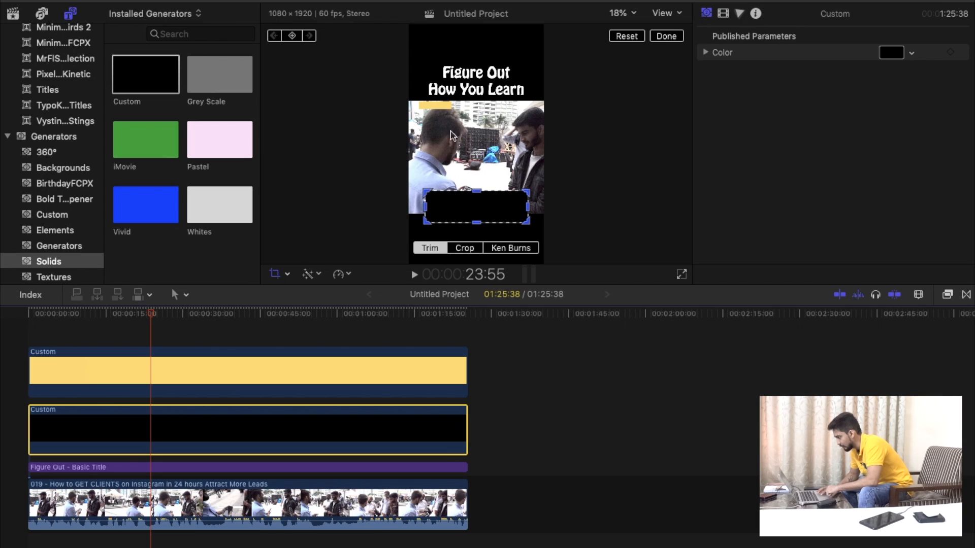
{"action": "left_click", "coordinate": [154, 362]}
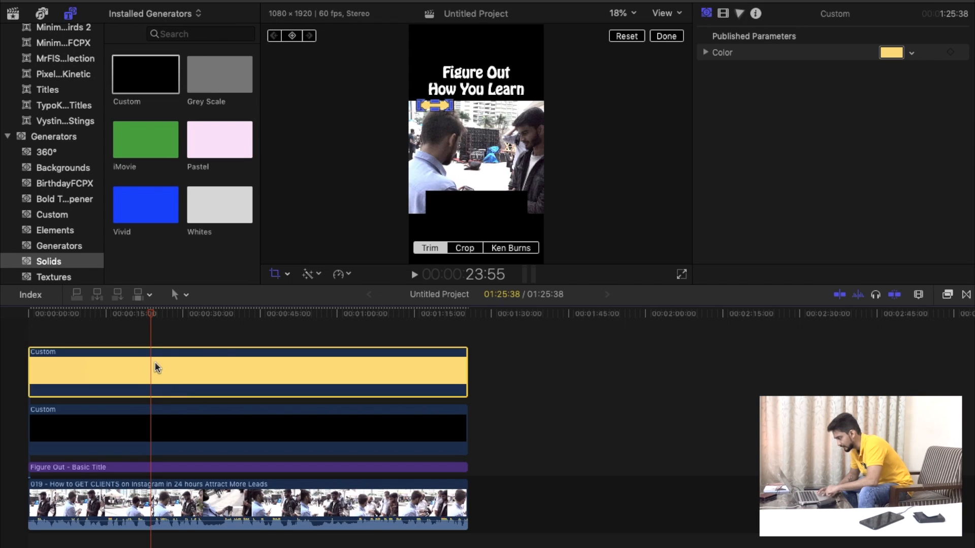
{"action": "left_click", "coordinate": [169, 426]}
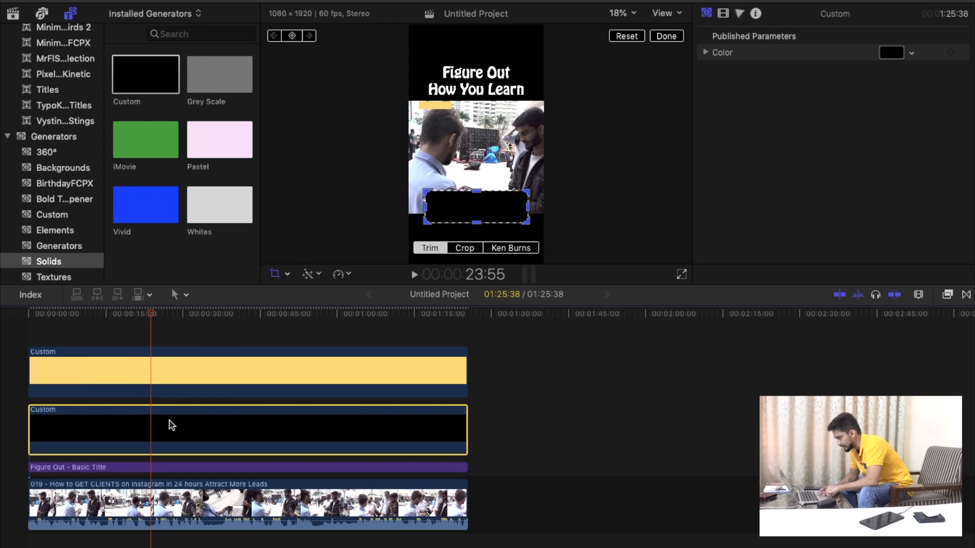
{"action": "left_click", "coordinate": [893, 54]}
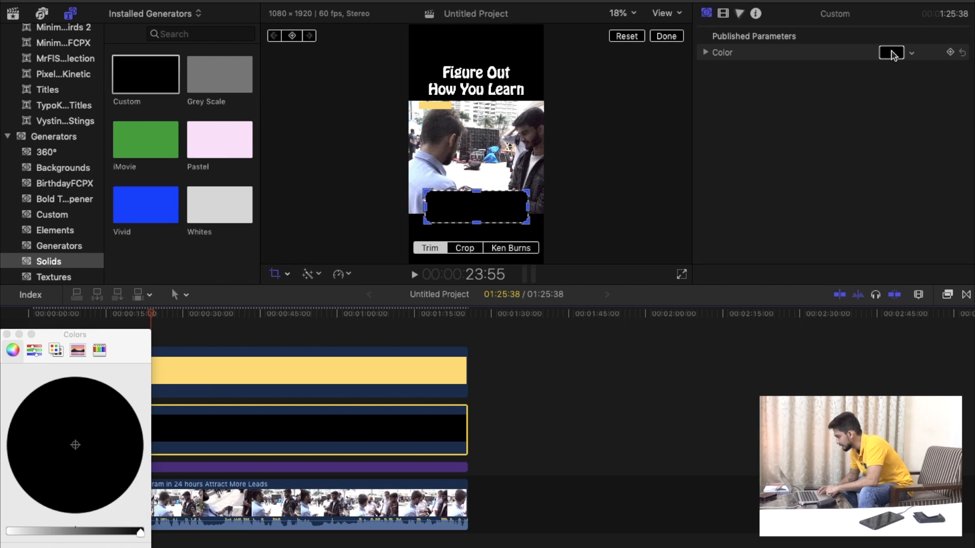
{"action": "left_click", "coordinate": [40, 547]}
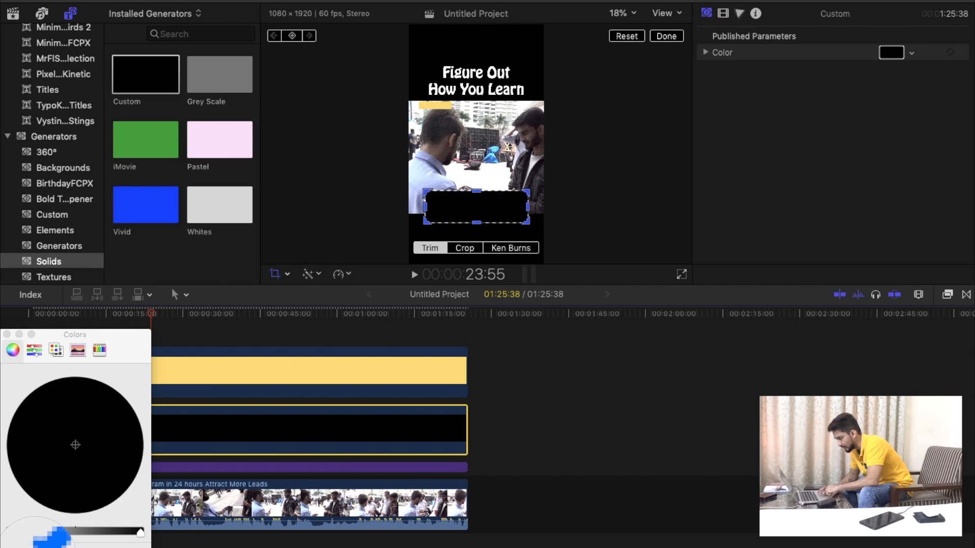
{"action": "left_click", "coordinate": [440, 104]}
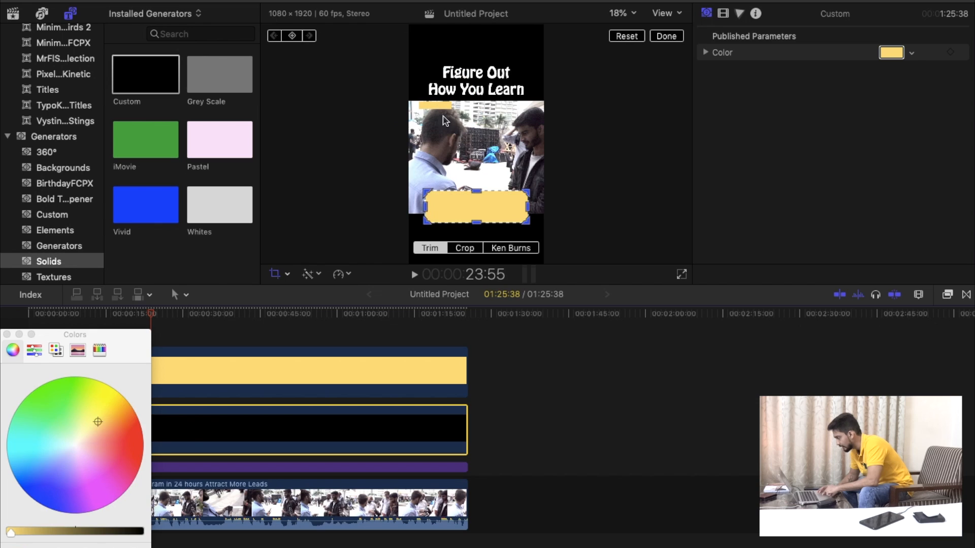
{"action": "left_click", "coordinate": [7, 335]}
{"action": "left_click", "coordinate": [166, 331]}
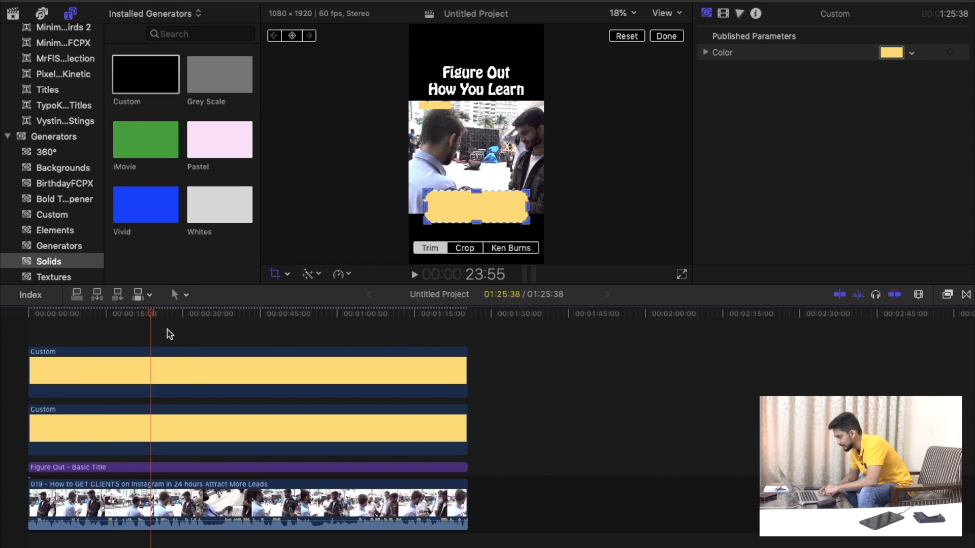
{"action": "left_click", "coordinate": [668, 36]}
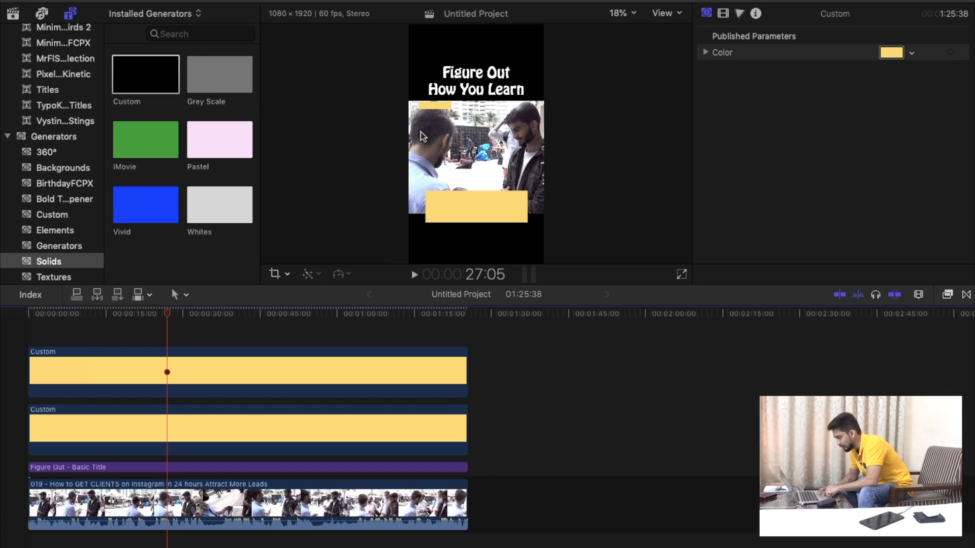
Transform the thin yellow bar, shifting it slightly down and toward the left edge of the picture.
{"action": "left_click", "coordinate": [170, 375]}
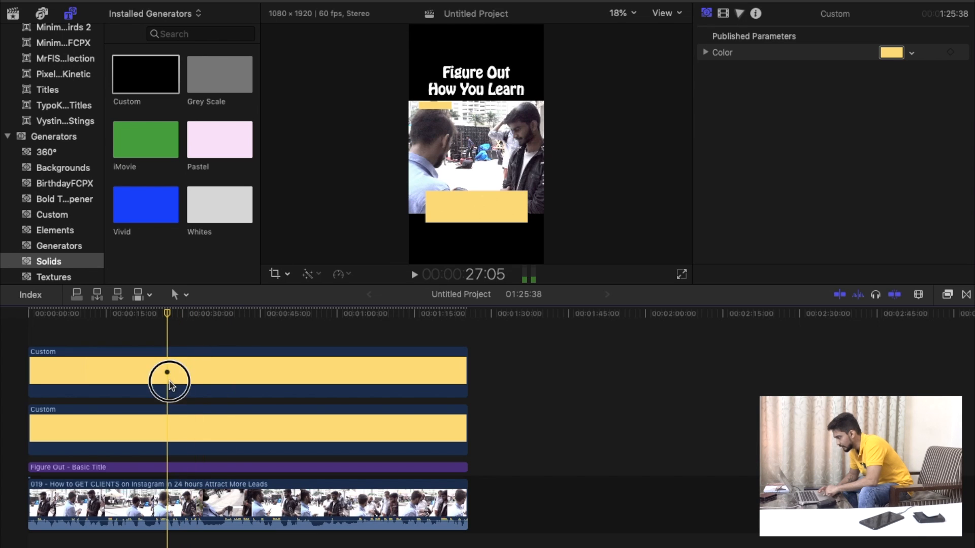
{"action": "left_click", "coordinate": [290, 273]}
{"action": "left_click", "coordinate": [322, 290]}
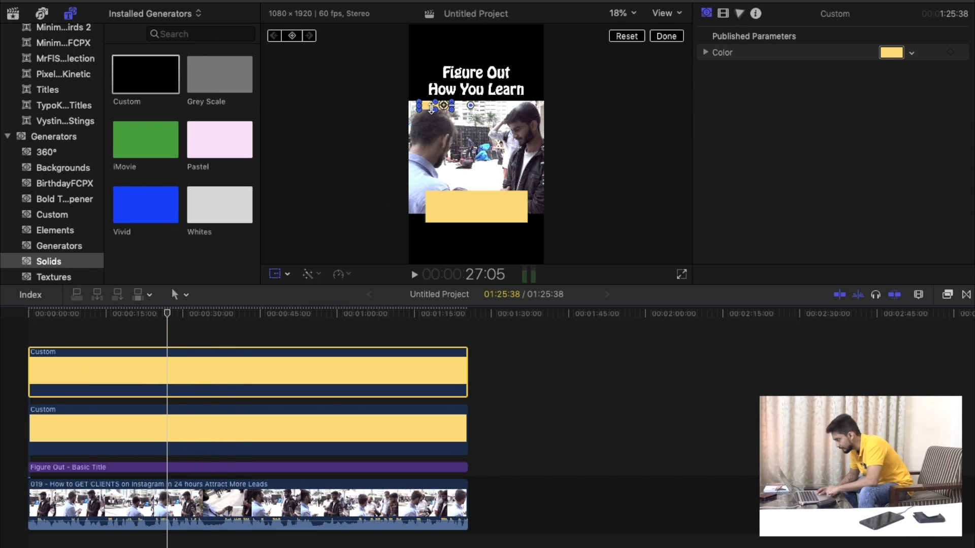
{"action": "left_click_drag", "start_coordinate": [431, 109], "coordinate": [429, 108]}
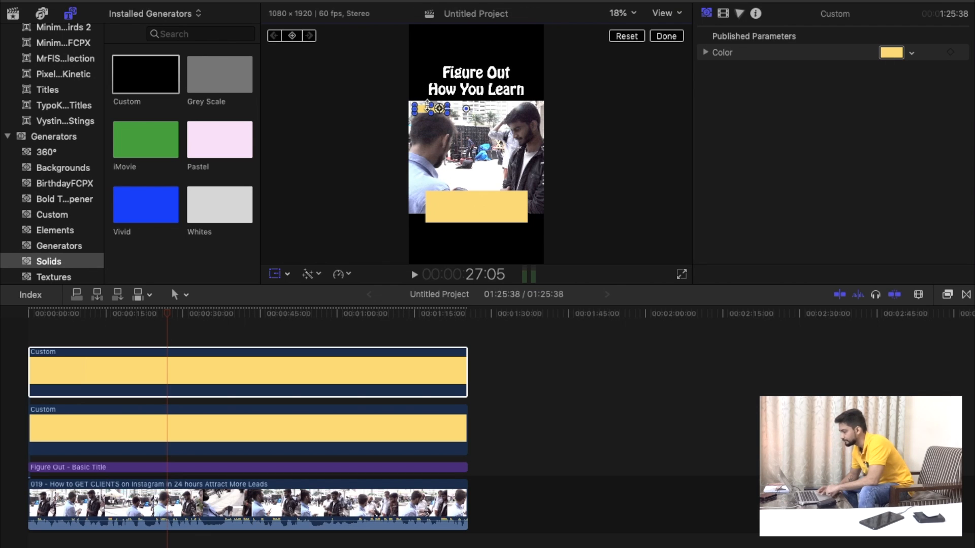
Duplicate the thin yellow bar's solid as a new top layer at the timeline start, and select the copy.
{"action": "left_click", "coordinate": [165, 382]}
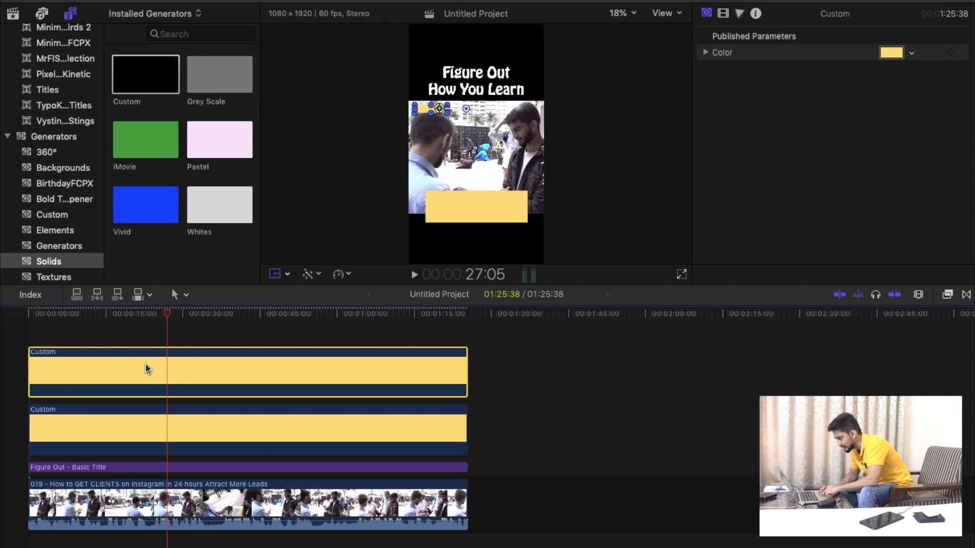
{"action": "right_click", "coordinate": [146, 365]}
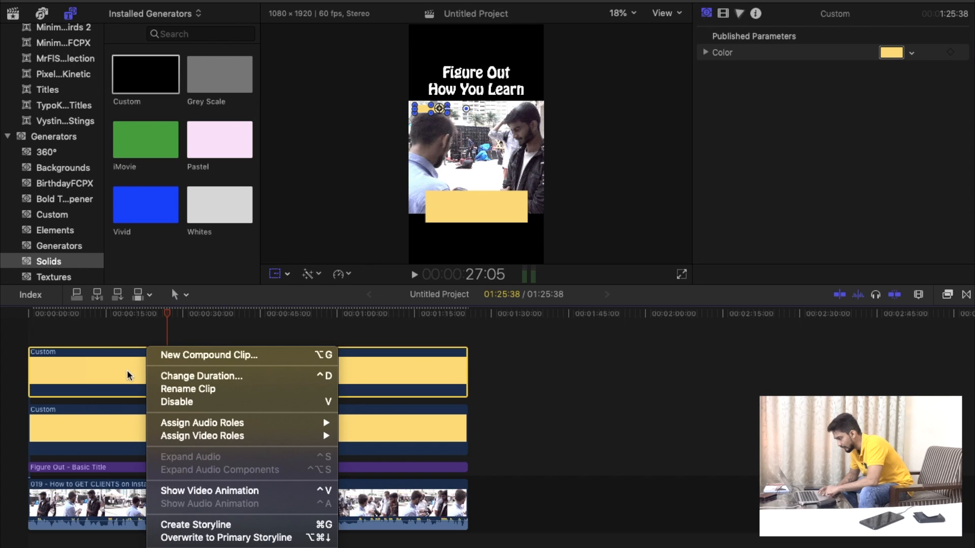
{"action": "left_click", "coordinate": [126, 371]}
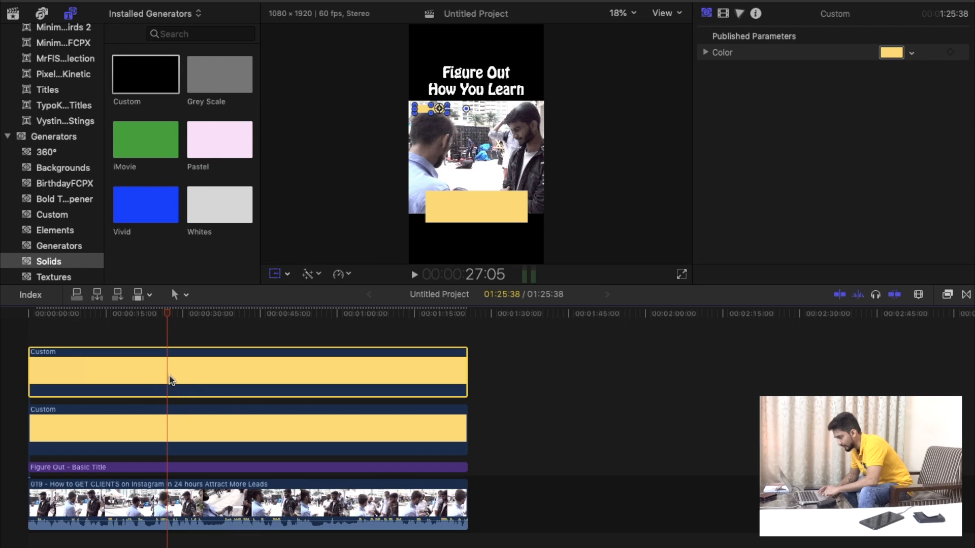
{"action": "left_click", "coordinate": [29, 328]}
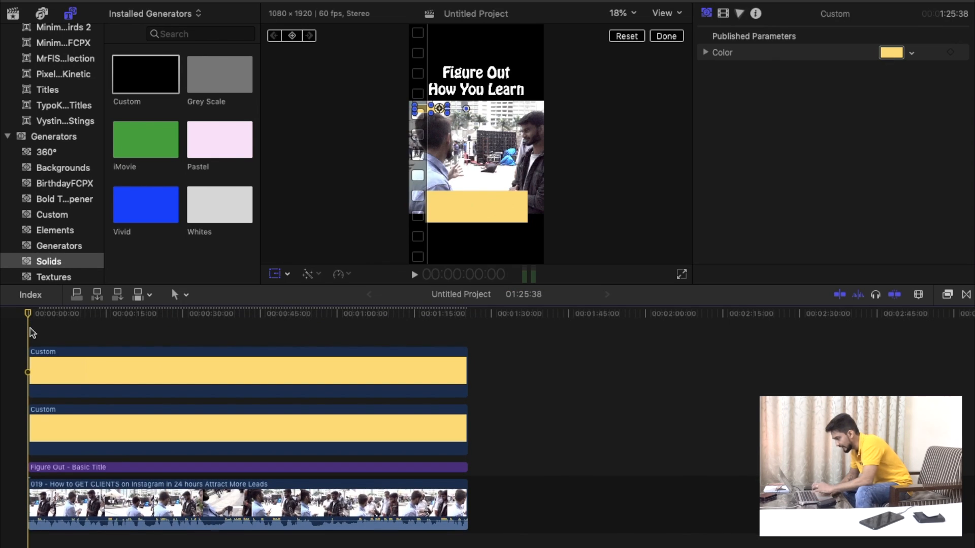
{"action": "key", "text": "super+v"}
{"action": "key", "text": "super+z"}
{"action": "left_click", "coordinate": [127, 366]}
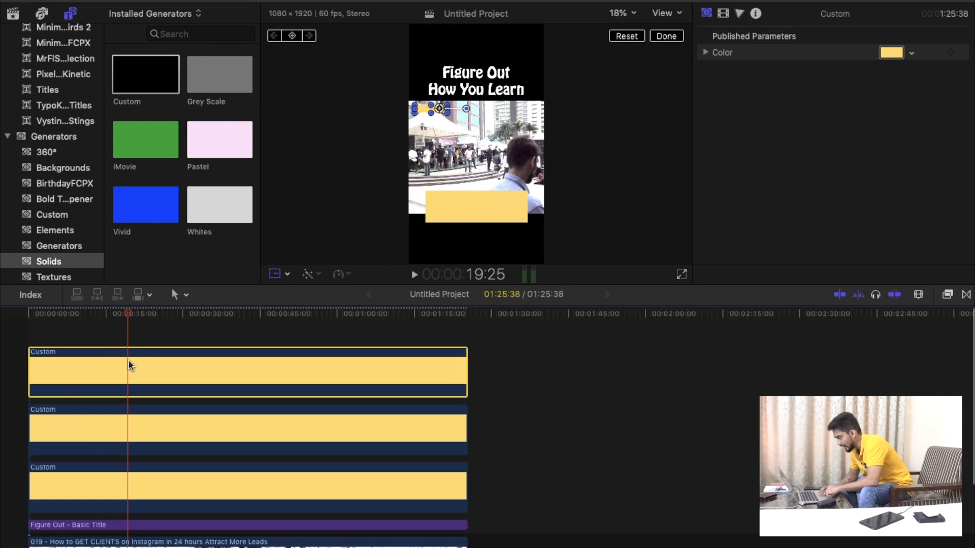
Recolor the duplicated thin bar solid on the top layer black.
{"action": "left_click", "coordinate": [912, 53]}
{"action": "left_click", "coordinate": [937, 72]}
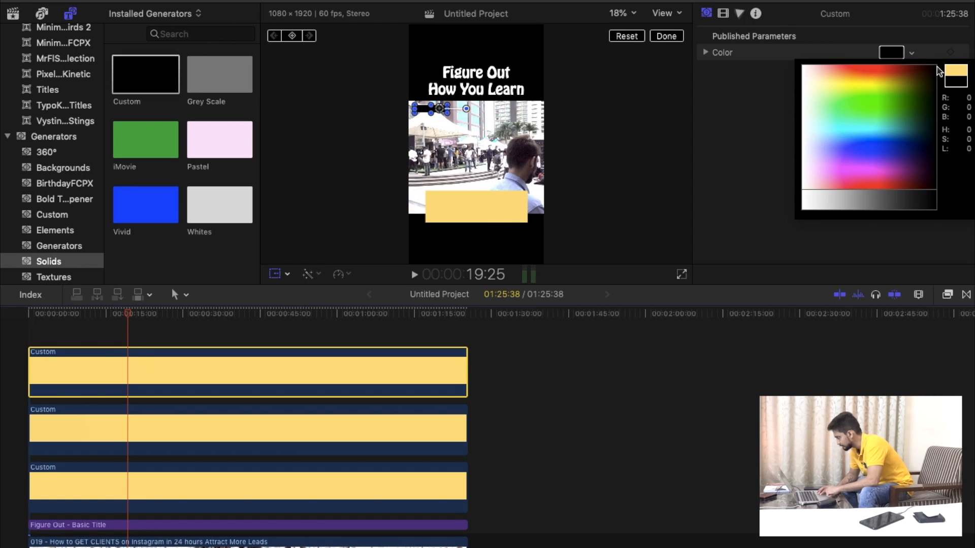
{"action": "left_click", "coordinate": [707, 53]}
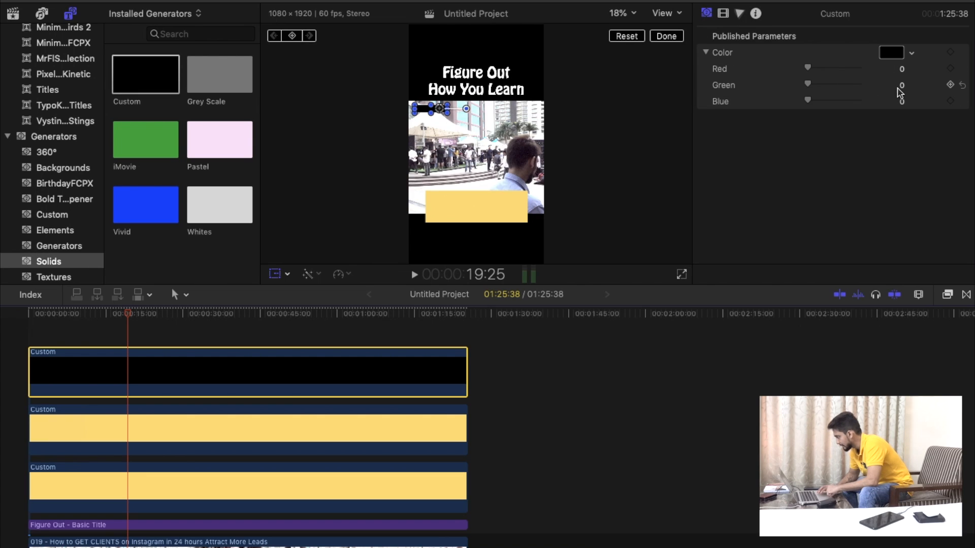
Lower the black solid's opacity to 71.23% and reselect it with the picture enlarged to 50% for a closer look.
{"action": "left_click", "coordinate": [720, 14]}
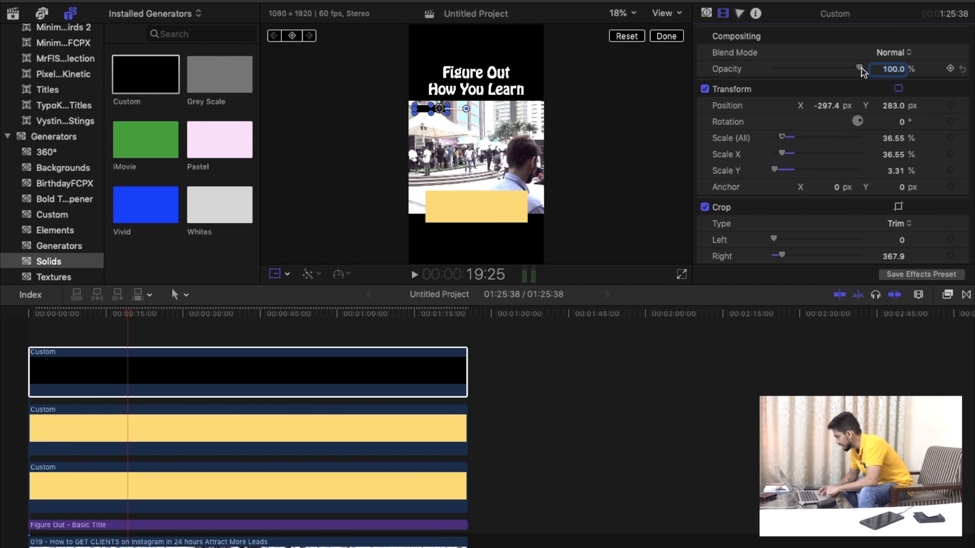
{"action": "left_click_drag", "start_coordinate": [859, 68], "coordinate": [836, 73]}
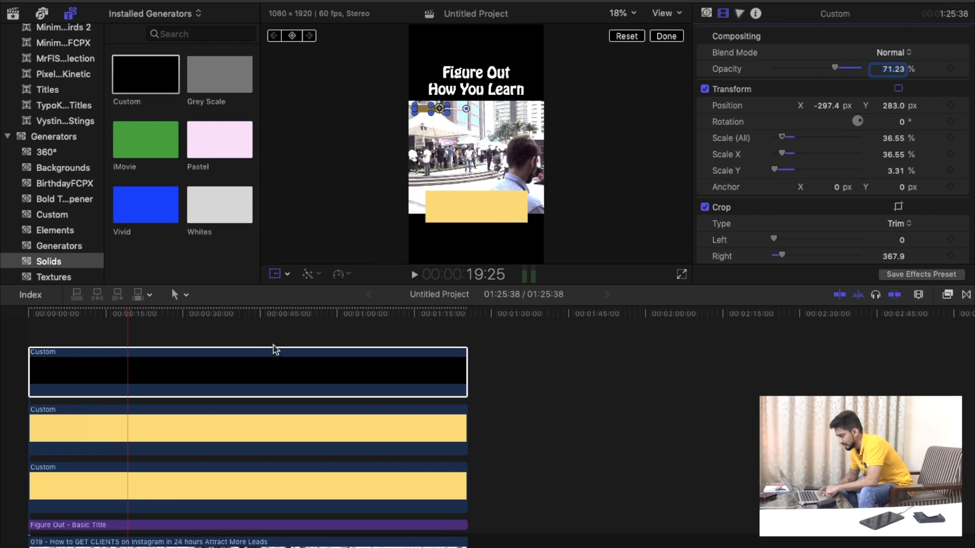
{"action": "left_click", "coordinate": [142, 364]}
{"action": "left_click", "coordinate": [635, 16]}
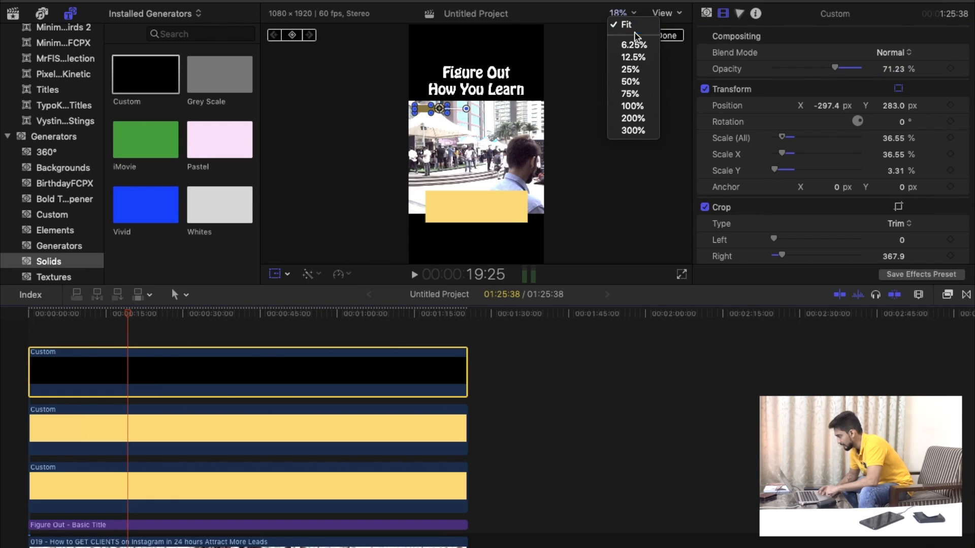
{"action": "left_click", "coordinate": [632, 83]}
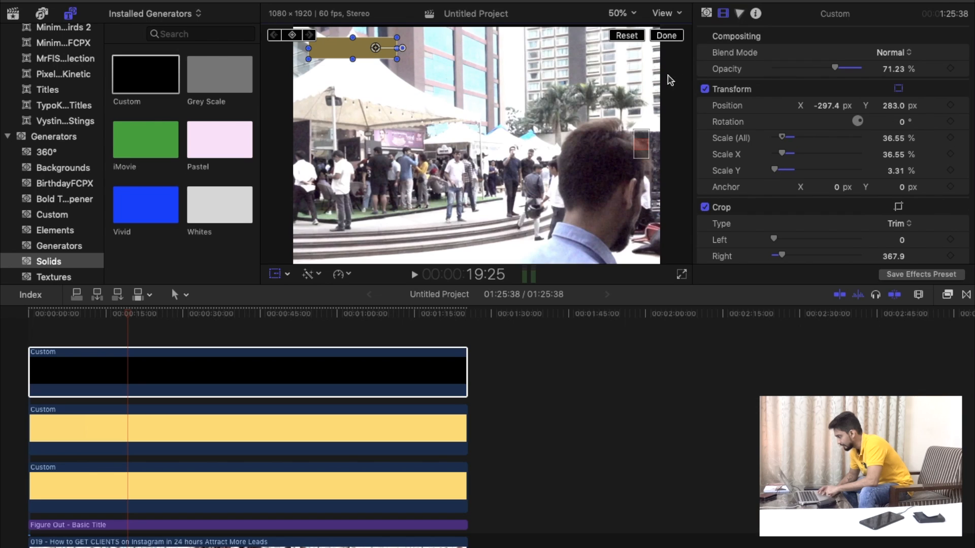
{"action": "left_click", "coordinate": [577, 165]}
{"action": "left_click_drag", "start_coordinate": [639, 151], "coordinate": [638, 144]}
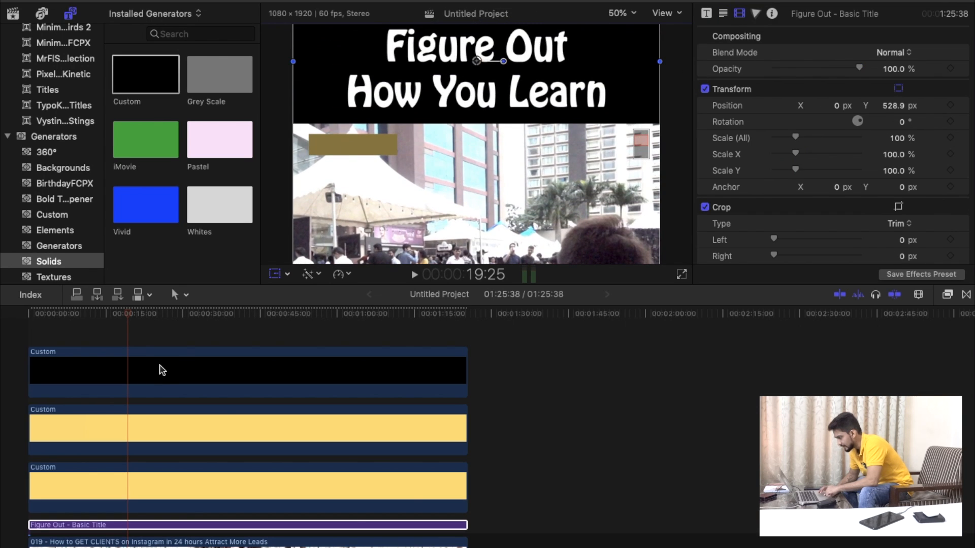
{"action": "left_click_drag", "start_coordinate": [159, 370], "coordinate": [135, 335]}
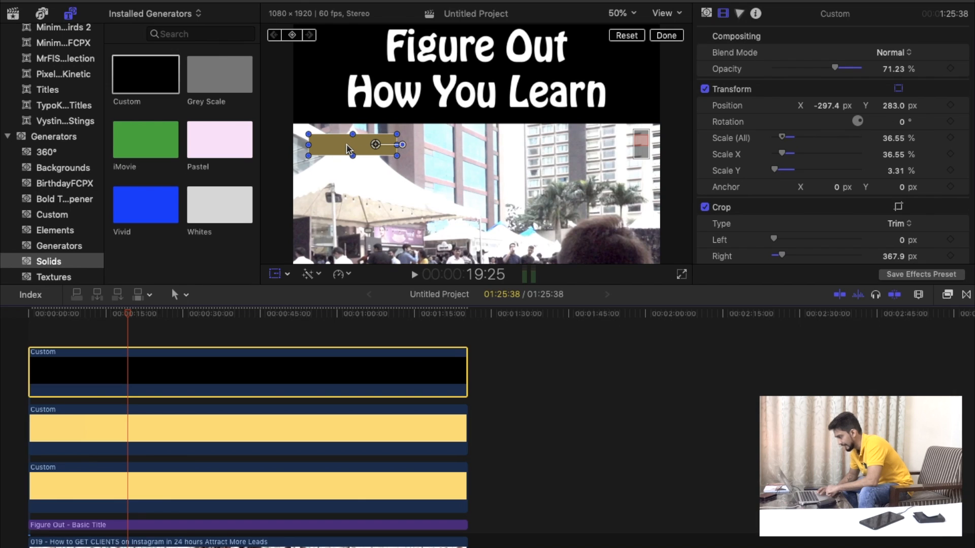
Move the black solid one layer down, beneath the thin yellow bar's solid, and set its opacity back to 100%.
{"action": "left_click_drag", "start_coordinate": [131, 376], "coordinate": [129, 445]}
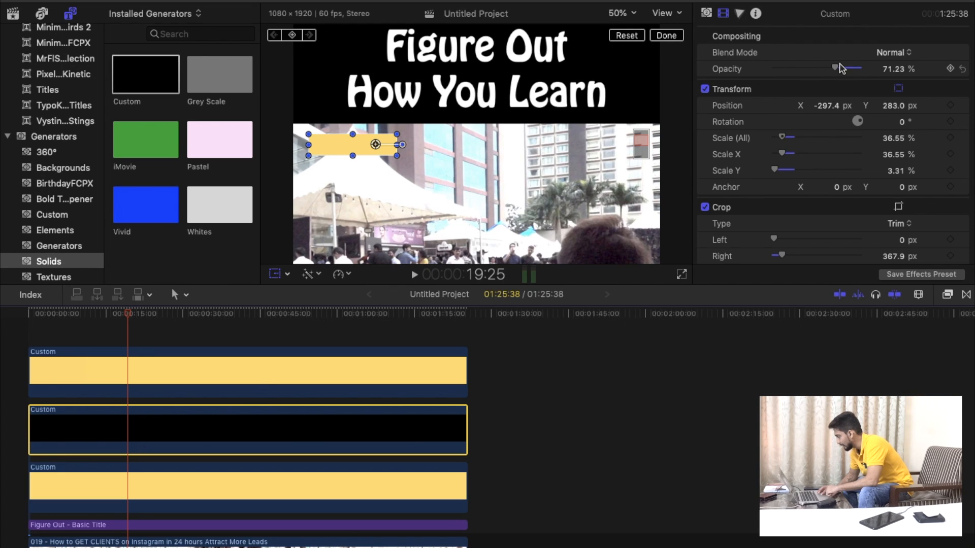
{"action": "left_click_drag", "start_coordinate": [841, 68], "coordinate": [886, 67]}
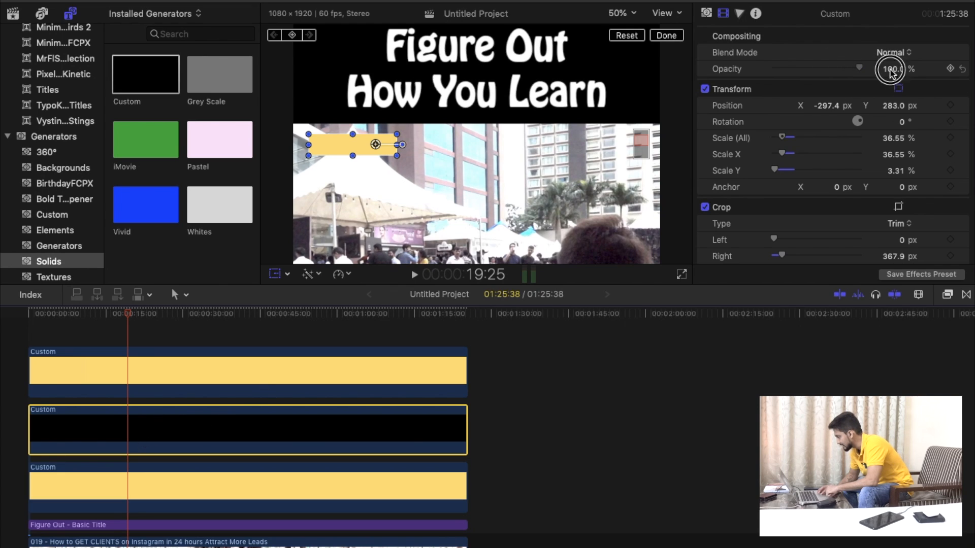
{"action": "left_click", "coordinate": [166, 370]}
{"action": "mouse_move", "coordinate": [858, 68]}
{"action": "left_mouse_down"}
{"action": "mouse_move", "coordinate": [805, 68]}
{"action": "mouse_move", "coordinate": [864, 74]}
{"action": "left_mouse_up"}
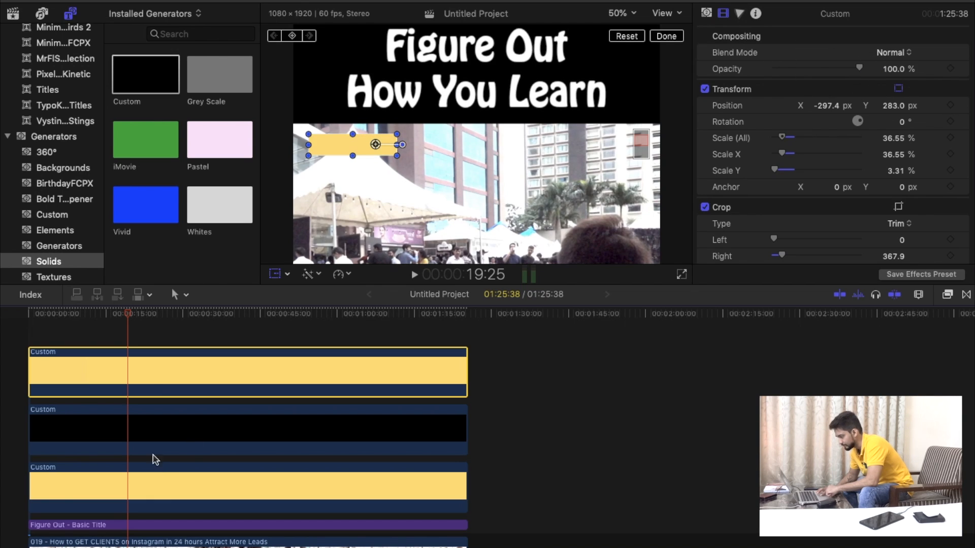
Move the thin yellow bar's solid back beneath the black solid, and reselect the black one at full opacity.
{"action": "left_click_drag", "start_coordinate": [154, 391], "coordinate": [152, 459]}
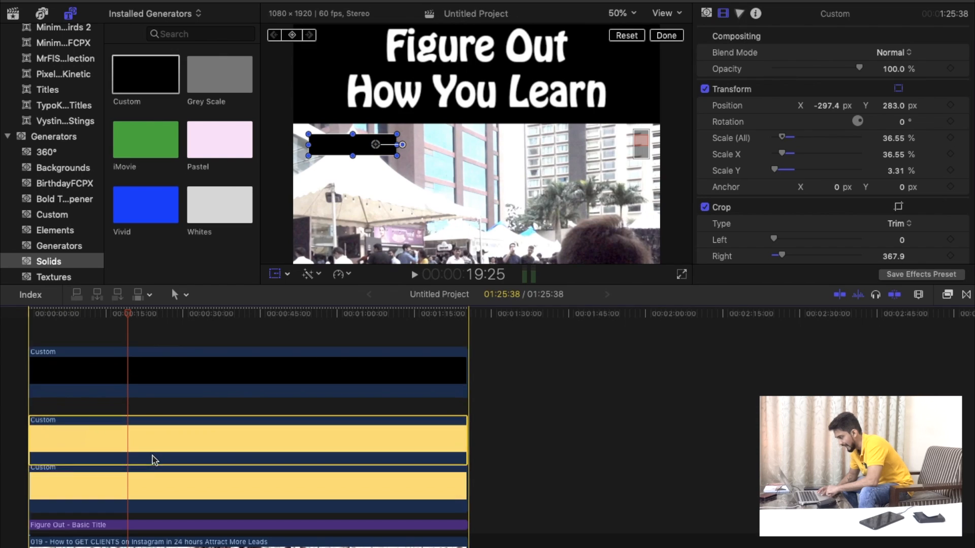
{"action": "left_click", "coordinate": [144, 383]}
{"action": "left_click_drag", "start_coordinate": [858, 68], "coordinate": [908, 71]}
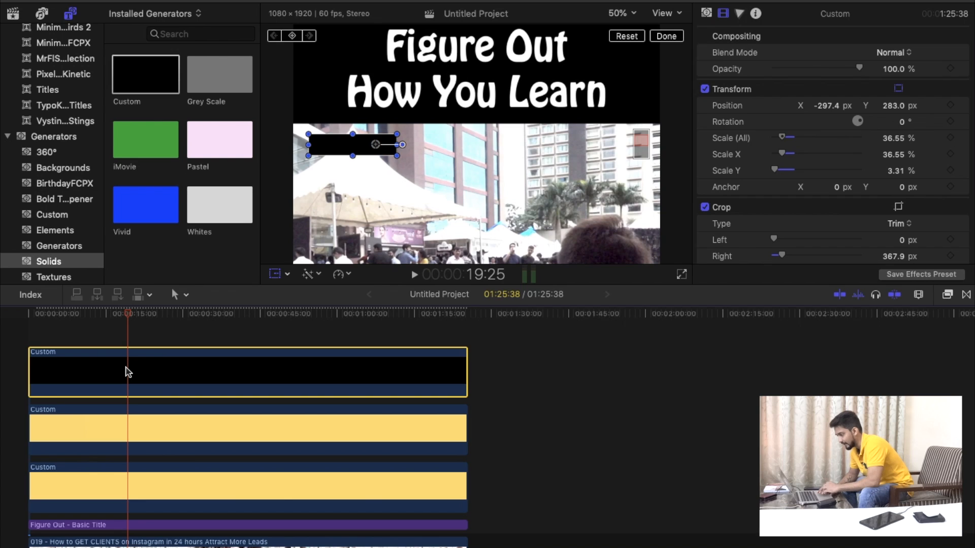
At the start of the timeline, trim the black bar from the right by about 1044 px, leaving a narrow strip.
{"action": "key", "text": "Home"}
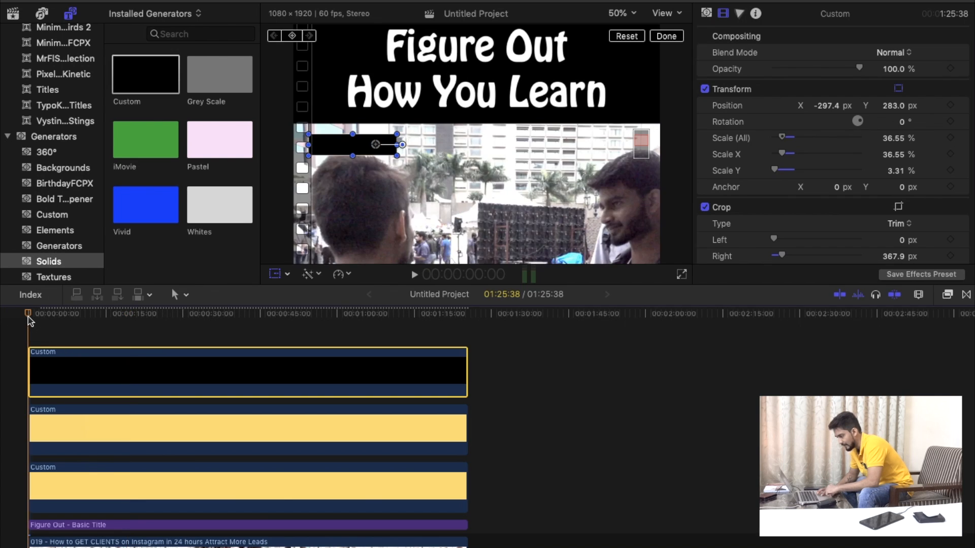
{"action": "key", "text": "super+equal"}
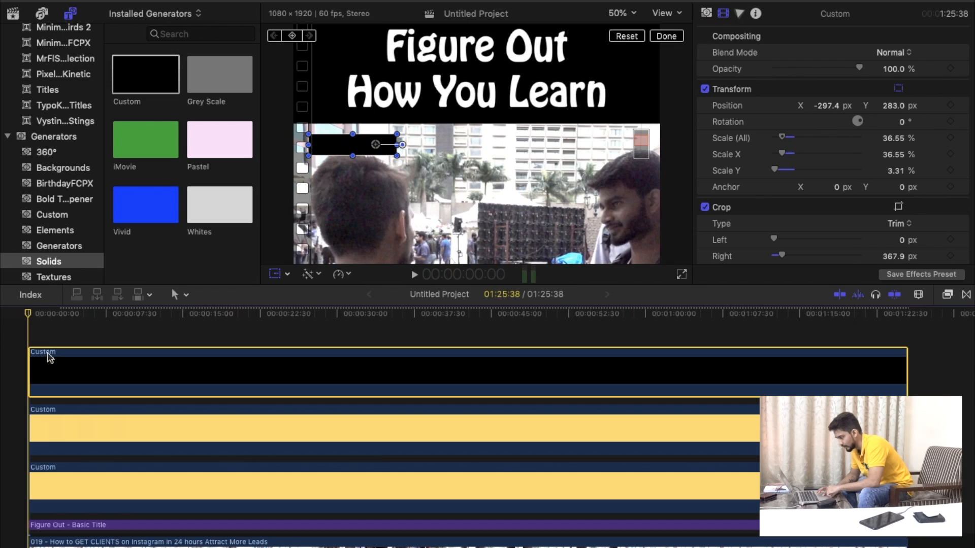
{"action": "left_click", "coordinate": [287, 274]}
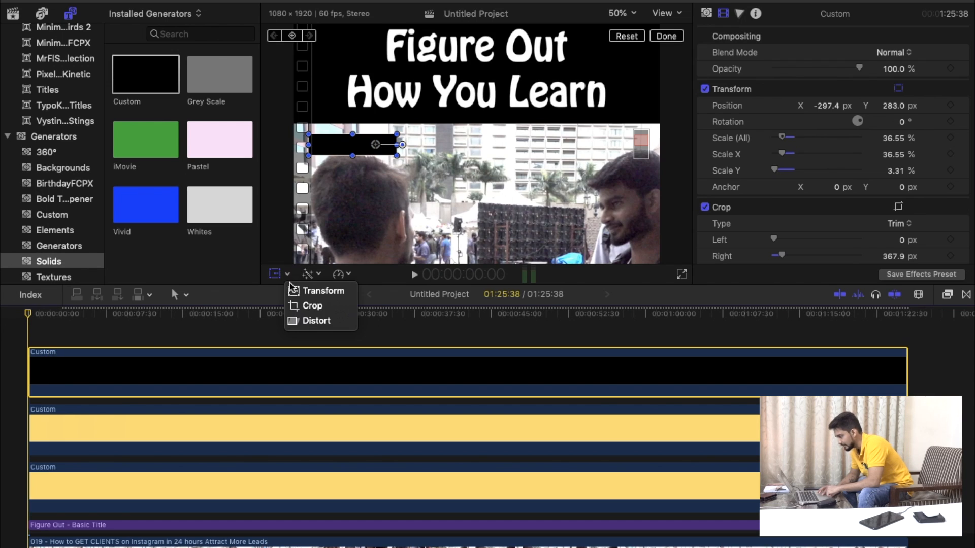
{"action": "left_click", "coordinate": [304, 306]}
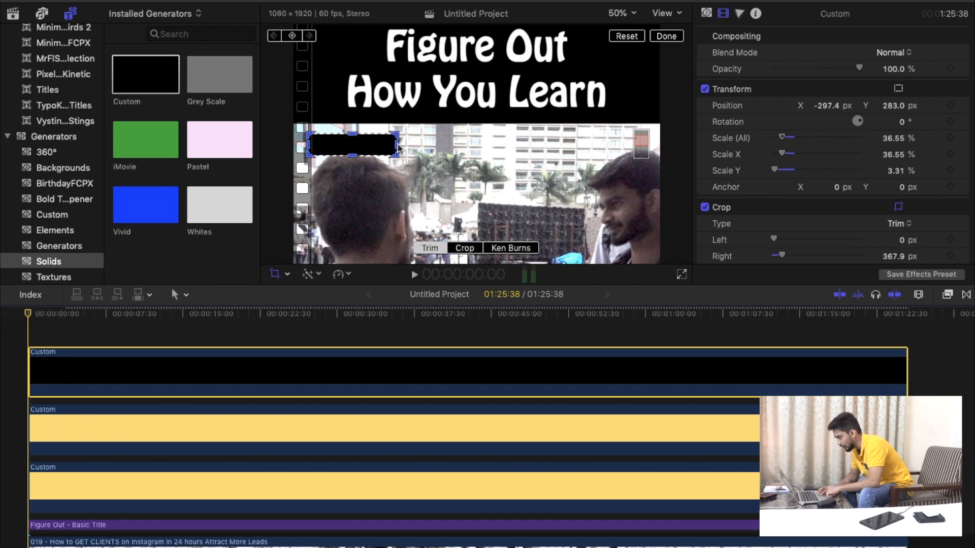
{"action": "left_click_drag", "start_coordinate": [399, 148], "coordinate": [314, 146]}
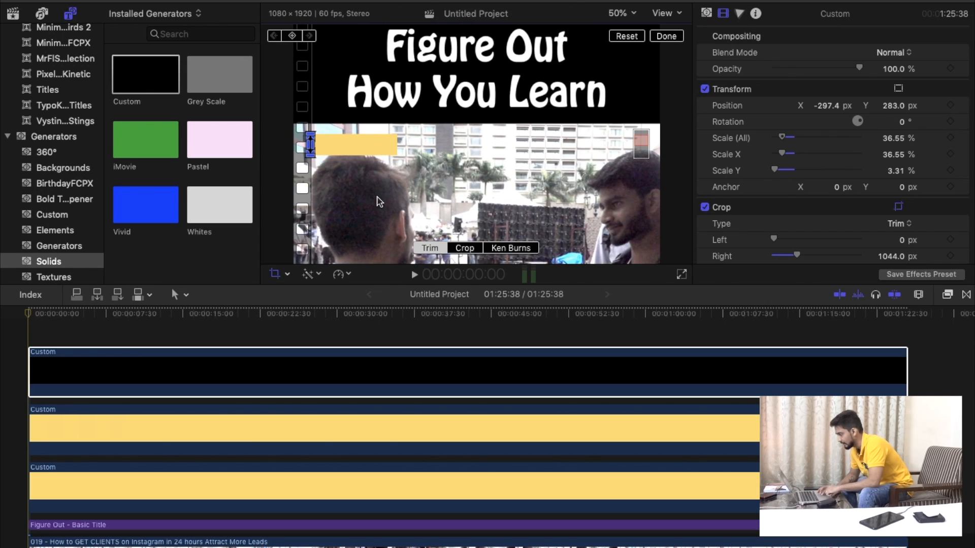
Trim the black strip's right side further to about 1070 px and add a crop keyframe at the timeline start.
{"action": "left_click", "coordinate": [618, 14]}
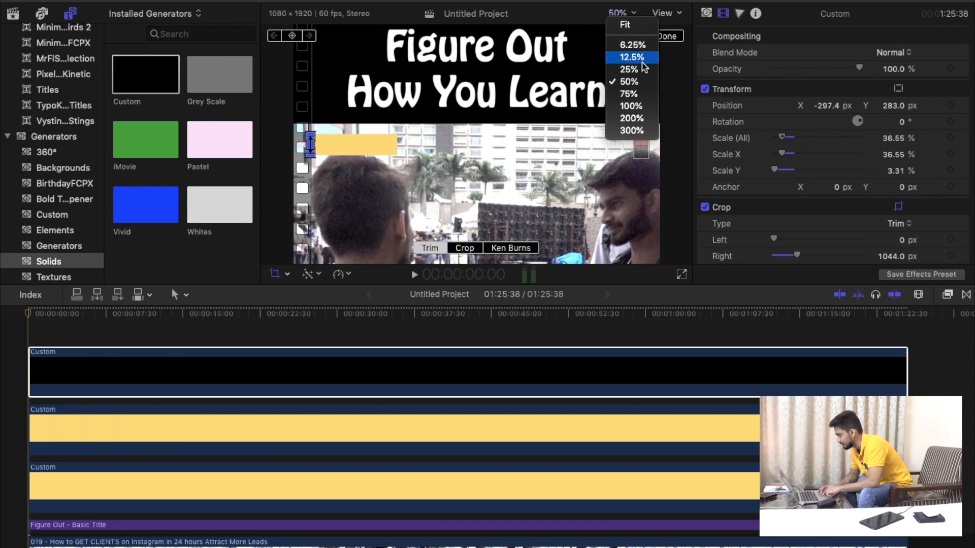
{"action": "left_click", "coordinate": [635, 115]}
{"action": "left_click_drag", "start_coordinate": [671, 141], "coordinate": [669, 141]}
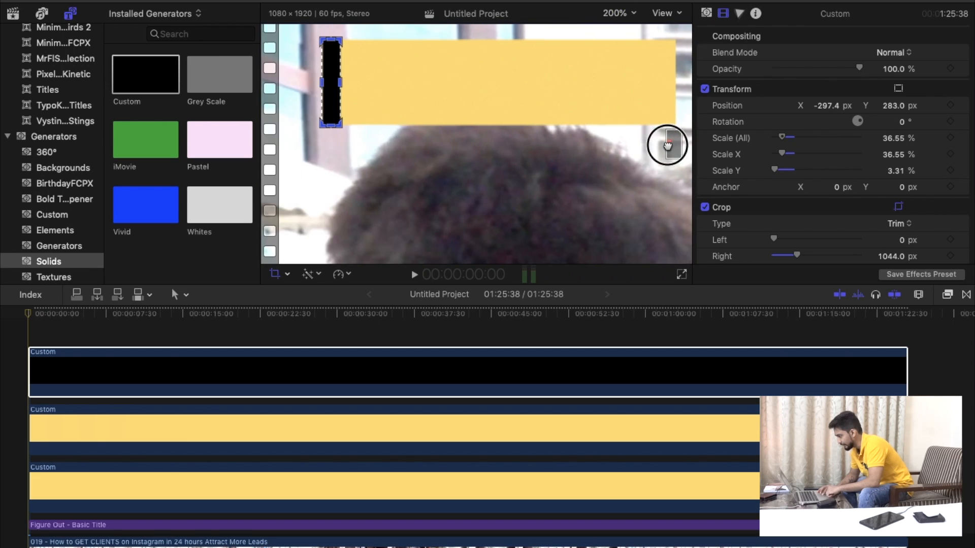
{"action": "left_click_drag", "start_coordinate": [340, 91], "coordinate": [329, 88]}
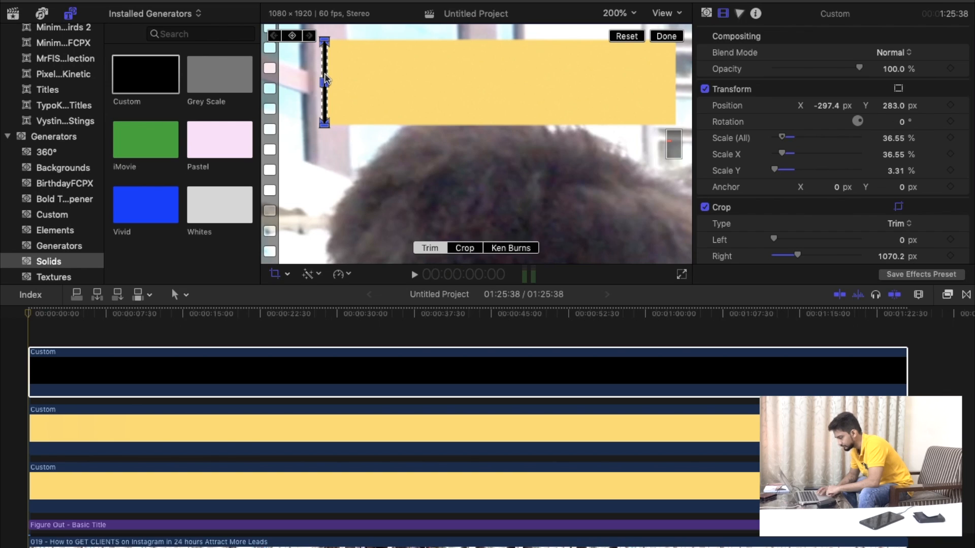
{"action": "left_click", "coordinate": [62, 386]}
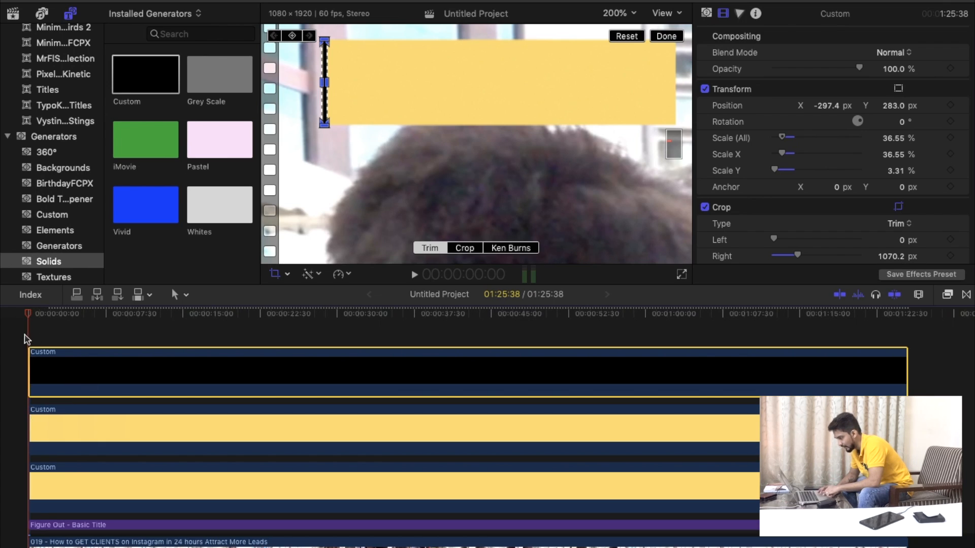
{"action": "left_click", "coordinate": [292, 36]}
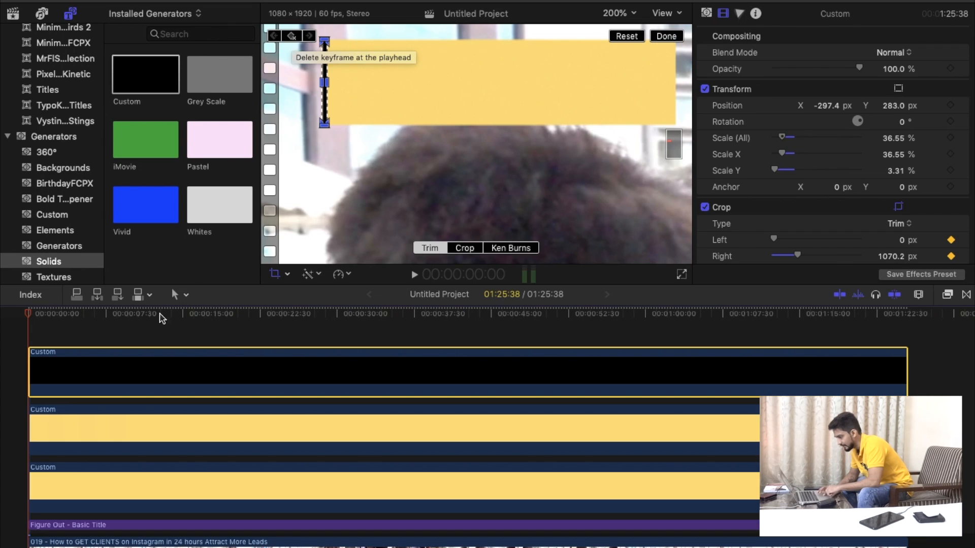
At the end of the timeline, set the black bar's right trim to about 369 px to cover the yellow bar, and finish cropping.
{"action": "left_click", "coordinate": [909, 335]}
{"action": "key", "text": "super+equal"}
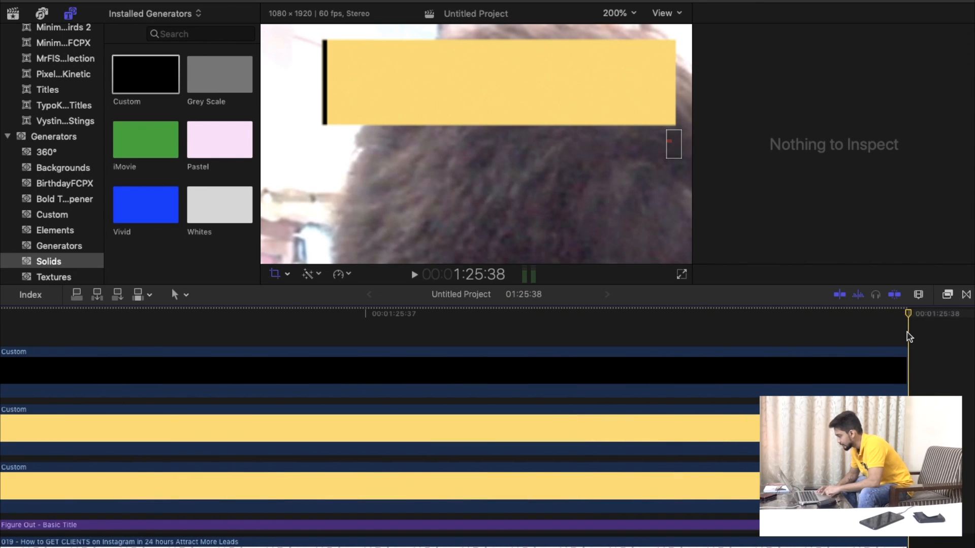
{"action": "left_click", "coordinate": [900, 367]}
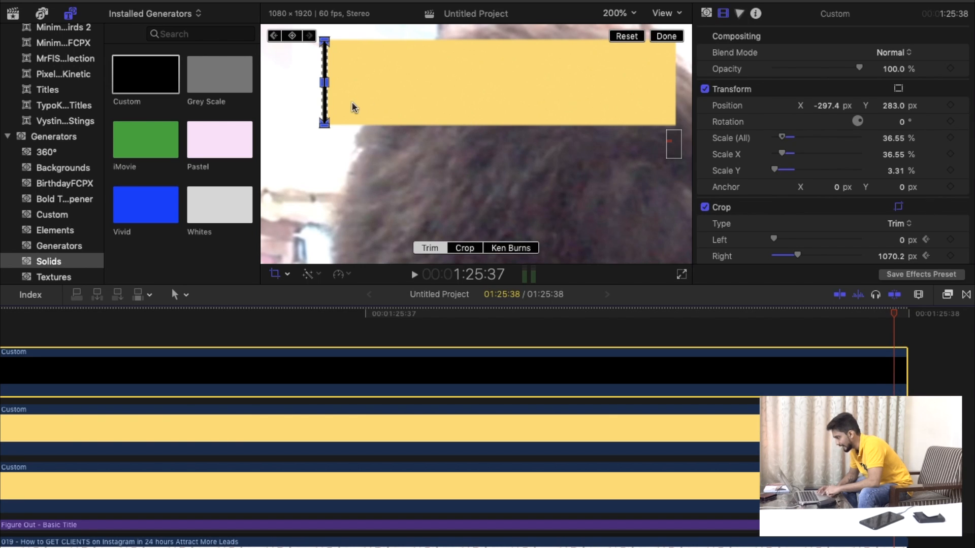
{"action": "left_click_drag", "start_coordinate": [328, 85], "coordinate": [678, 89]}
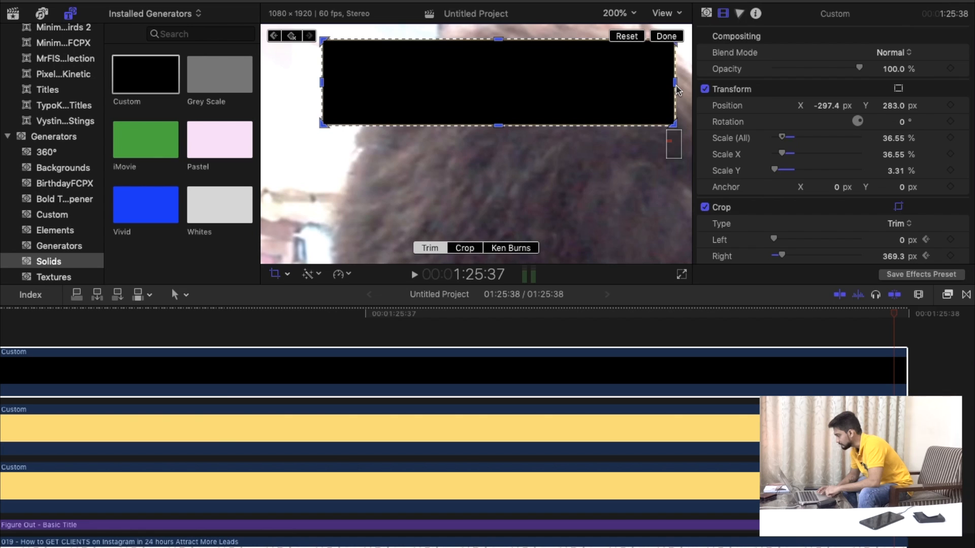
{"action": "left_click", "coordinate": [666, 37]}
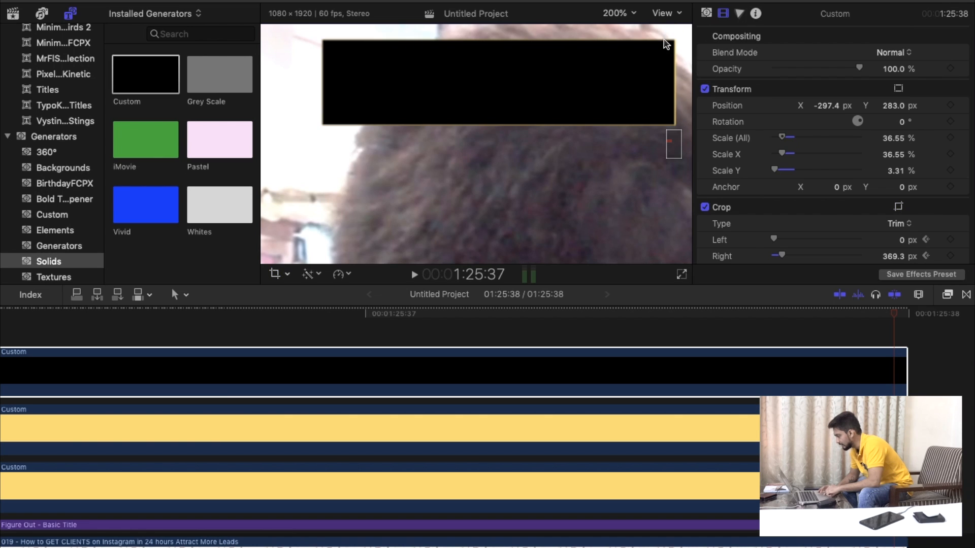
Check how the black progress fill covers the yellow bar on the final frames and at the timeline start.
{"action": "left_click_drag", "start_coordinate": [728, 320], "coordinate": [716, 319]}
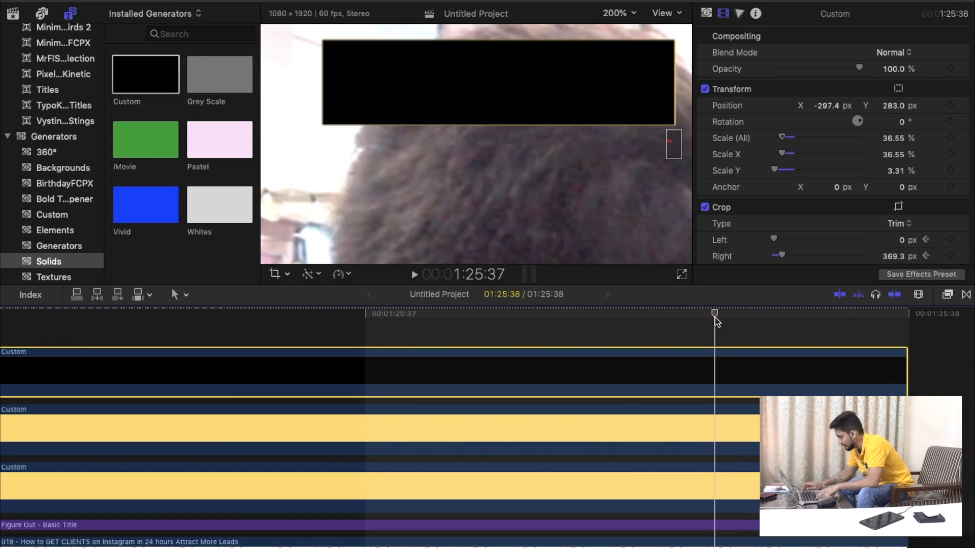
{"action": "scroll", "coordinate": [741, 327], "scroll_direction": "right", "scroll_amount": 2}
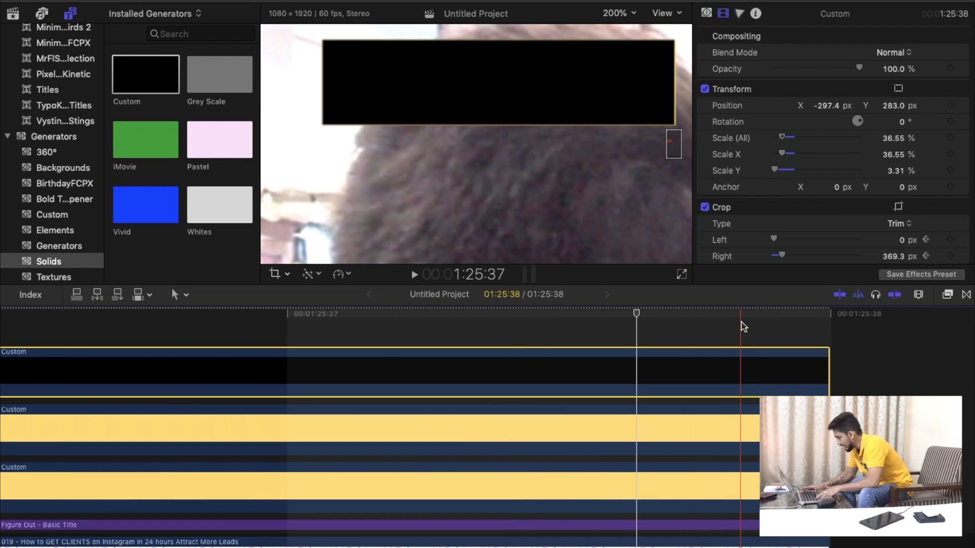
{"action": "left_click", "coordinate": [811, 332]}
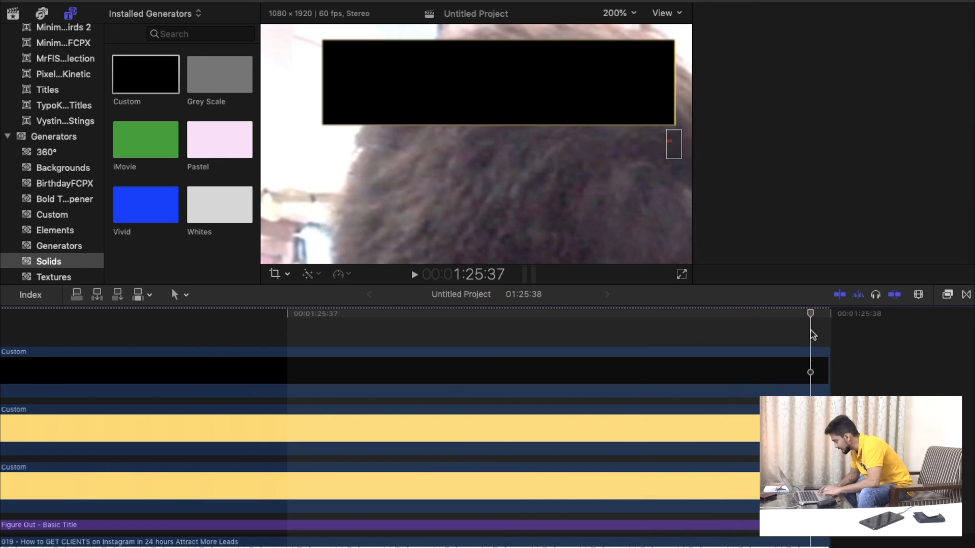
{"action": "left_click", "coordinate": [812, 363]}
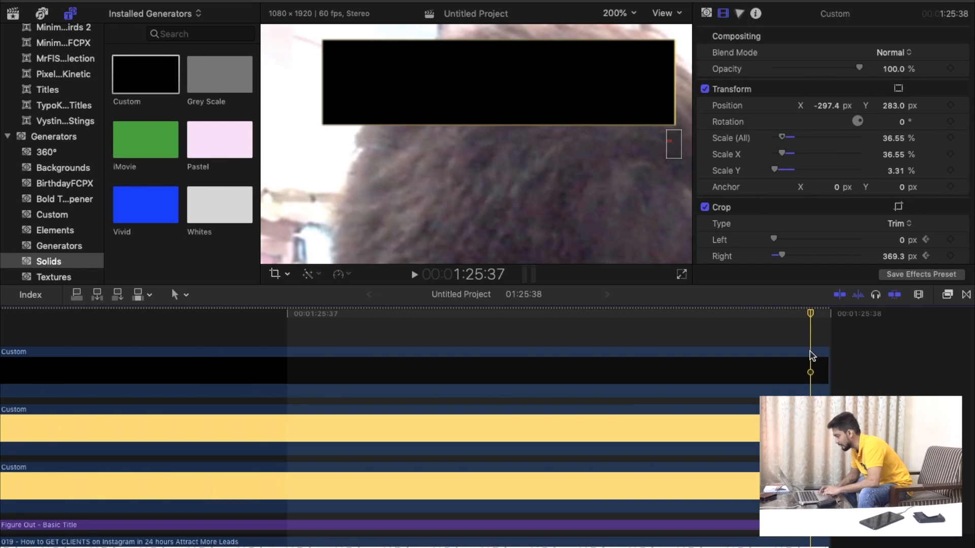
{"action": "left_click", "coordinate": [813, 365]}
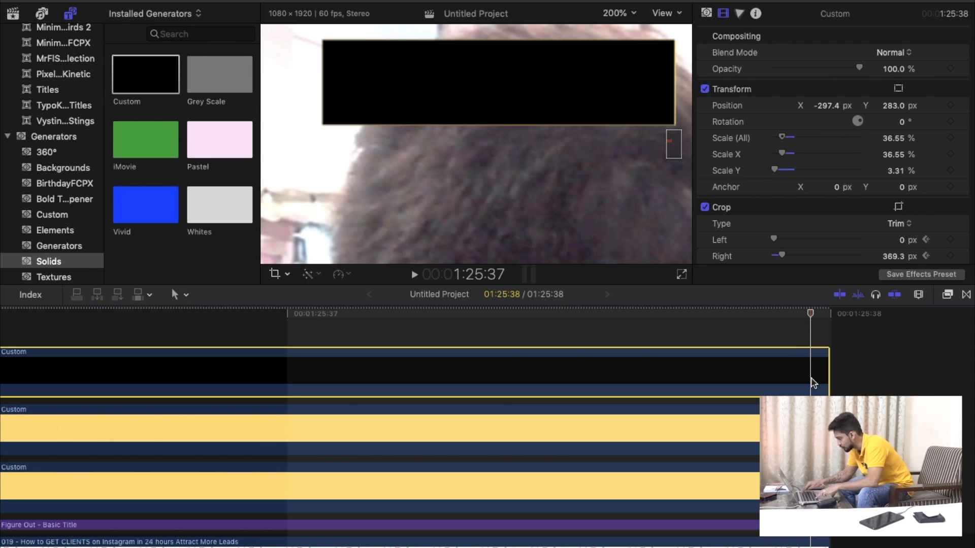
{"action": "key", "text": "shift+z"}
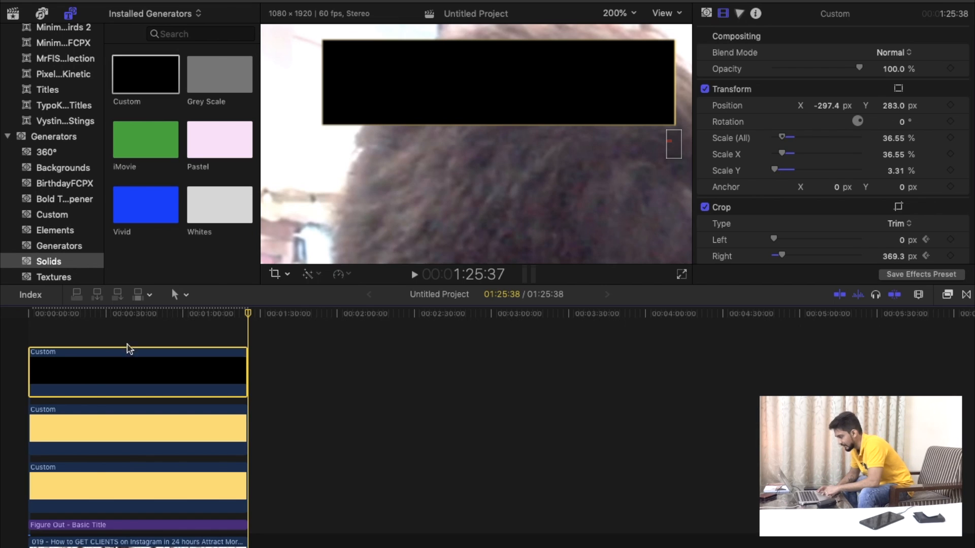
{"action": "left_click", "coordinate": [30, 318]}
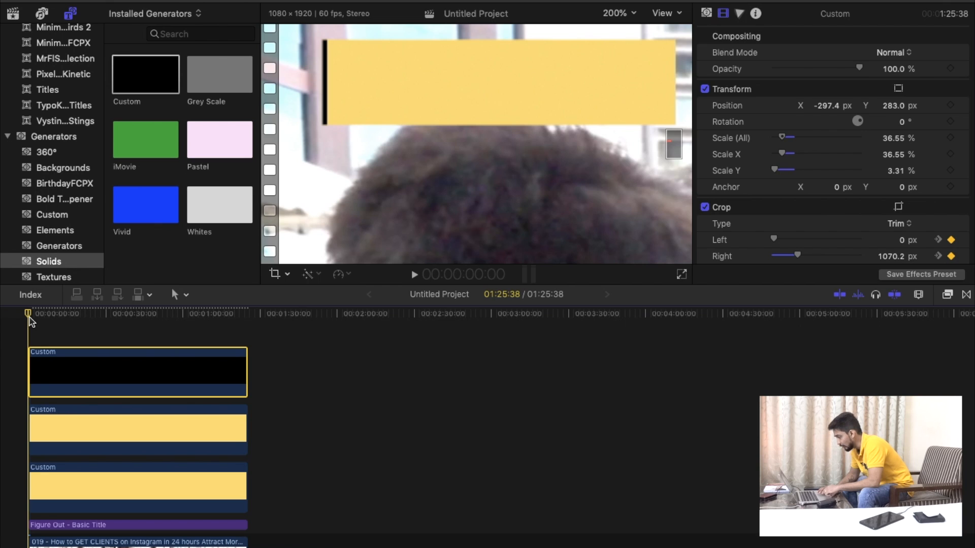
{"action": "key", "text": "super+equal"}
{"action": "key", "text": "super+equal"}
{"action": "key", "text": "super+minus"}
{"action": "key", "text": "super+minus"}
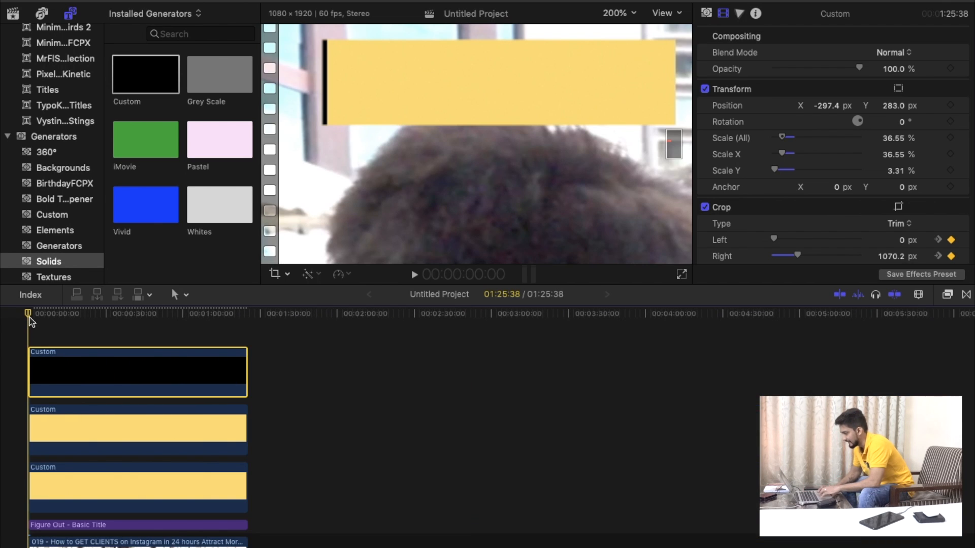
Play back the progress bar from the timeline start and from about 1:08 to check its fill animation.
{"action": "left_click", "coordinate": [411, 275]}
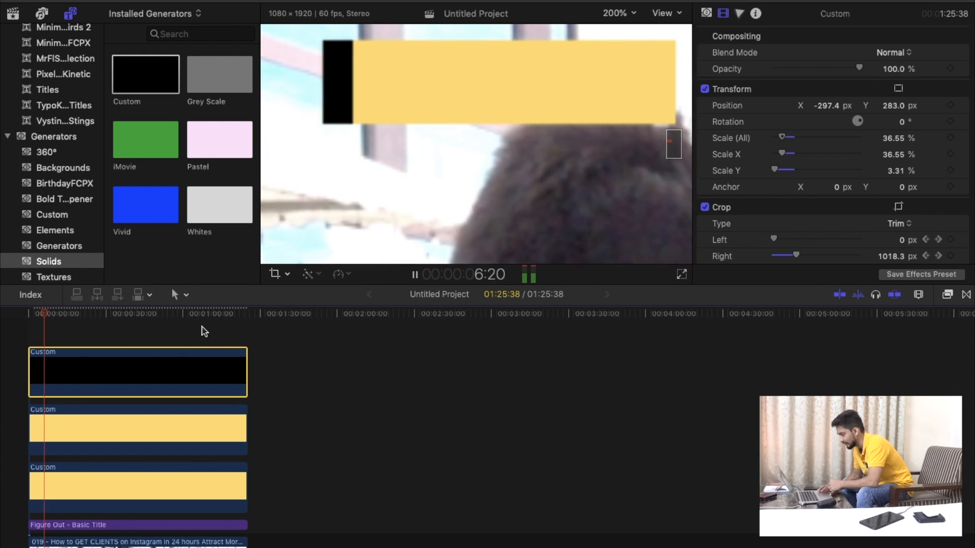
{"action": "left_click", "coordinate": [202, 327]}
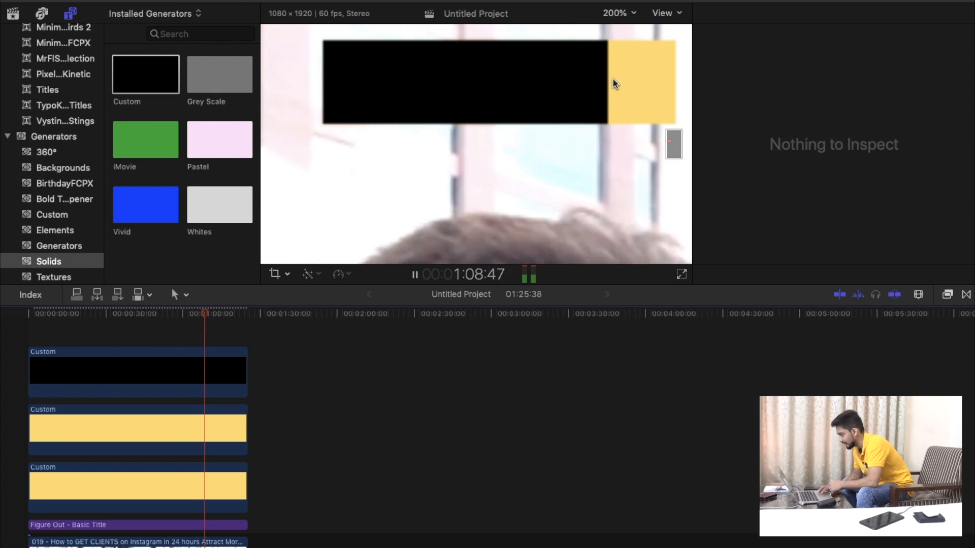
{"action": "left_click", "coordinate": [415, 275]}
{"action": "left_click", "coordinate": [31, 310]}
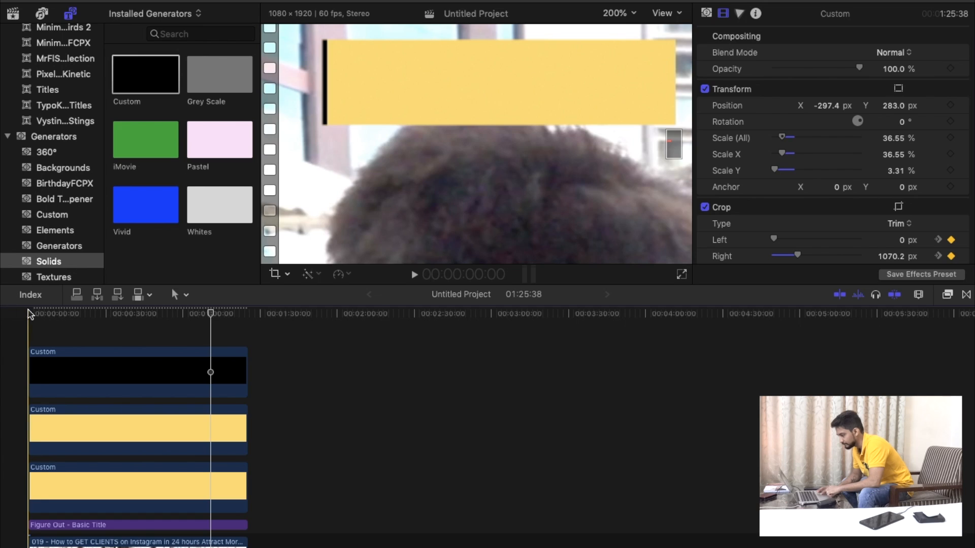
Fit the whole vertical frame in the viewer and play the opening seconds to review the overall layout and progress bar.
{"action": "left_click", "coordinate": [619, 14]}
{"action": "left_click", "coordinate": [626, 28]}
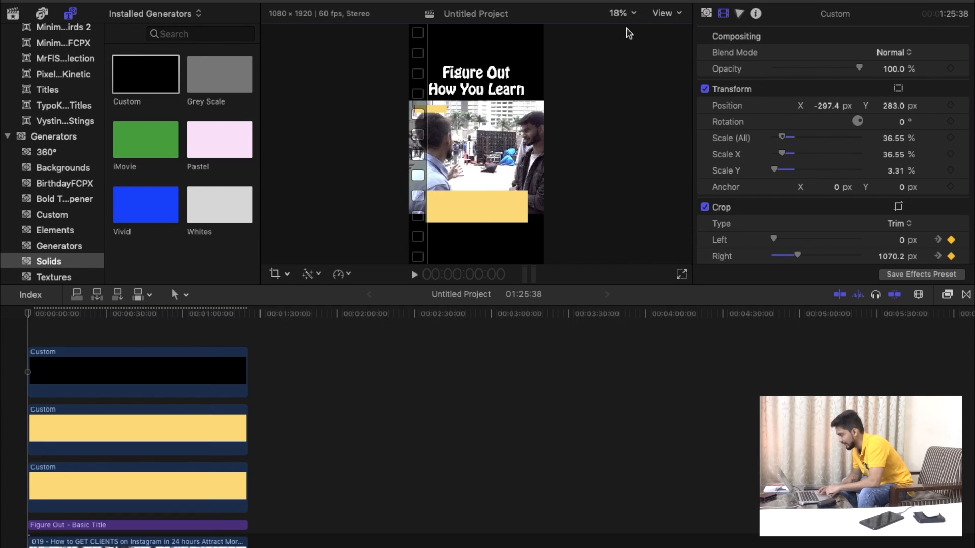
{"action": "left_click", "coordinate": [414, 275]}
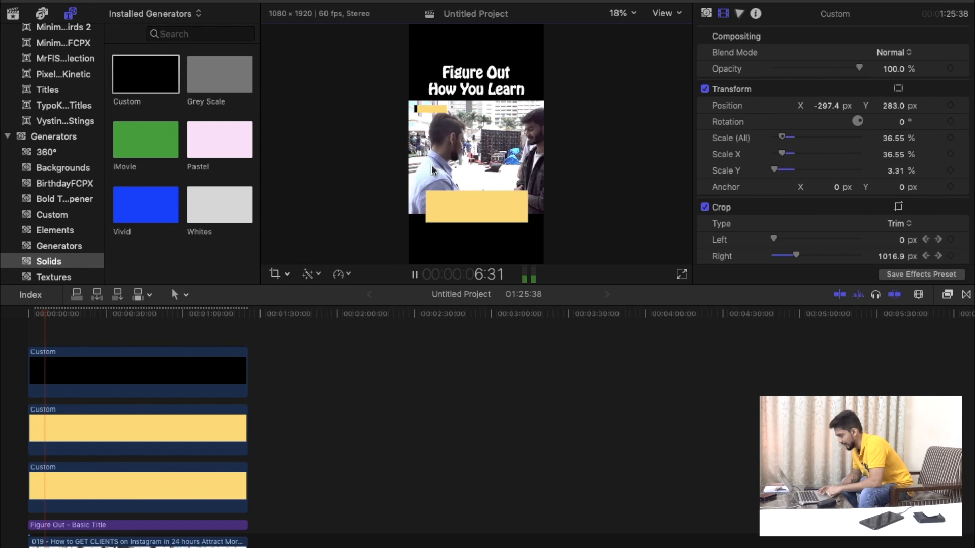
{"action": "key", "text": "space"}
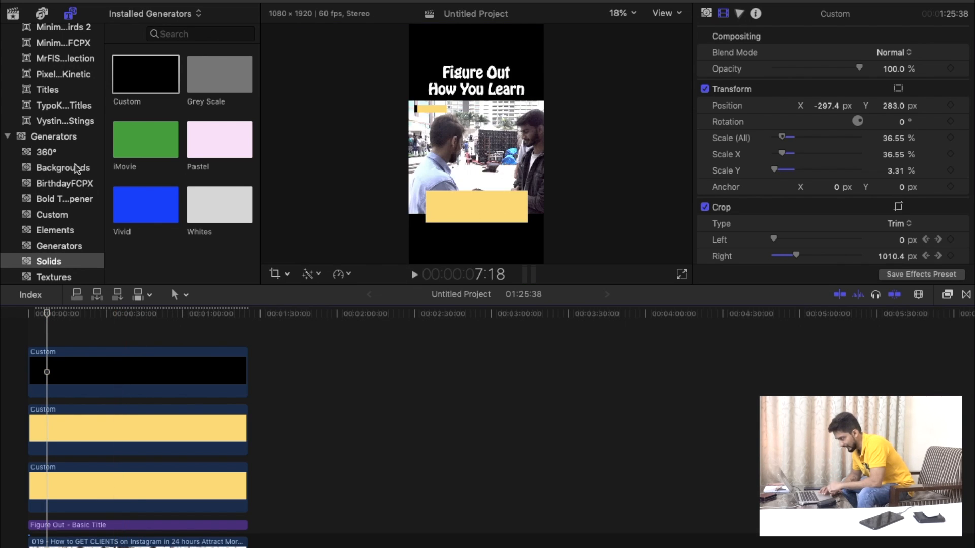
{"action": "scroll", "coordinate": [76, 168], "scroll_direction": "up", "scroll_amount": 5}
{"action": "scroll", "coordinate": [76, 169], "scroll_direction": "down", "scroll_amount": 2}
{"action": "scroll", "coordinate": [75, 169], "scroll_direction": "down", "scroll_amount": 3}
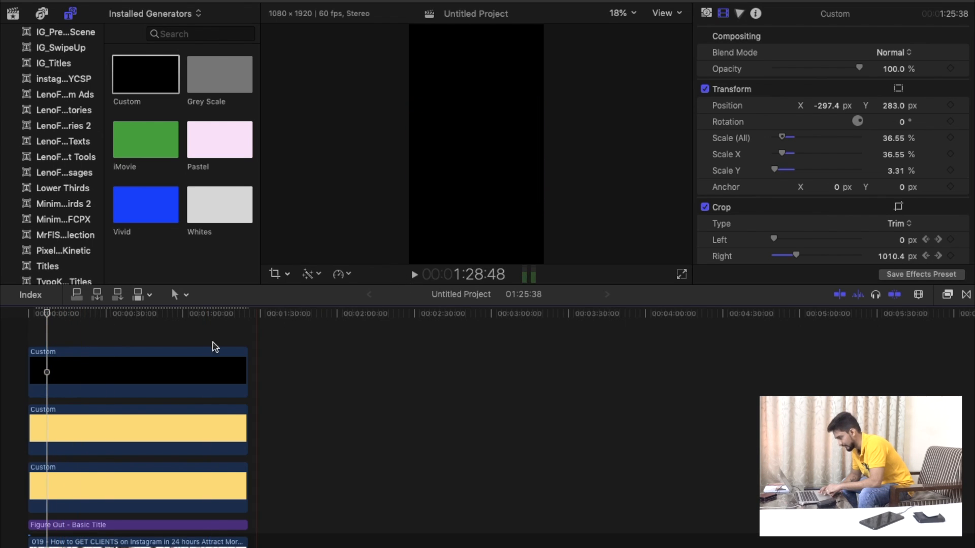
{"action": "key", "text": "Home"}
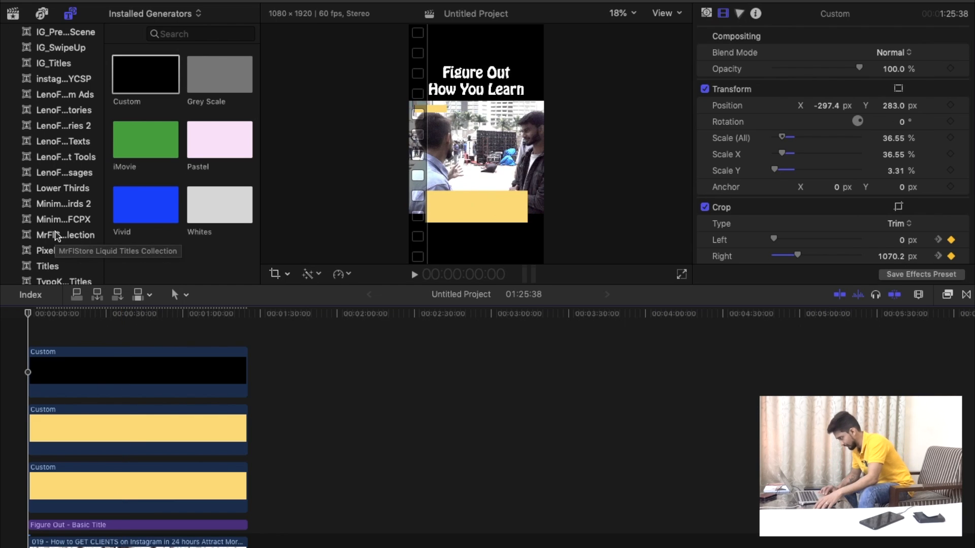
{"action": "scroll", "coordinate": [57, 235], "scroll_direction": "down", "scroll_amount": 5}
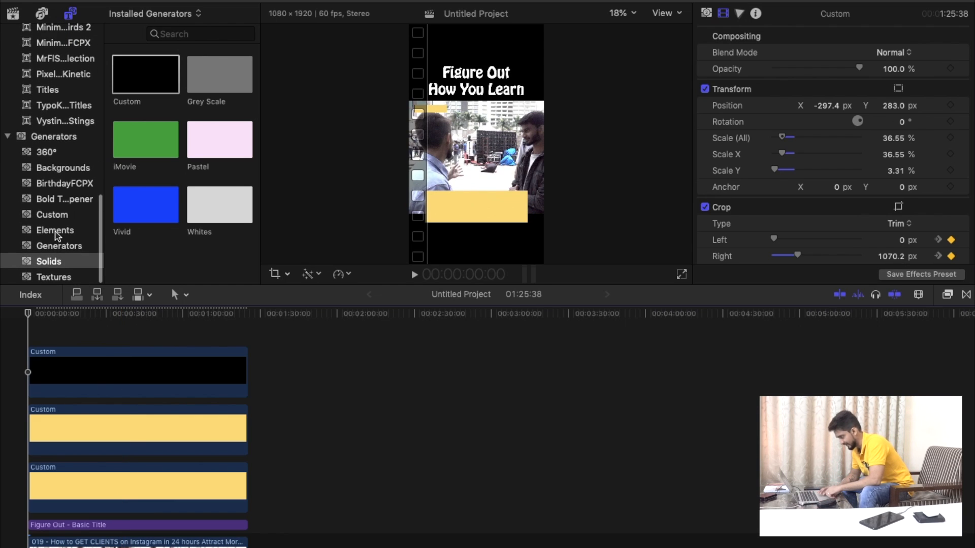
{"action": "key", "text": "space"}
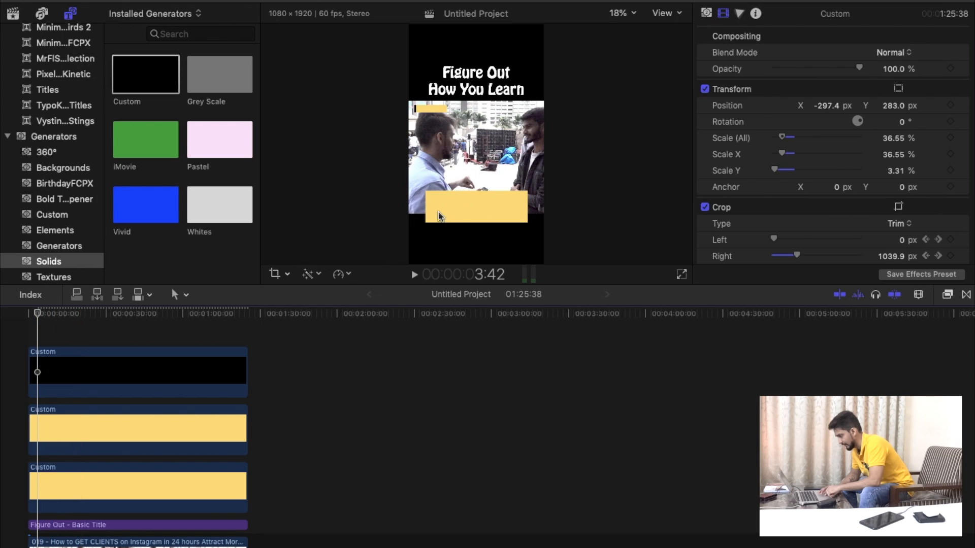
{"action": "left_click", "coordinate": [30, 315]}
Add a Basic Title above the black bar clip at the timeline start and extend it to the project's end.
{"action": "scroll", "coordinate": [51, 66], "scroll_direction": "up", "scroll_amount": 10}
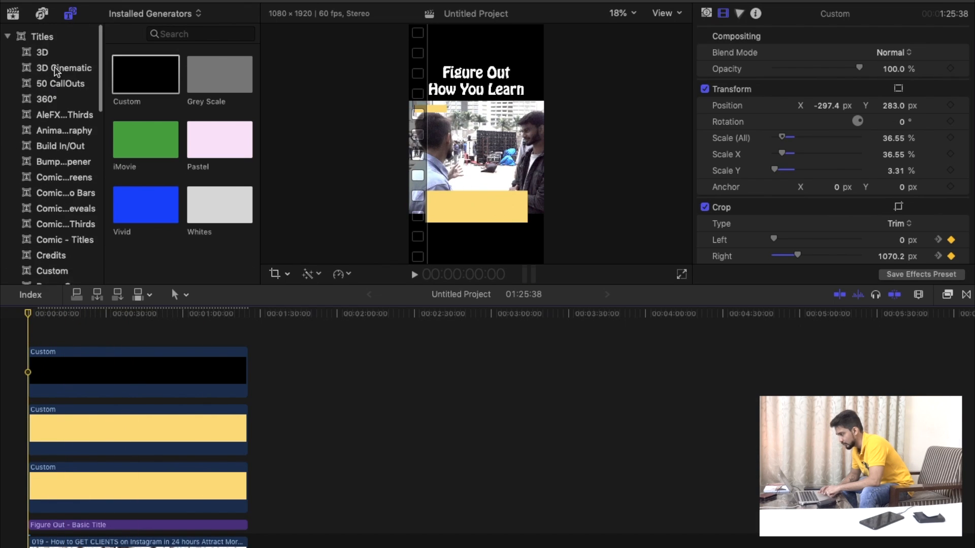
{"action": "left_click", "coordinate": [45, 32]}
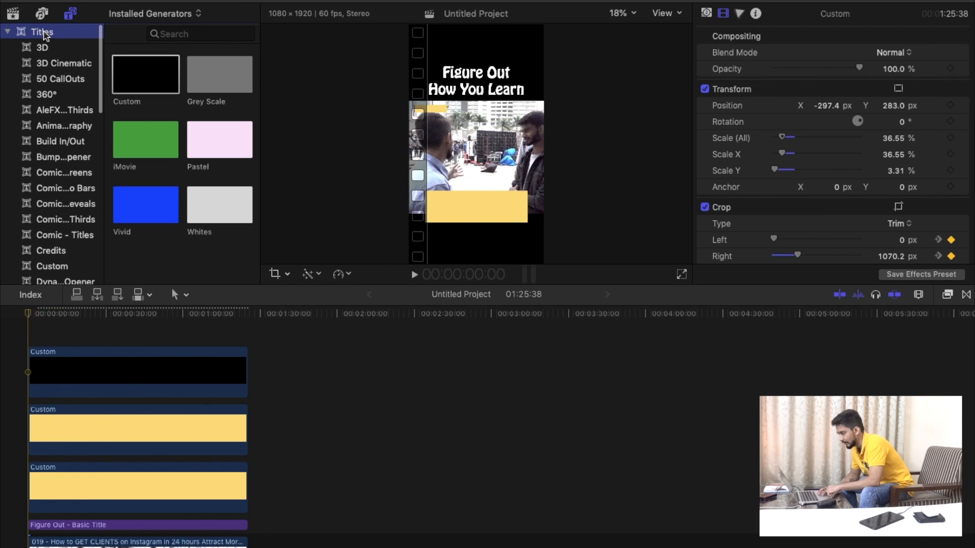
{"action": "left_click_drag", "start_coordinate": [155, 183], "coordinate": [249, 336]}
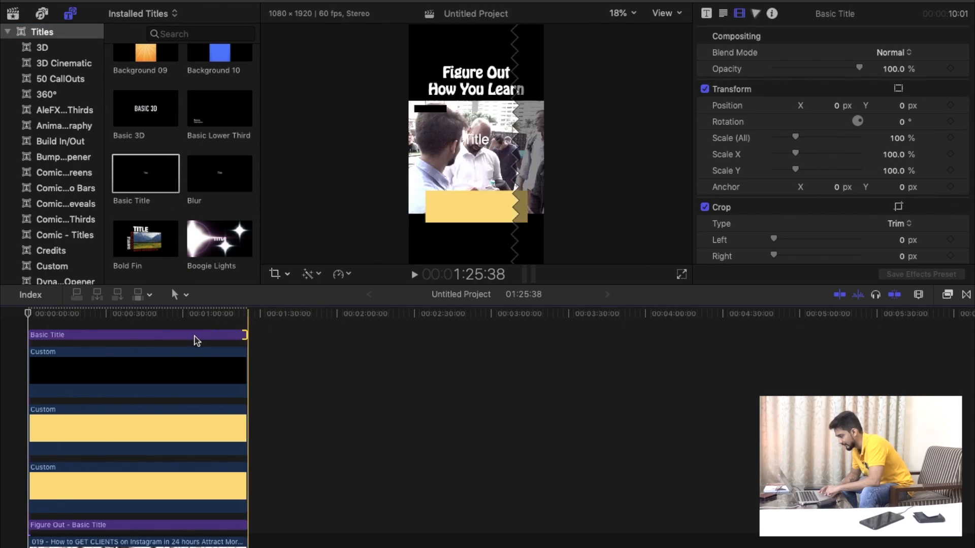
Move the new Basic Title's text down onto the yellow caption box.
{"action": "left_click", "coordinate": [170, 326]}
{"action": "left_click", "coordinate": [169, 336]}
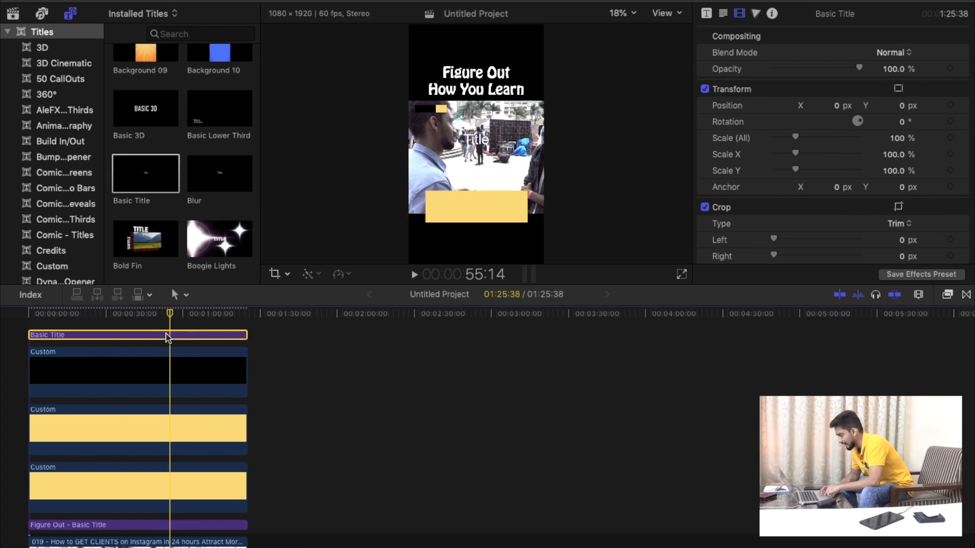
{"action": "left_click_drag", "start_coordinate": [476, 146], "coordinate": [475, 209]}
Set the caption title's face color to black.
{"action": "left_click", "coordinate": [724, 15]}
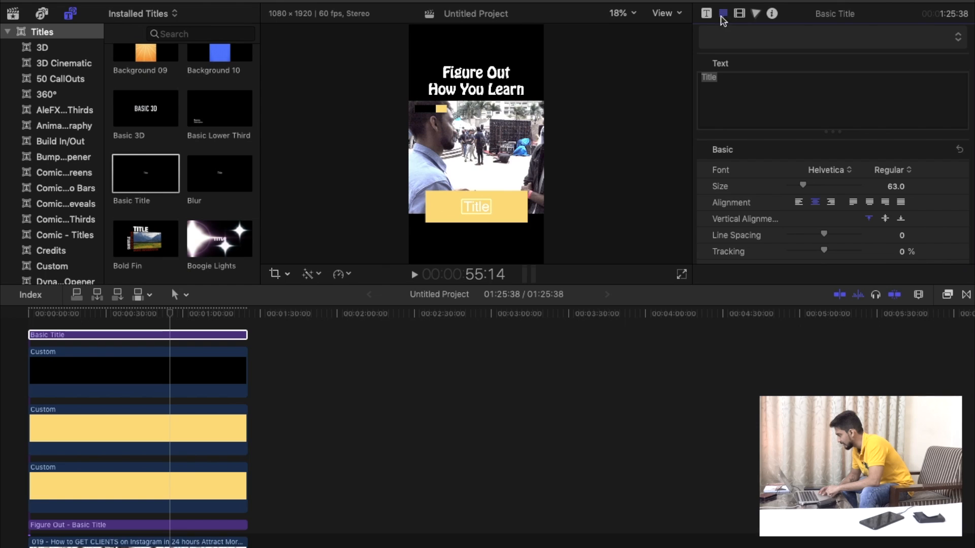
{"action": "scroll", "coordinate": [766, 190], "scroll_direction": "down", "scroll_amount": 15}
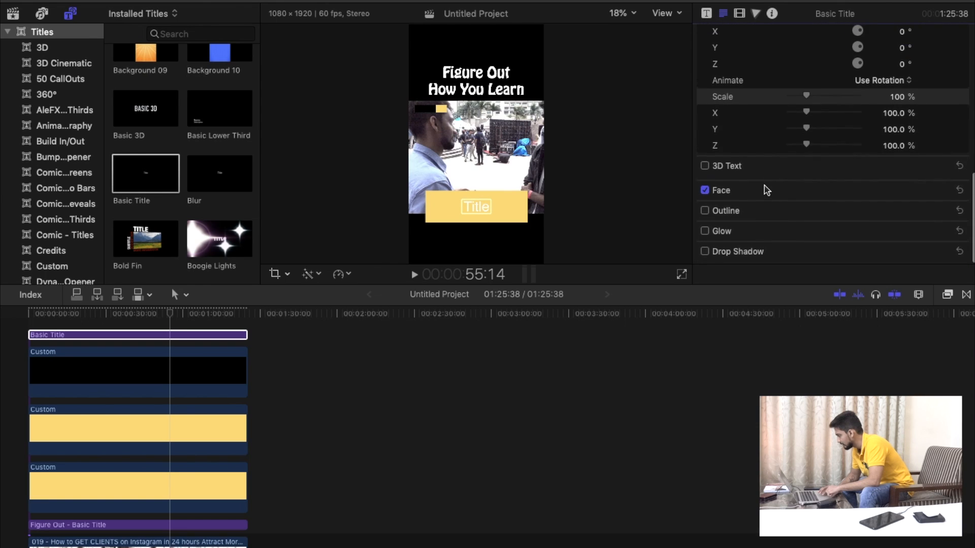
{"action": "left_click", "coordinate": [911, 228]}
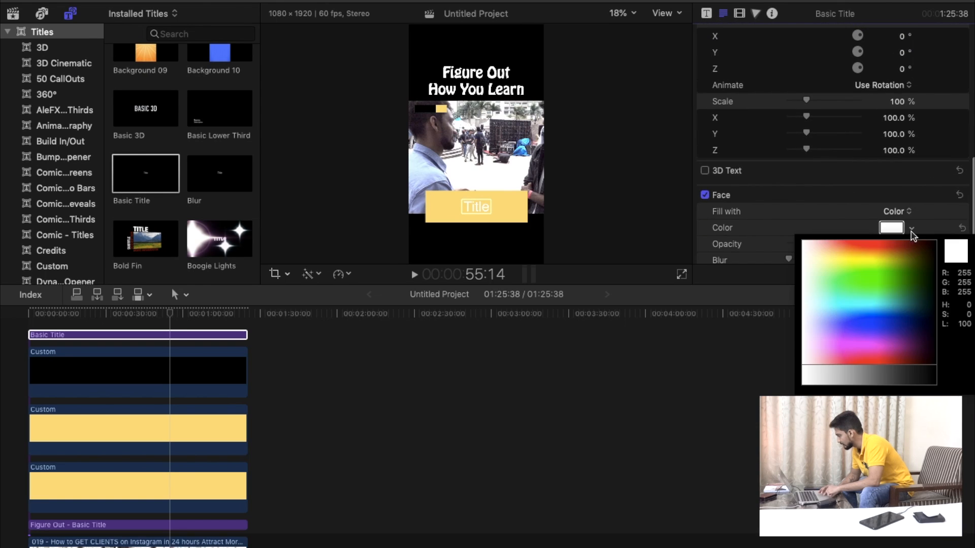
{"action": "left_click", "coordinate": [927, 246]}
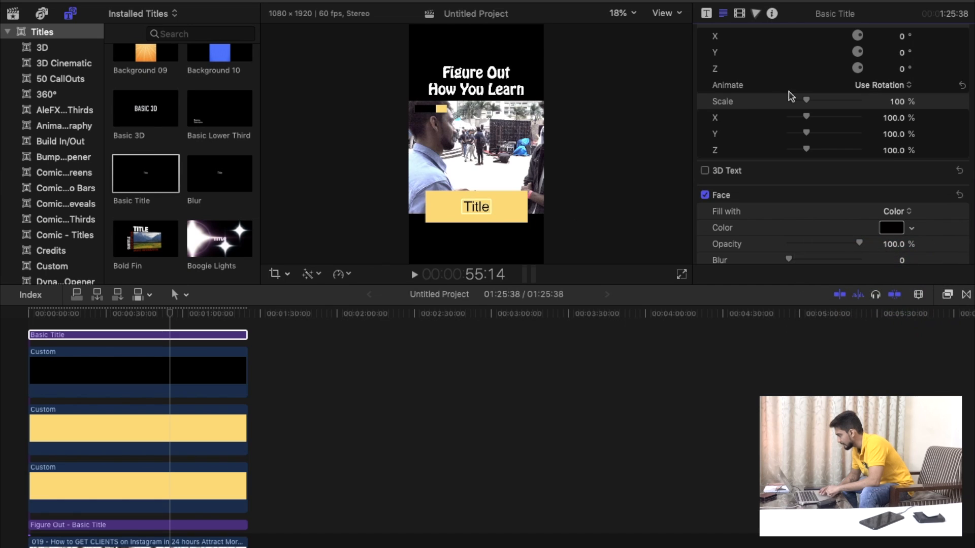
{"action": "scroll", "coordinate": [791, 96], "scroll_direction": "up", "scroll_amount": 10}
Enable Transform for the caption title and give it the saved text style Instagram Caption Latest.
{"action": "left_click", "coordinate": [288, 275]}
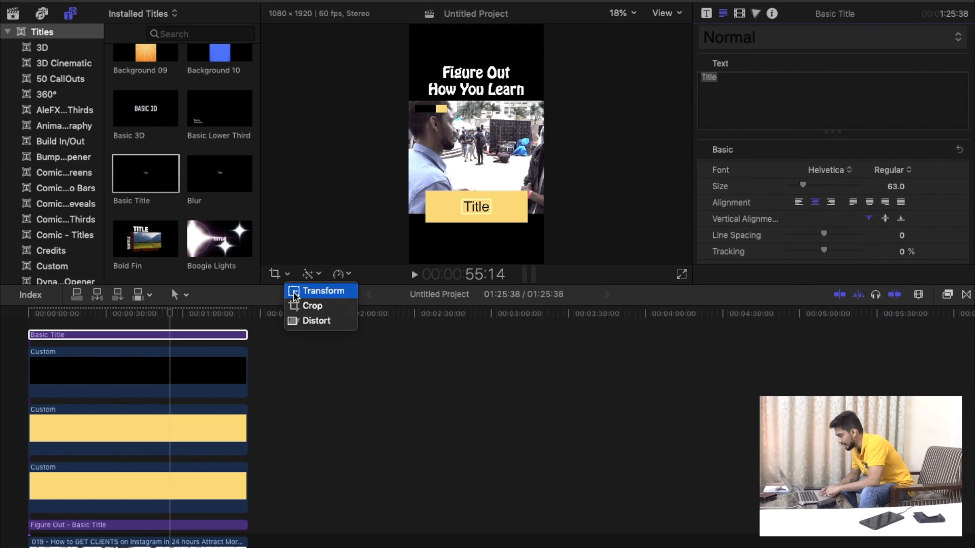
{"action": "left_click", "coordinate": [315, 290]}
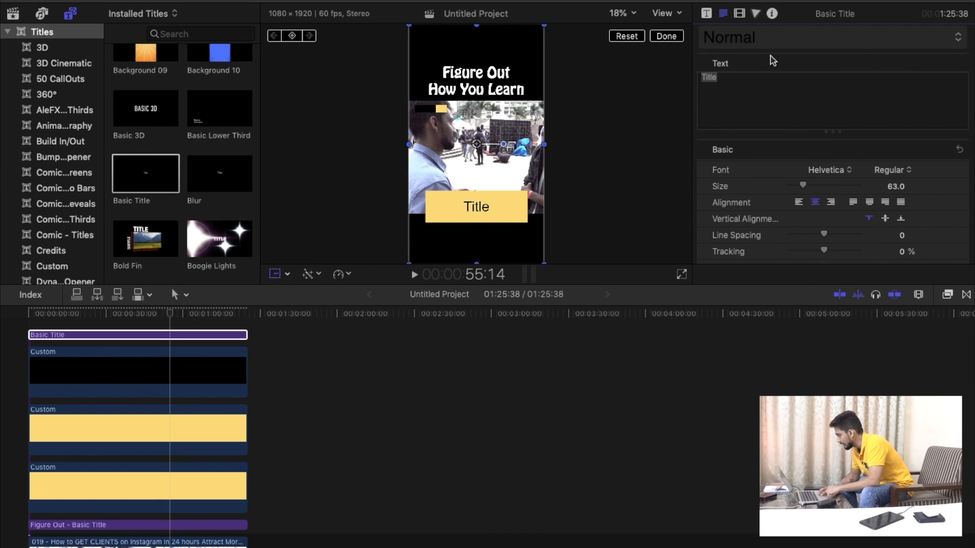
{"action": "left_click", "coordinate": [827, 171]}
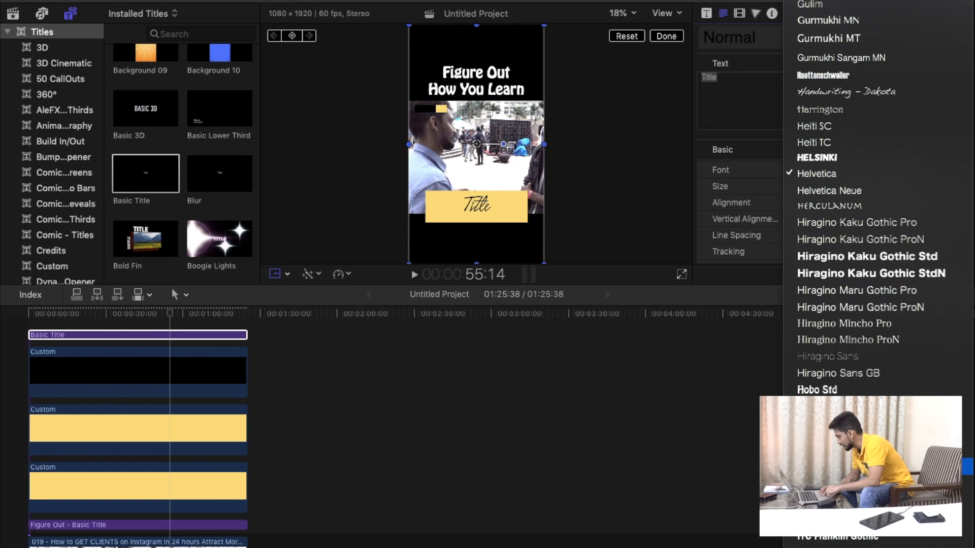
{"action": "left_click", "coordinate": [742, 54]}
{"action": "left_click", "coordinate": [740, 41]}
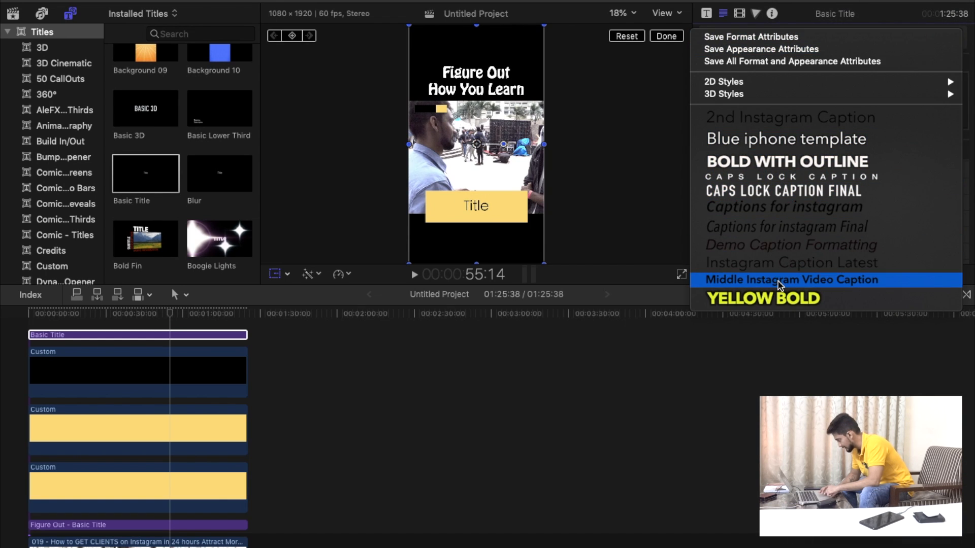
{"action": "left_click", "coordinate": [780, 264]}
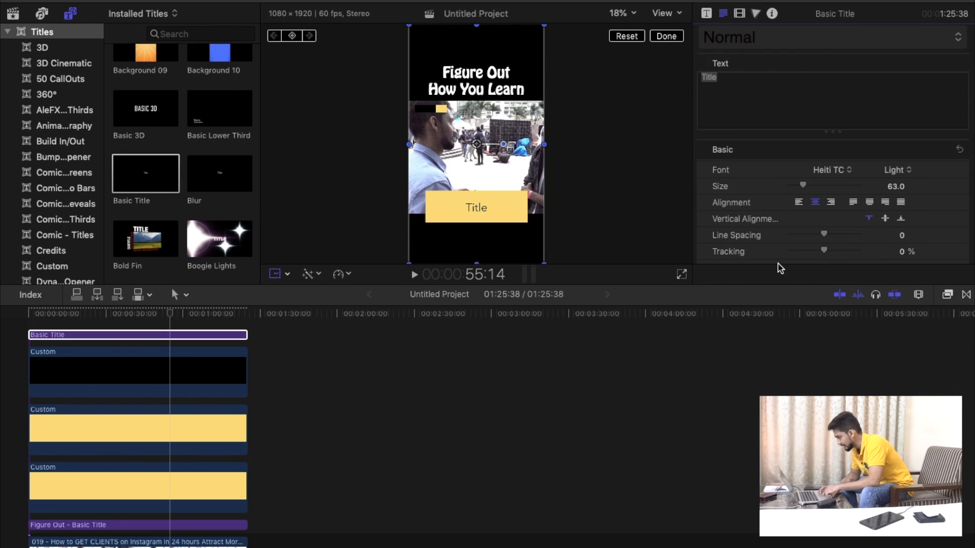
Nudge the caption title slightly upward inside the yellow box.
{"action": "left_click", "coordinate": [162, 339]}
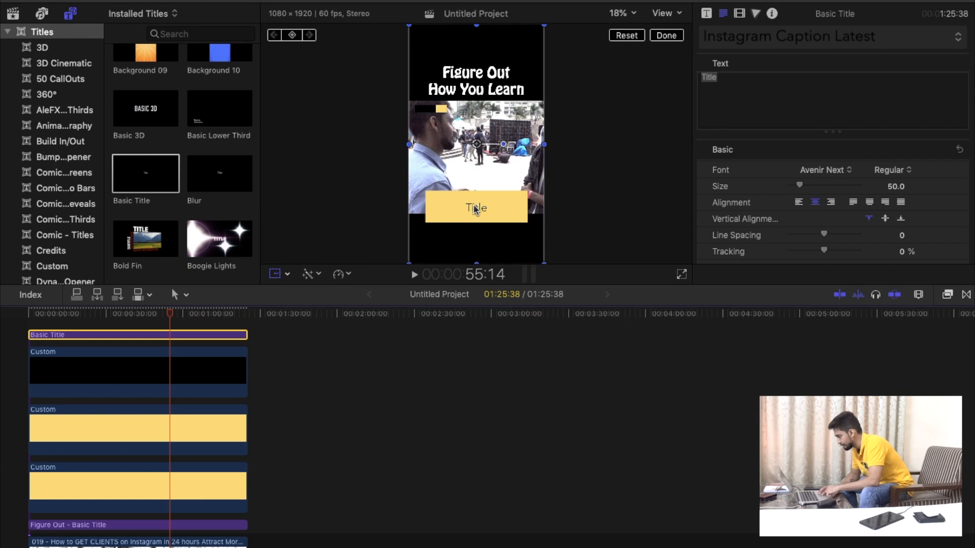
{"action": "left_click", "coordinate": [472, 143]}
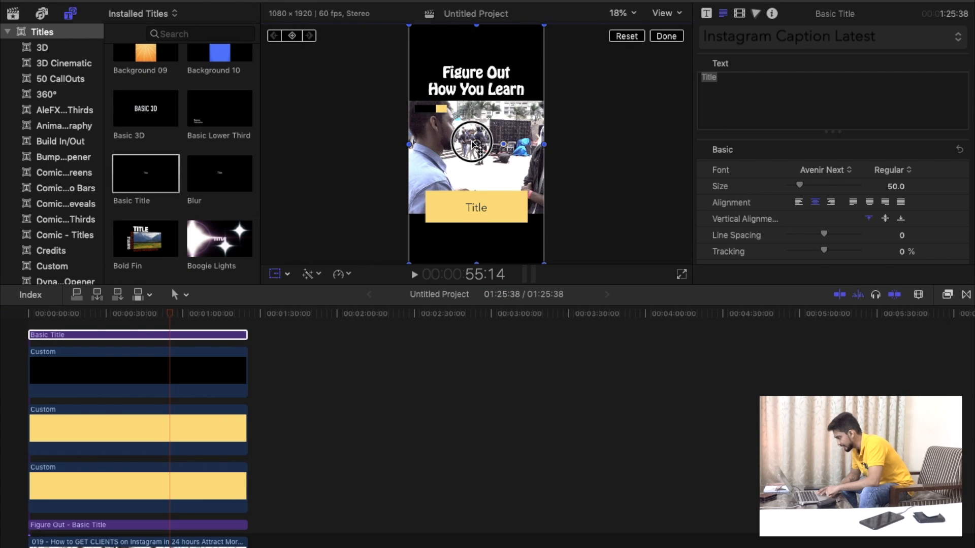
{"action": "left_click", "coordinate": [170, 335]}
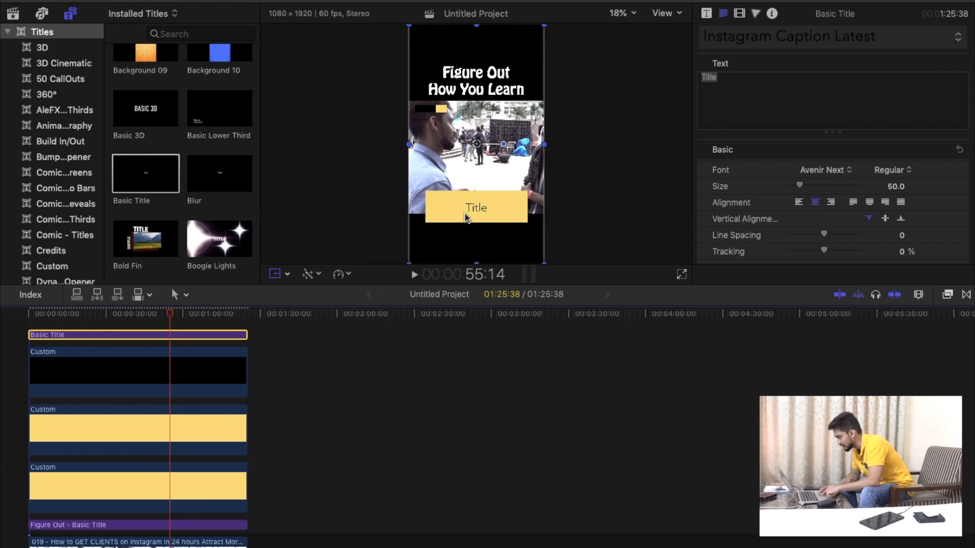
{"action": "left_click_drag", "start_coordinate": [487, 210], "coordinate": [487, 208]}
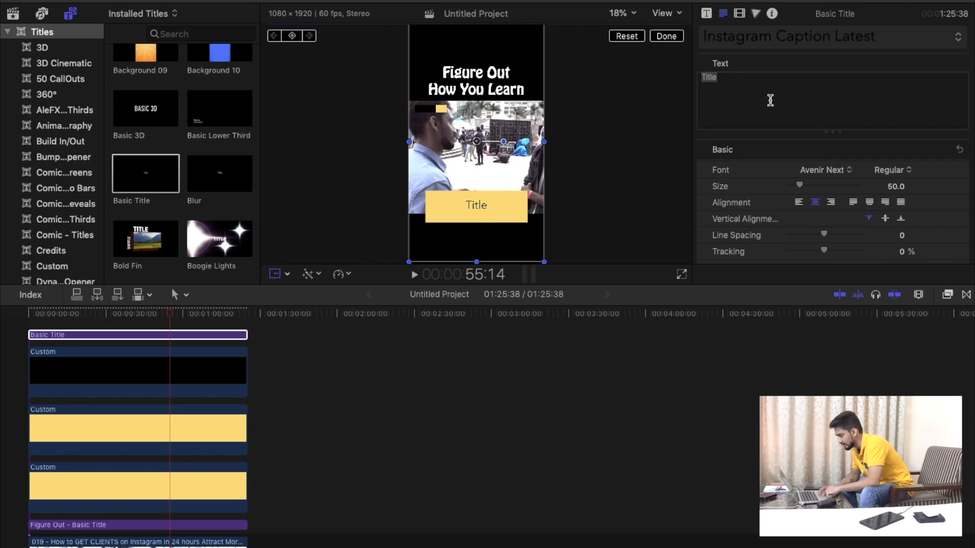
At the timeline start, replace the caption text with "Whatever you say" and set its size to 37.
{"action": "left_click", "coordinate": [29, 314]}
{"action": "key", "text": "shift+z"}
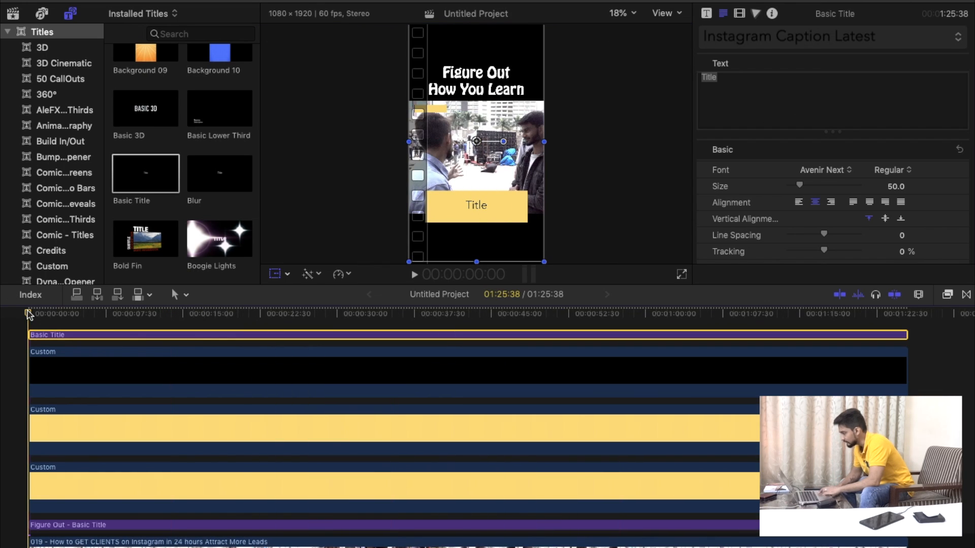
{"action": "left_click", "coordinate": [724, 91]}
{"action": "type", "text": "Whate"}
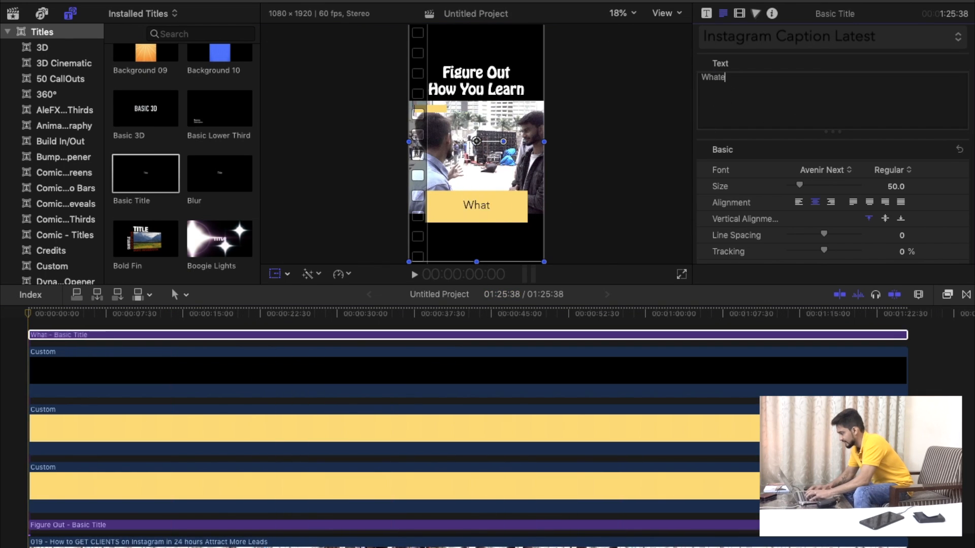
{"action": "type", "text": "ver you say"}
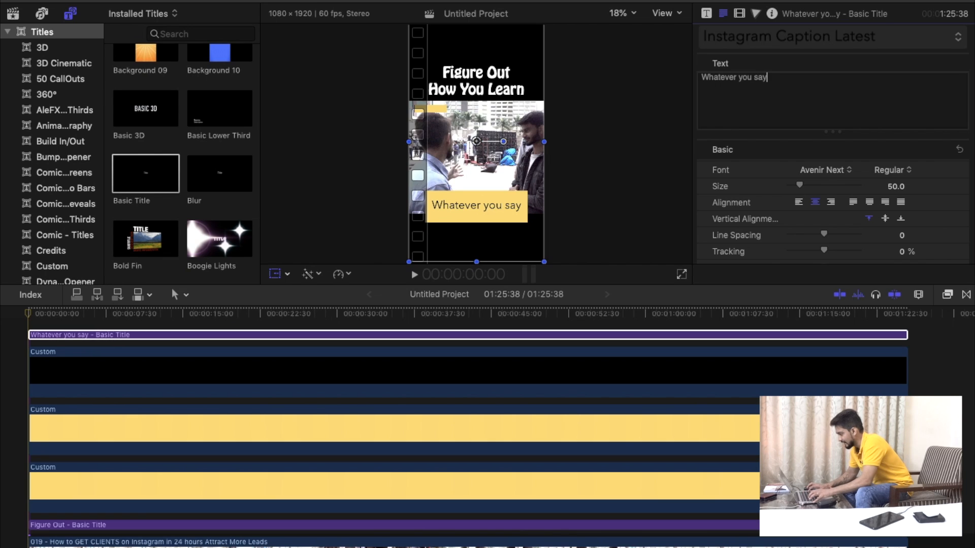
{"action": "left_click_drag", "start_coordinate": [800, 186], "coordinate": [798, 189]}
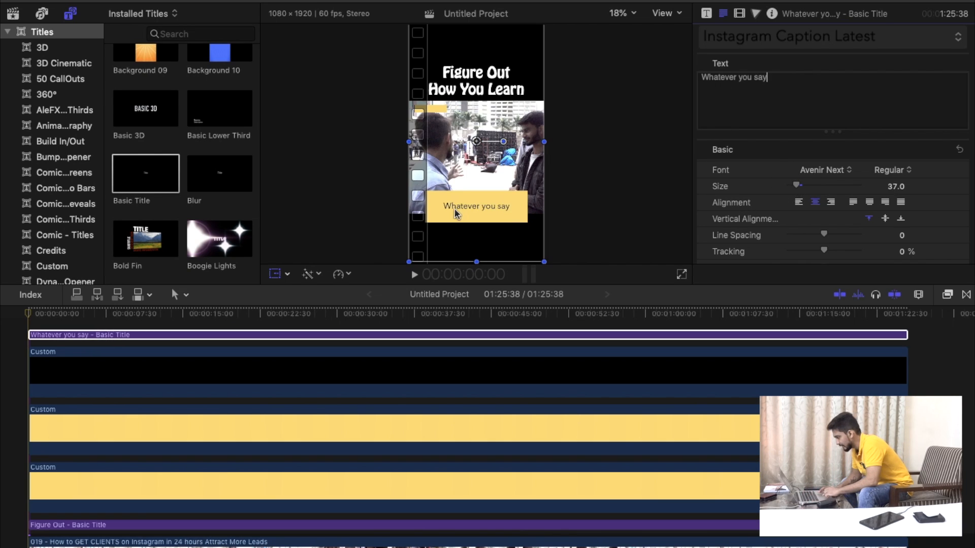
Raise the caption title to about Y 60 px and add the second line "you space over".
{"action": "left_click_drag", "start_coordinate": [477, 209], "coordinate": [478, 205]}
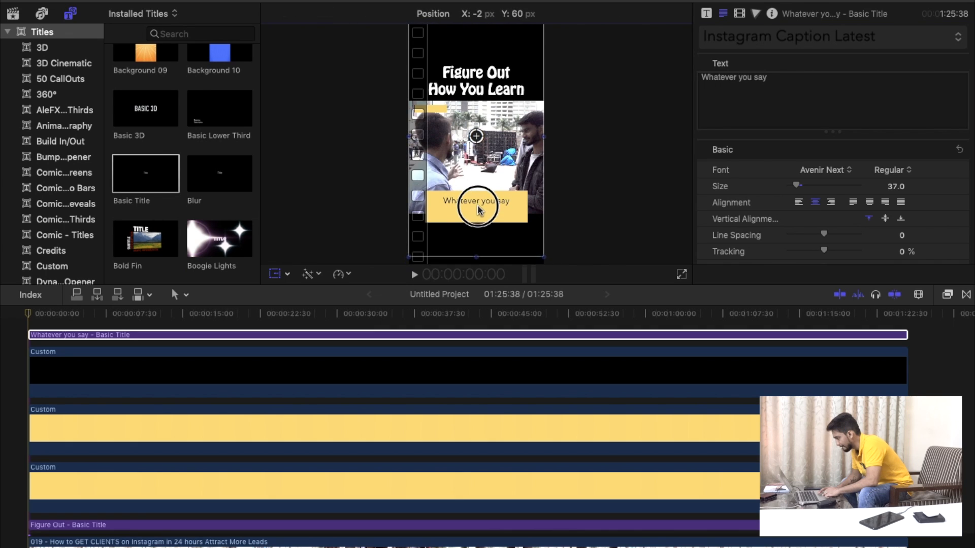
{"action": "left_click", "coordinate": [865, 80]}
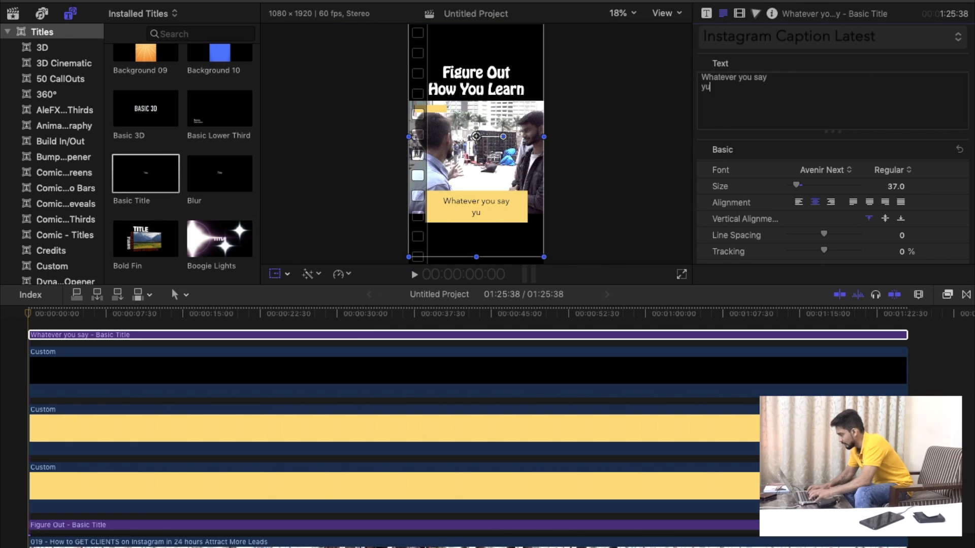
{"action": "type", "text": "yu"}
{"action": "key", "text": "BackSpace"}
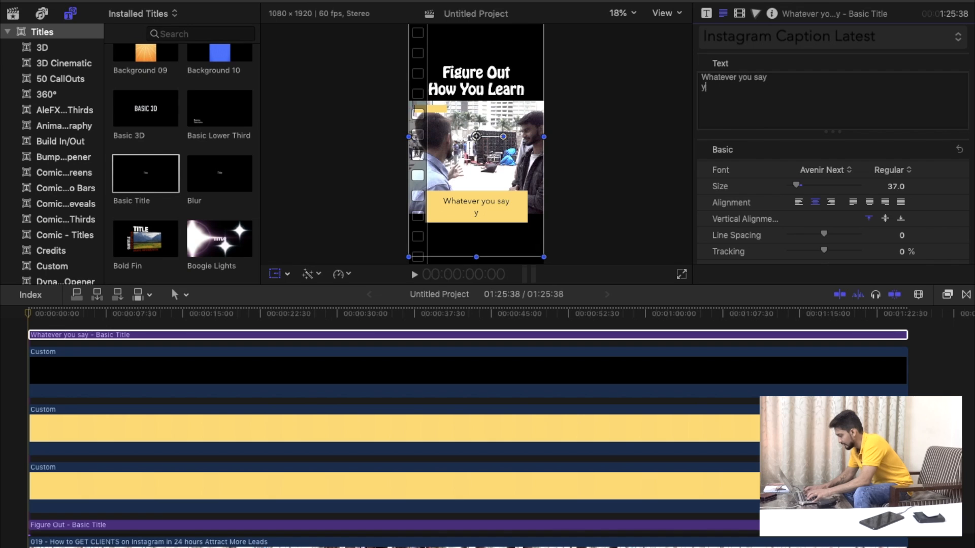
{"action": "type", "text": "ou space over "}
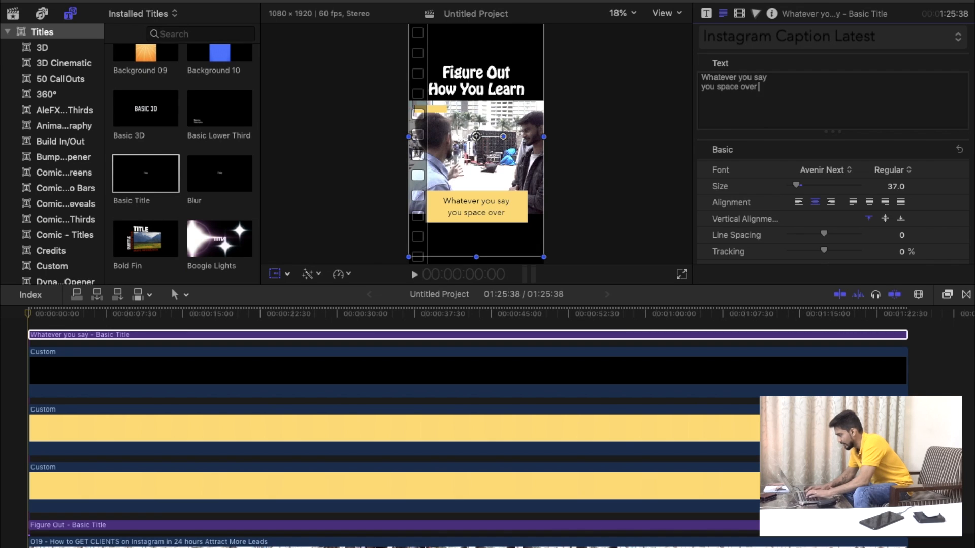
{"action": "type", "text": "here"}
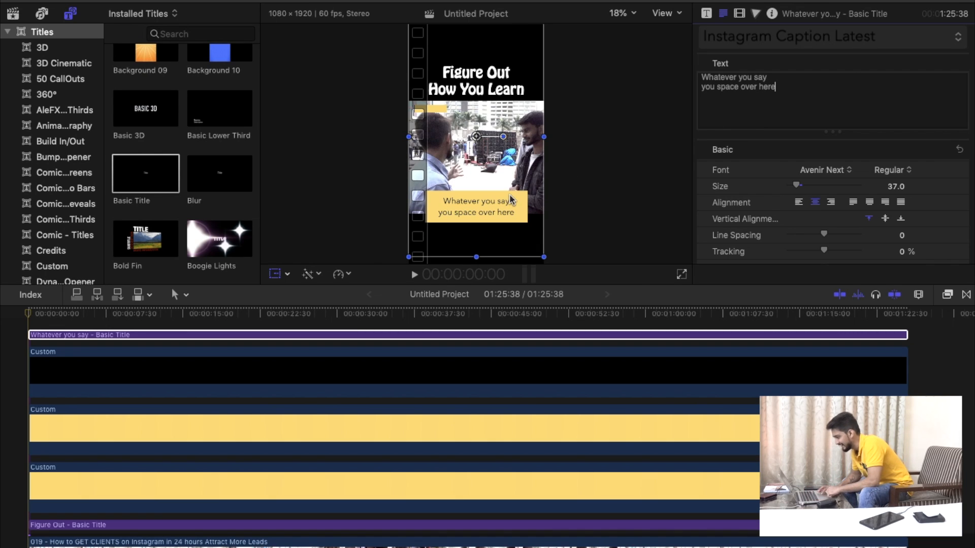
Finish the caption's second line as "you space over here" and split the caption title at 9:18.
{"action": "left_click", "coordinate": [28, 316]}
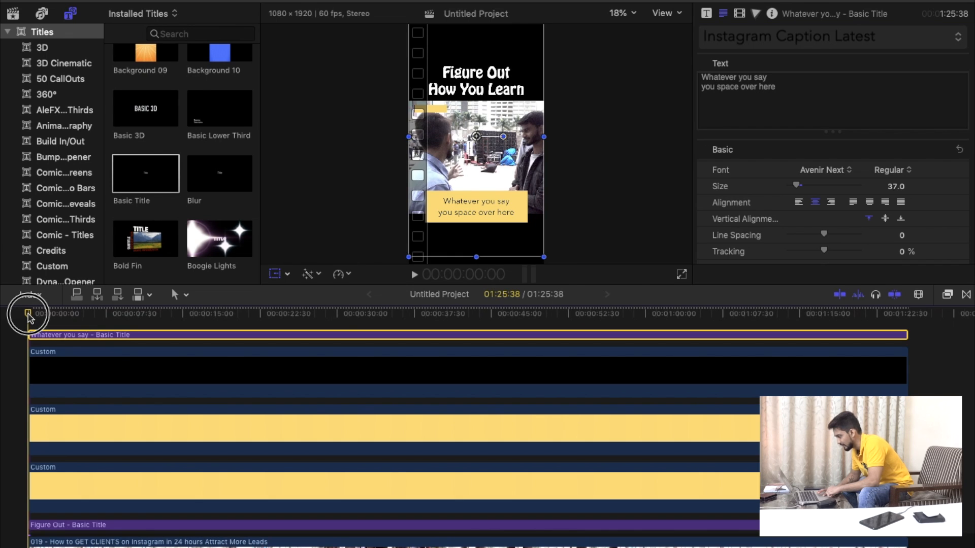
{"action": "left_click_drag", "start_coordinate": [29, 316], "coordinate": [125, 318]}
{"action": "left_click", "coordinate": [126, 338]}
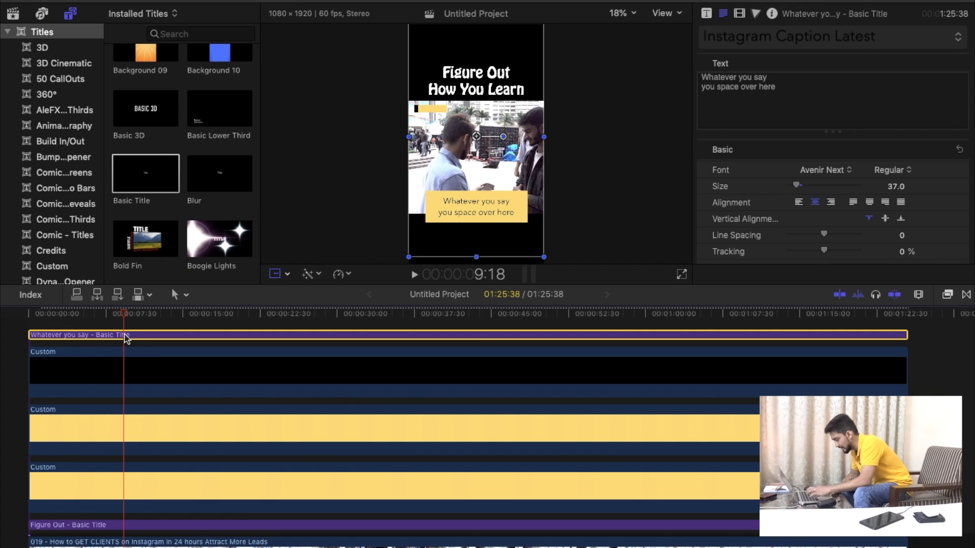
{"action": "key", "text": "super+b"}
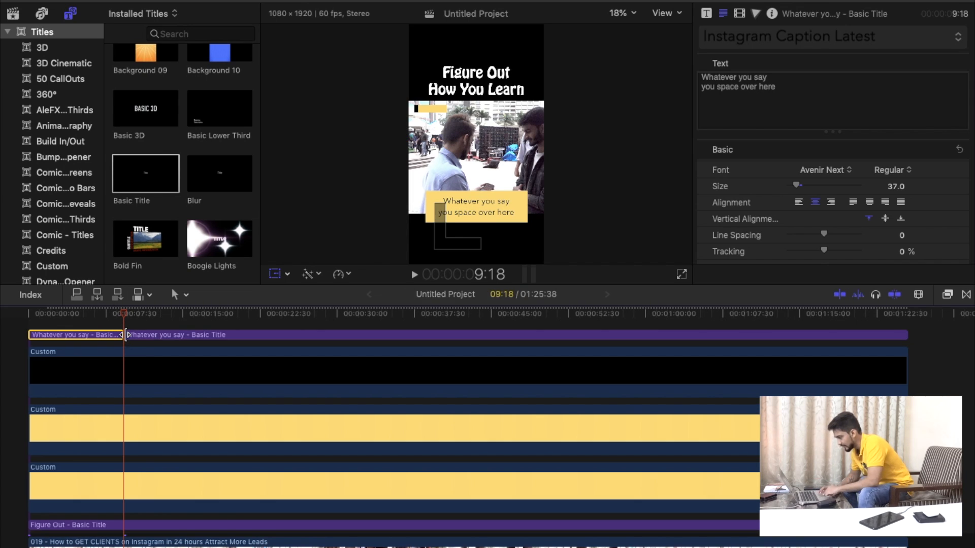
Replace the text of the caption segment after the split with "you write the new" and "thing and proceed" on two lines.
{"action": "scroll", "coordinate": [119, 435], "scroll_direction": "up", "scroll_amount": 2}
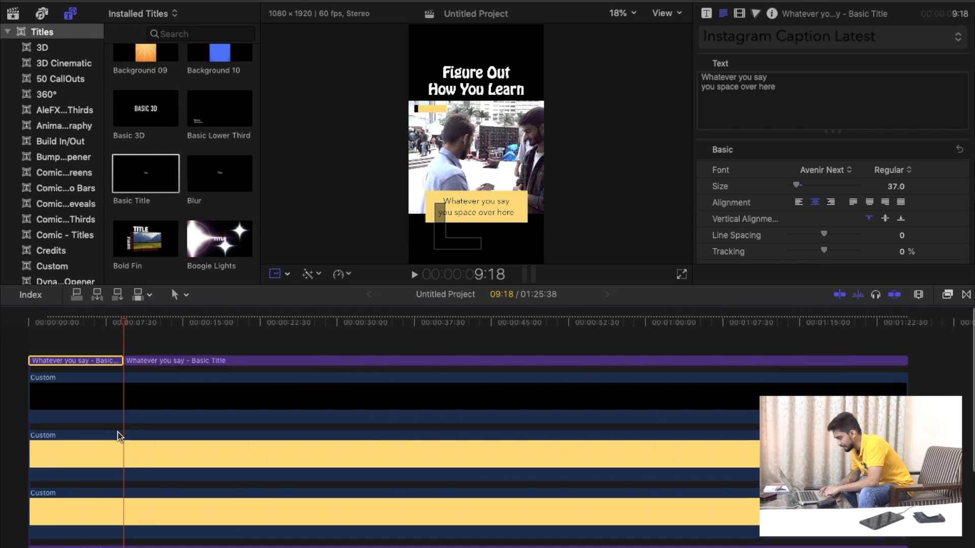
{"action": "left_click", "coordinate": [157, 350]}
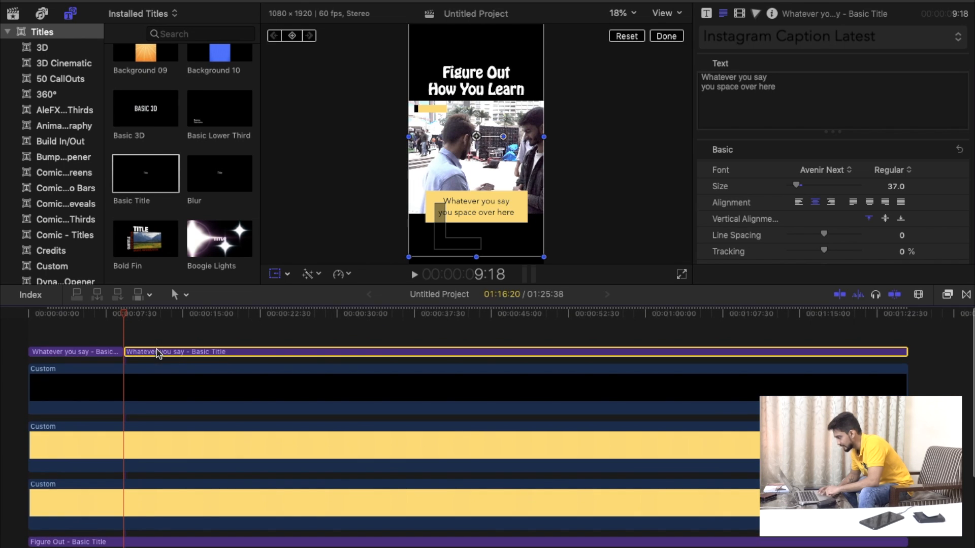
{"action": "triple_click", "coordinate": [775, 93]}
{"action": "key", "text": "super+a"}
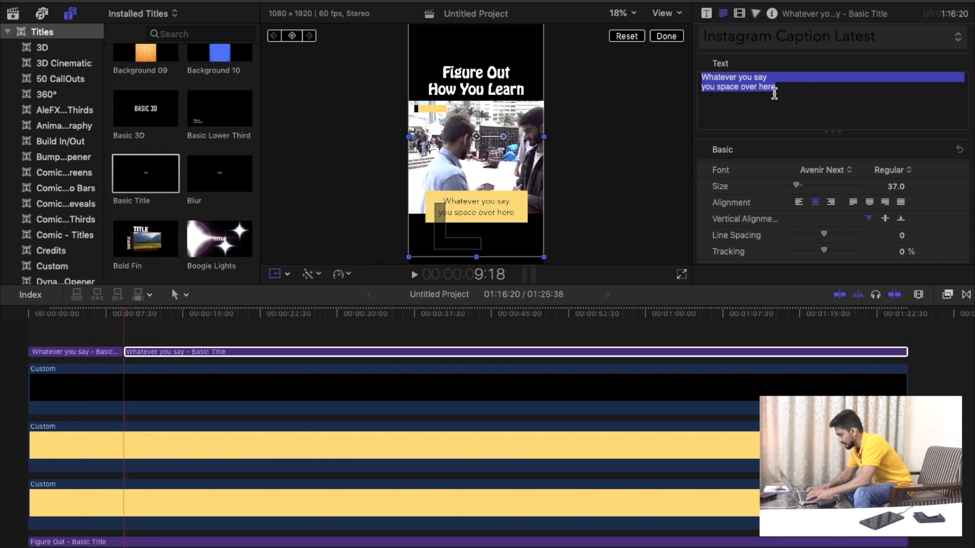
{"action": "type", "text": "you write the new"}
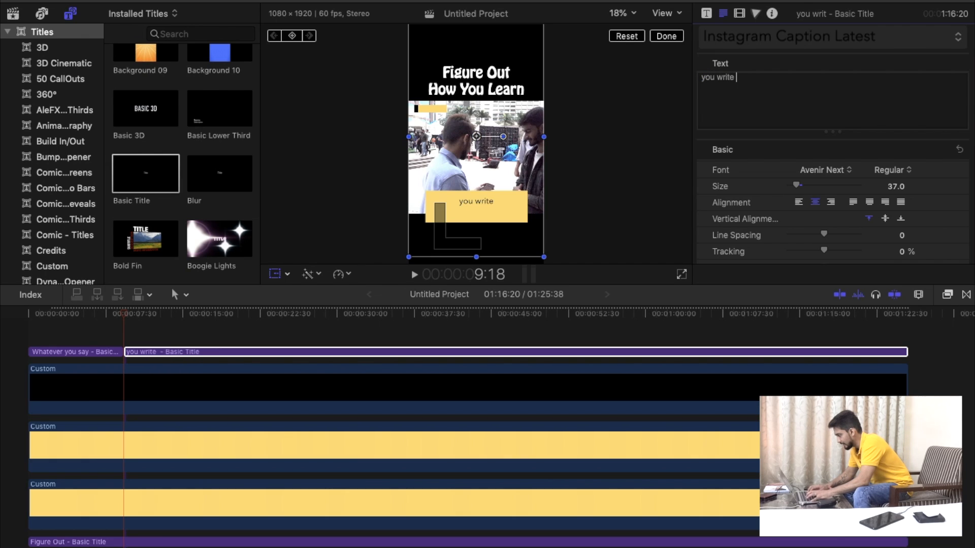
{"action": "key", "text": "Return"}
{"action": "type", "text": "thing and proceed"}
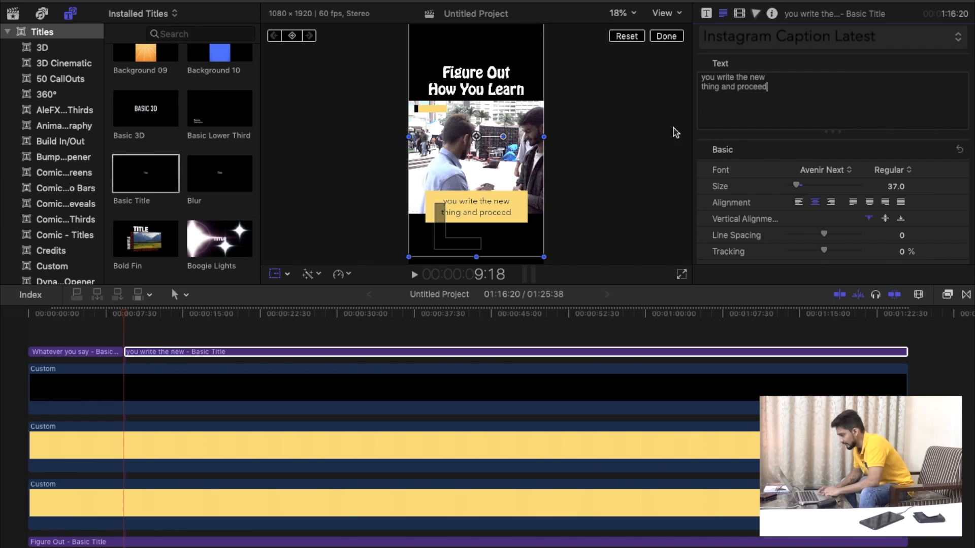
Split the "you write the new" caption title at 17:54.
{"action": "left_click_drag", "start_coordinate": [129, 320], "coordinate": [212, 316]}
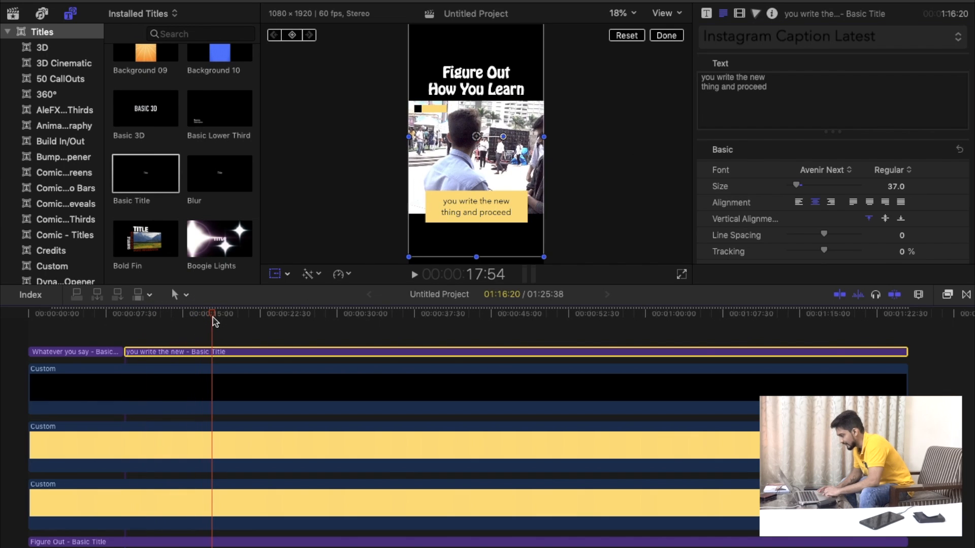
{"action": "left_click", "coordinate": [211, 356]}
{"action": "left_click", "coordinate": [213, 352]}
{"action": "key", "text": "super+b"}
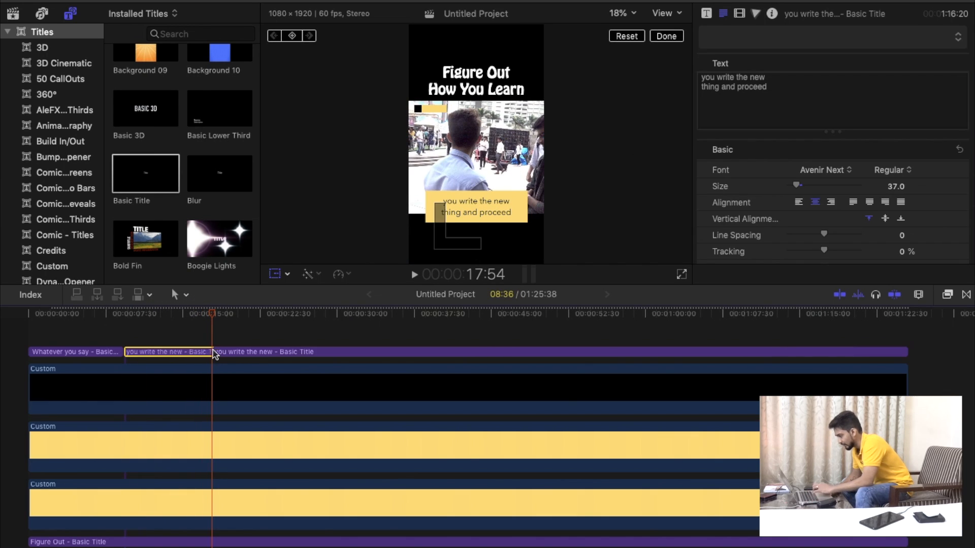
Replace the third caption segment's text with "and that's how you" and "write the subtitles." on two lines.
{"action": "left_click", "coordinate": [252, 352]}
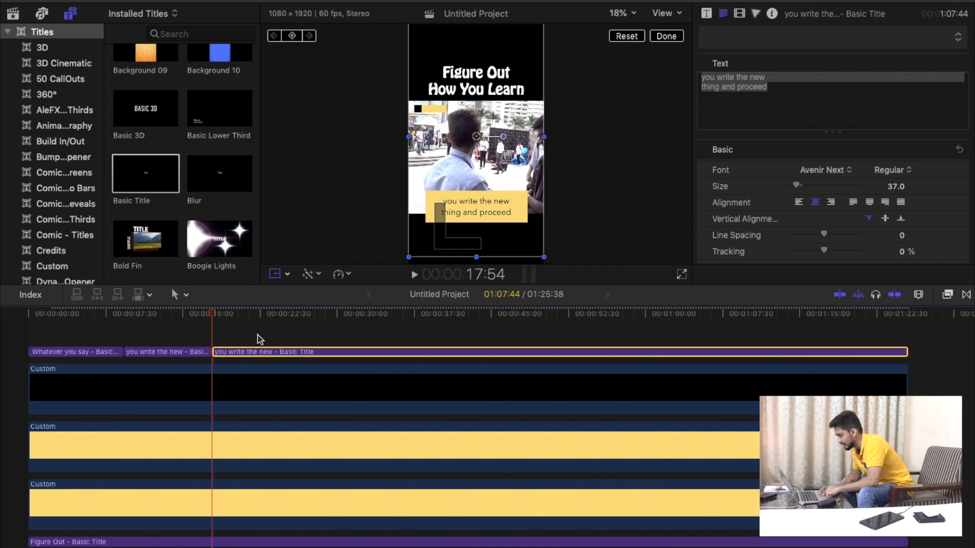
{"action": "left_click", "coordinate": [774, 111]}
{"action": "key", "text": "super+a"}
{"action": "type", "text": "and "}
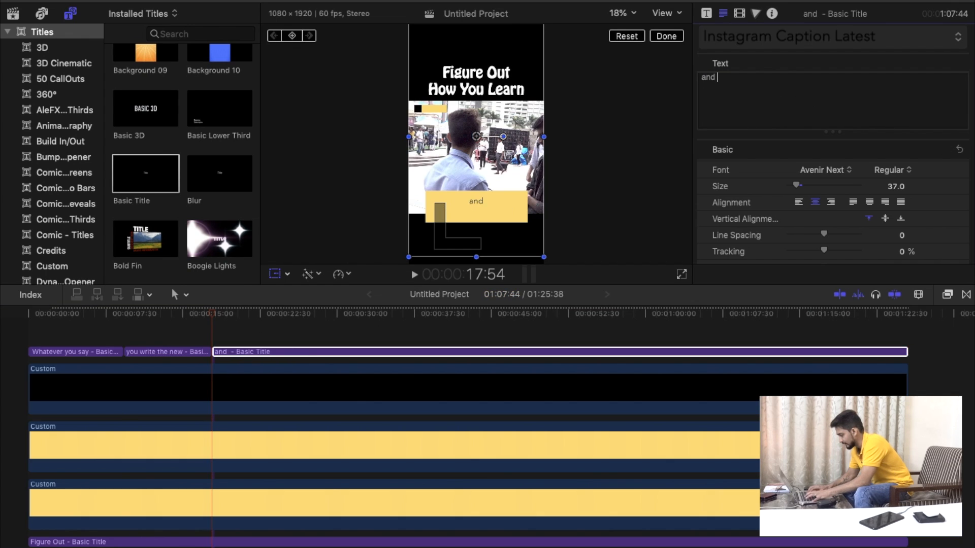
{"action": "type", "text": "that's how you"}
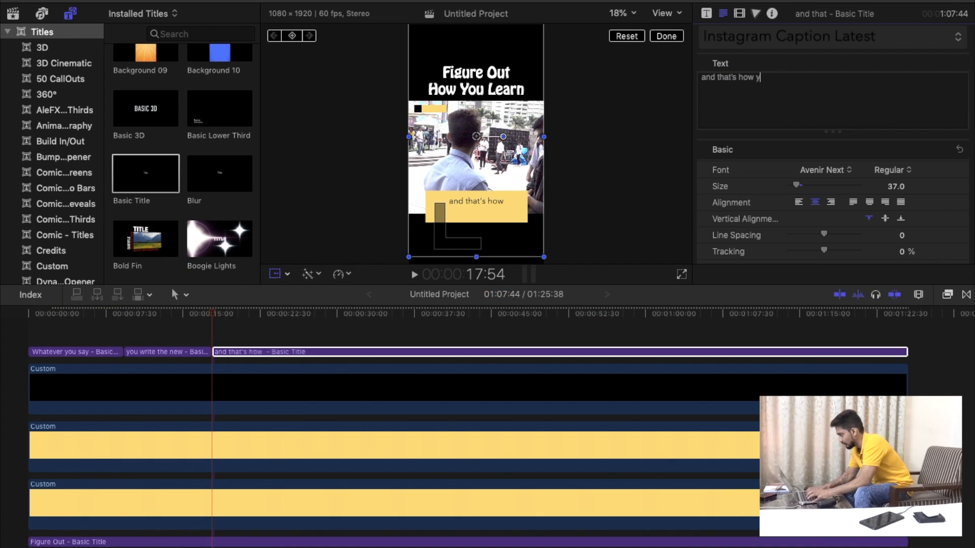
{"action": "key", "text": "Return"}
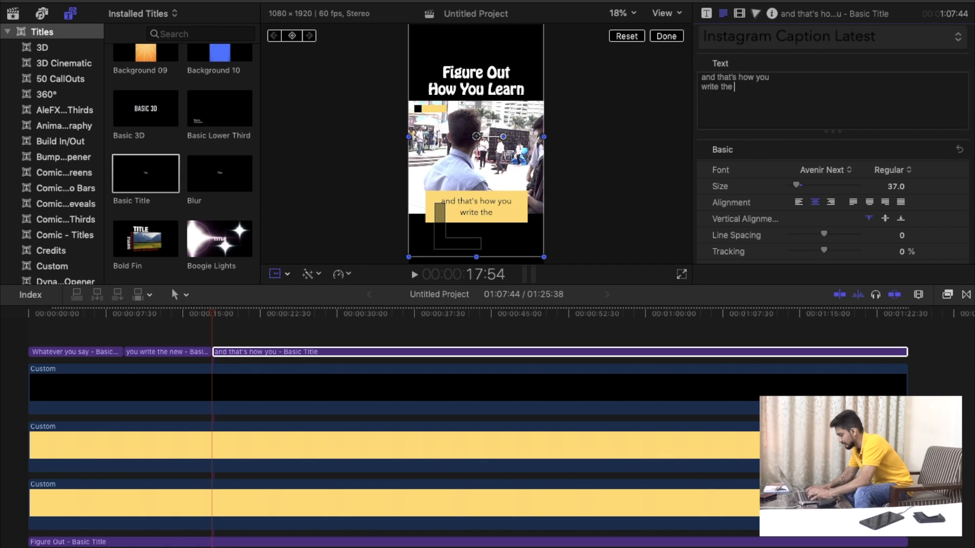
{"action": "type", "text": "write the subtite"}
{"action": "key", "text": "BackSpace"}
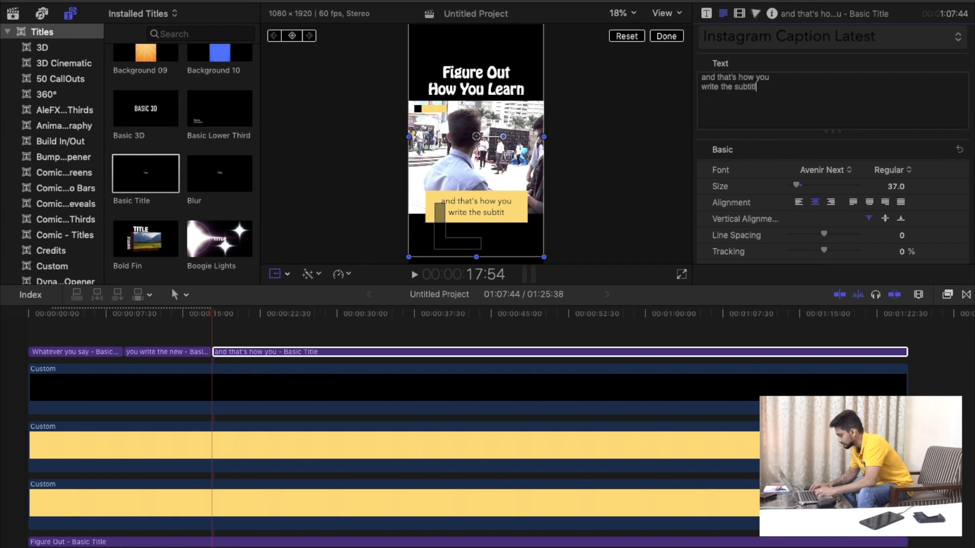
{"action": "type", "text": "les."}
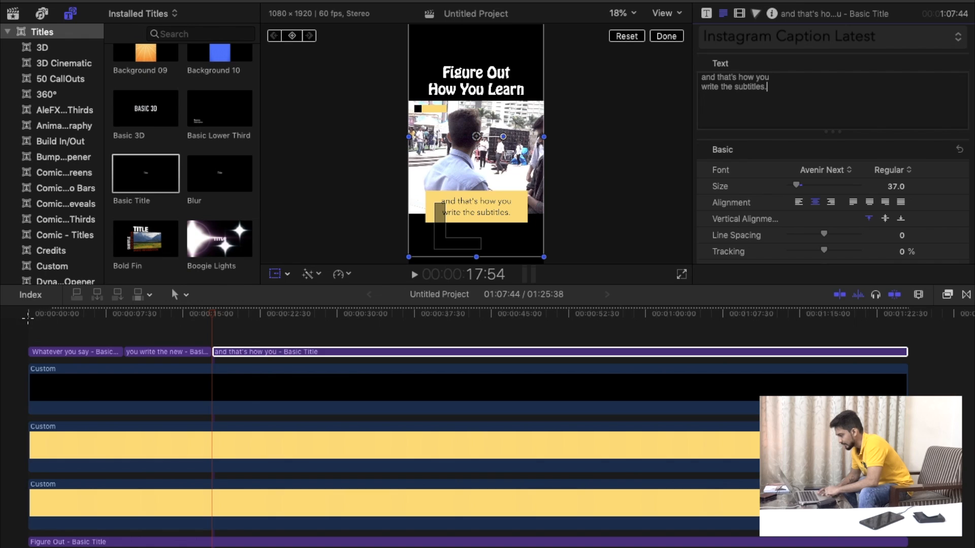
Play the project from the start and check the transitions between the three captions.
{"action": "left_click", "coordinate": [28, 317]}
{"action": "left_click", "coordinate": [415, 275]}
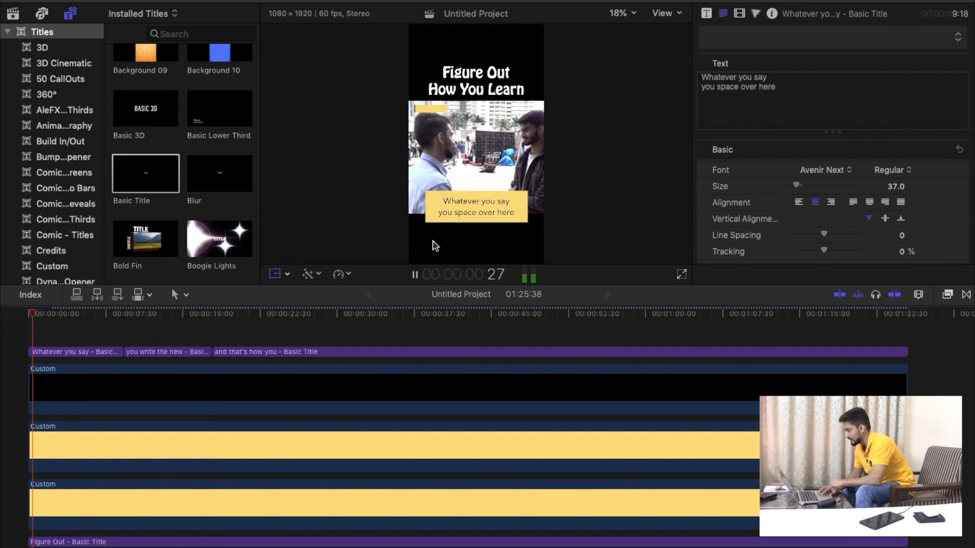
{"action": "left_click", "coordinate": [116, 338]}
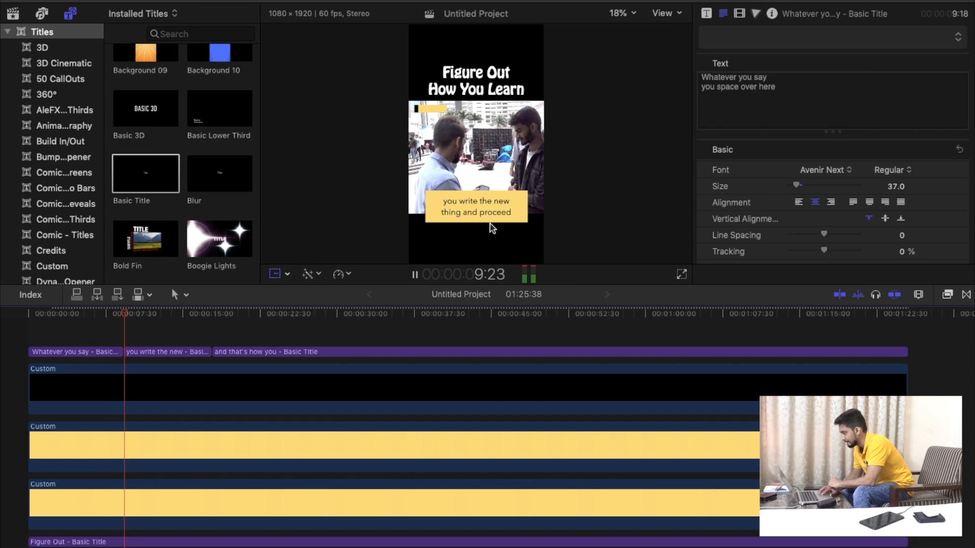
{"action": "left_click", "coordinate": [204, 337]}
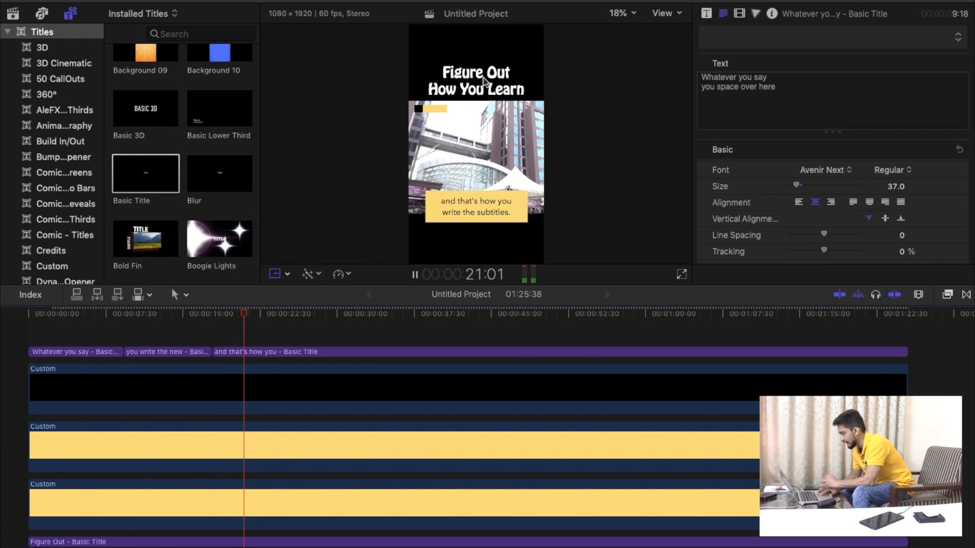
{"action": "left_click", "coordinate": [415, 274]}
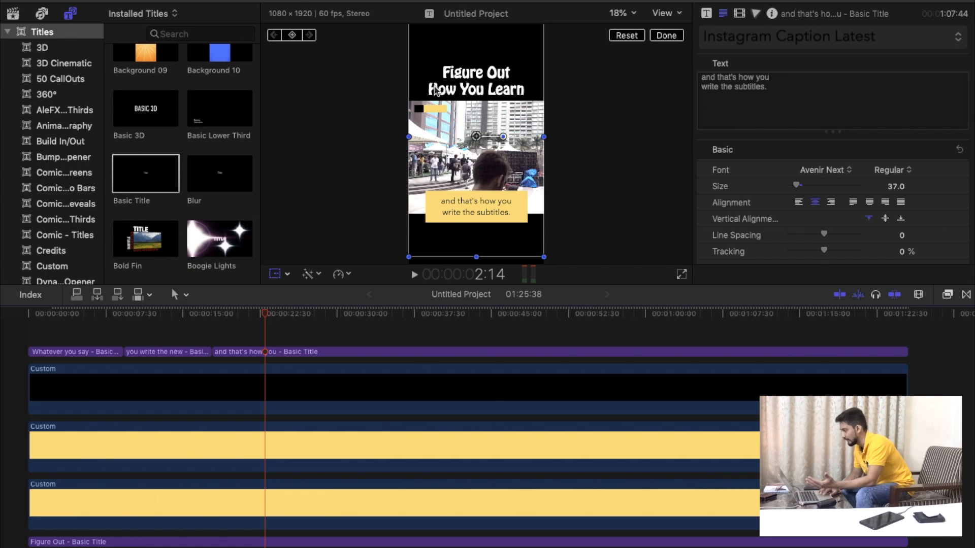
Finish the on-screen Transform editing of the caption title.
{"action": "left_click", "coordinate": [621, 13]}
{"action": "left_click", "coordinate": [628, 25]}
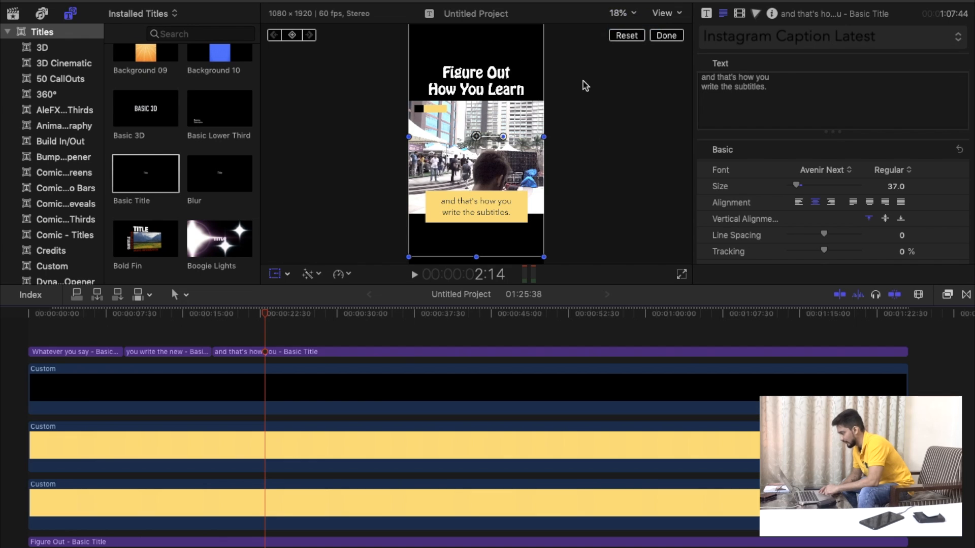
{"action": "left_click", "coordinate": [671, 35]}
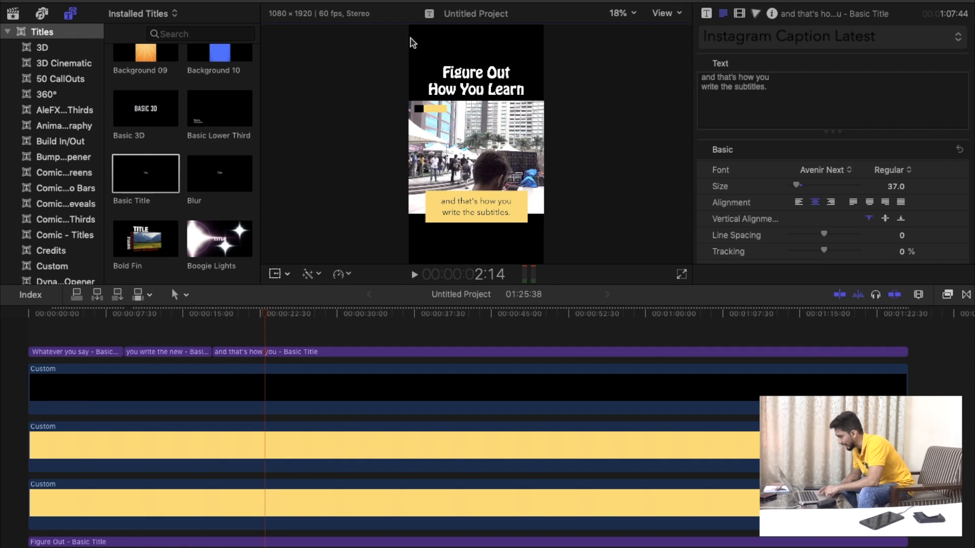
Add the Industrial texture generator beneath the main video as a background and extend it to the full 01:25:38 length.
{"action": "scroll", "coordinate": [59, 231], "scroll_direction": "down", "scroll_amount": 15}
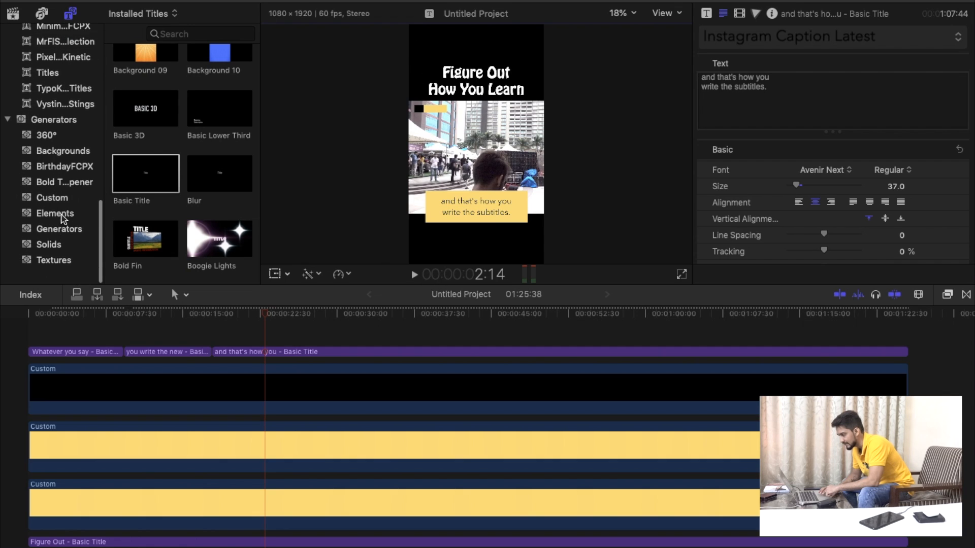
{"action": "left_click", "coordinate": [57, 276]}
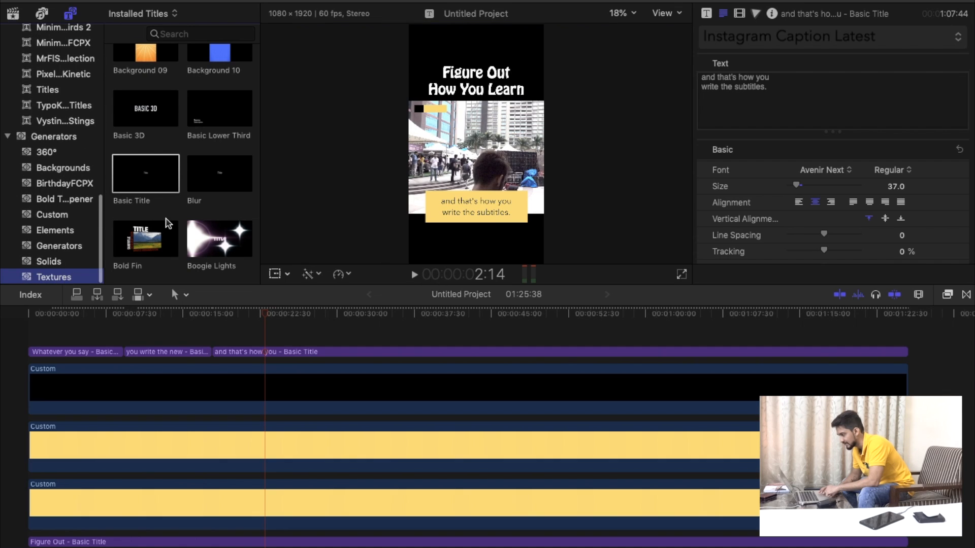
{"action": "scroll", "coordinate": [217, 152], "scroll_direction": "down", "scroll_amount": 5}
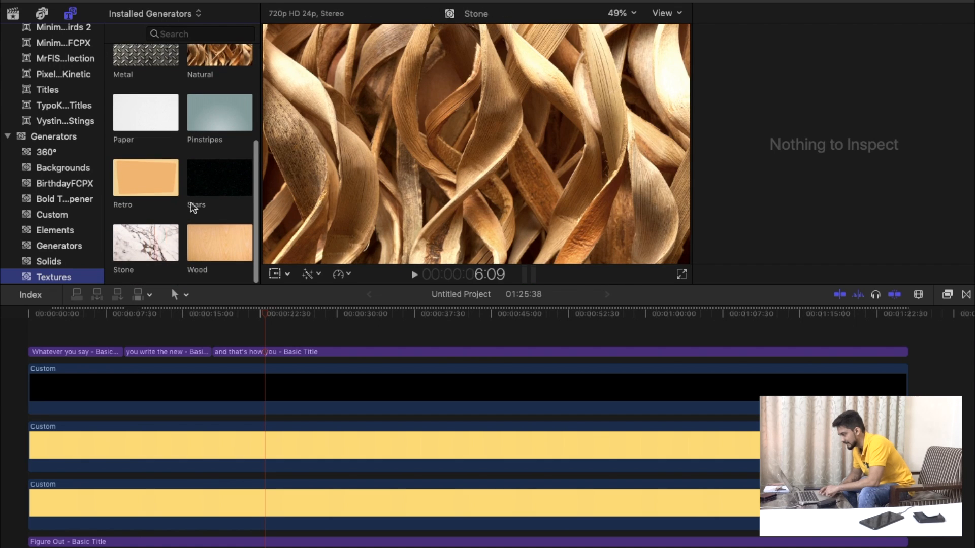
{"action": "scroll", "coordinate": [194, 203], "scroll_direction": "up", "scroll_amount": 5}
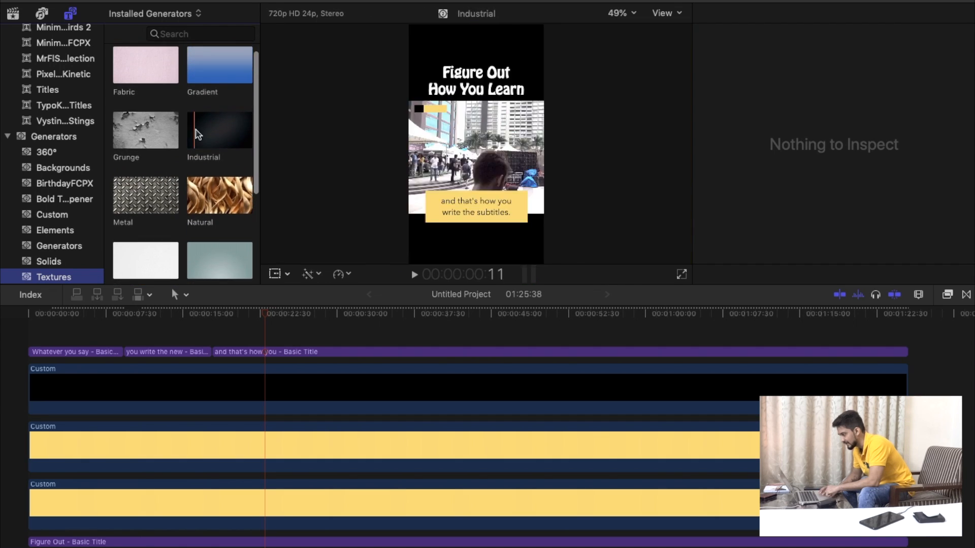
{"action": "left_click", "coordinate": [220, 133]}
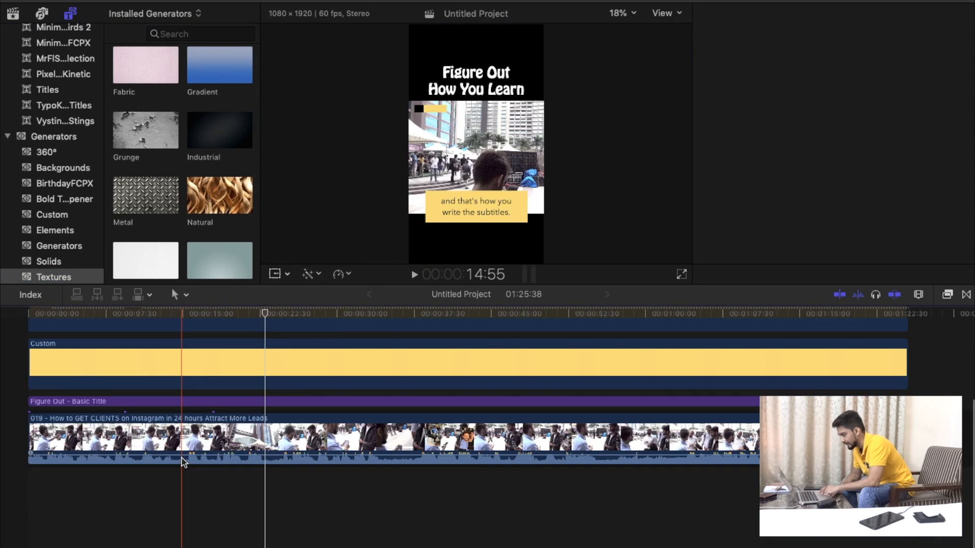
{"action": "left_click_drag", "start_coordinate": [223, 133], "coordinate": [793, 499]}
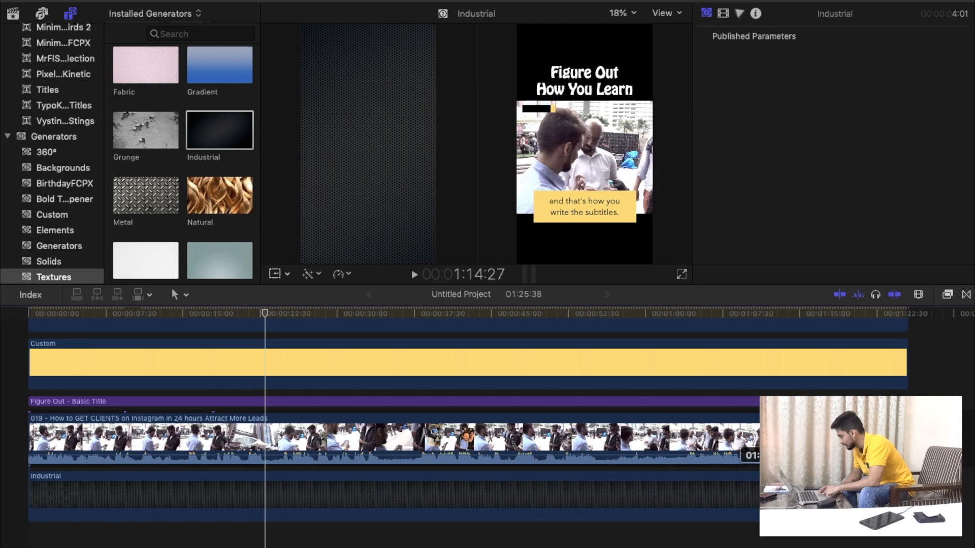
{"action": "left_click_drag", "start_coordinate": [885, 499], "coordinate": [909, 498]}
{"action": "left_click", "coordinate": [511, 493]}
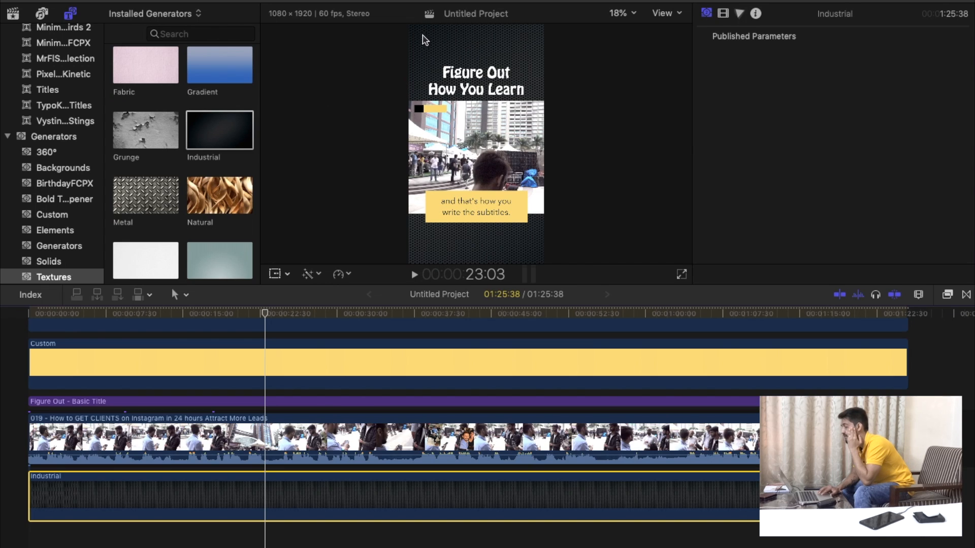
Show the Garyvee event's media and compare the reference screenshot with the project's composition.
{"action": "left_click", "coordinate": [17, 16]}
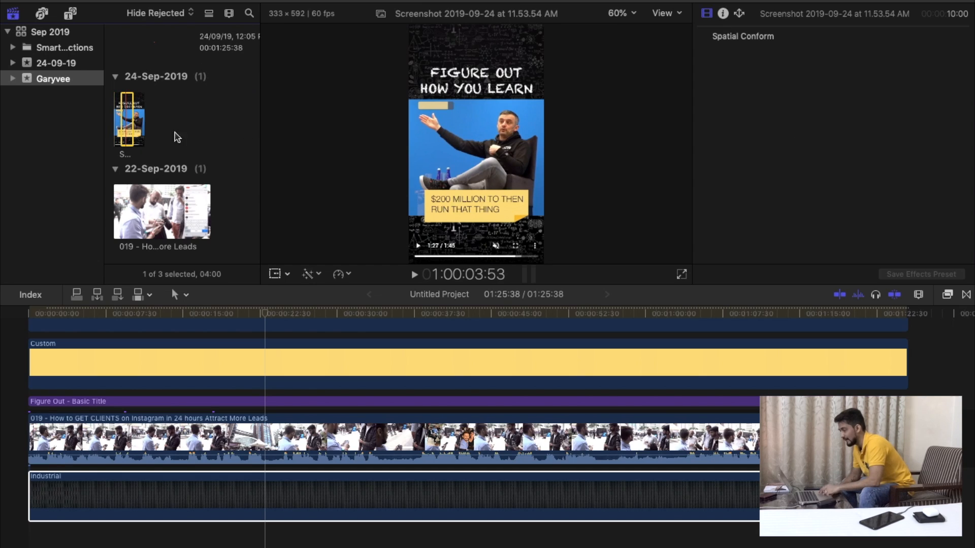
{"action": "left_click", "coordinate": [466, 173]}
{"action": "scroll", "coordinate": [222, 210], "scroll_direction": "up", "scroll_amount": 3}
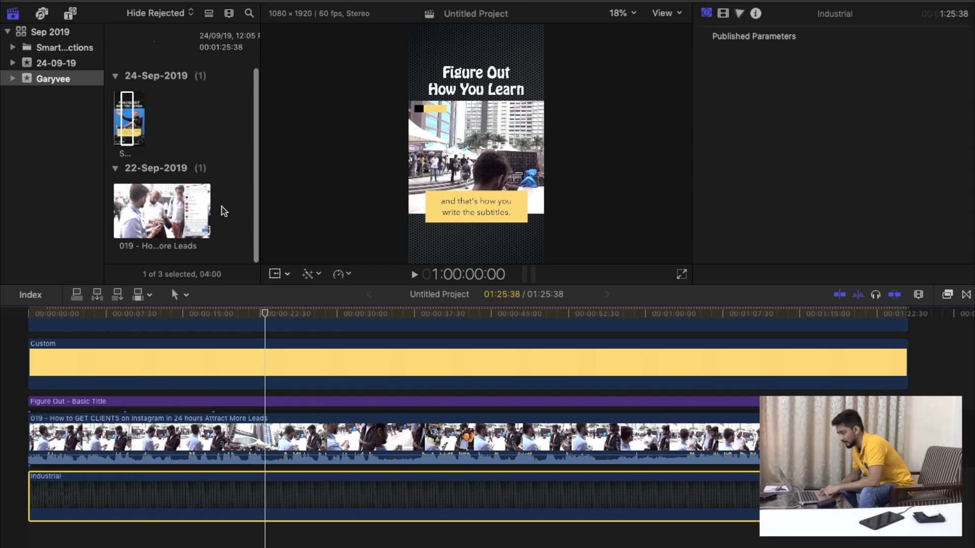